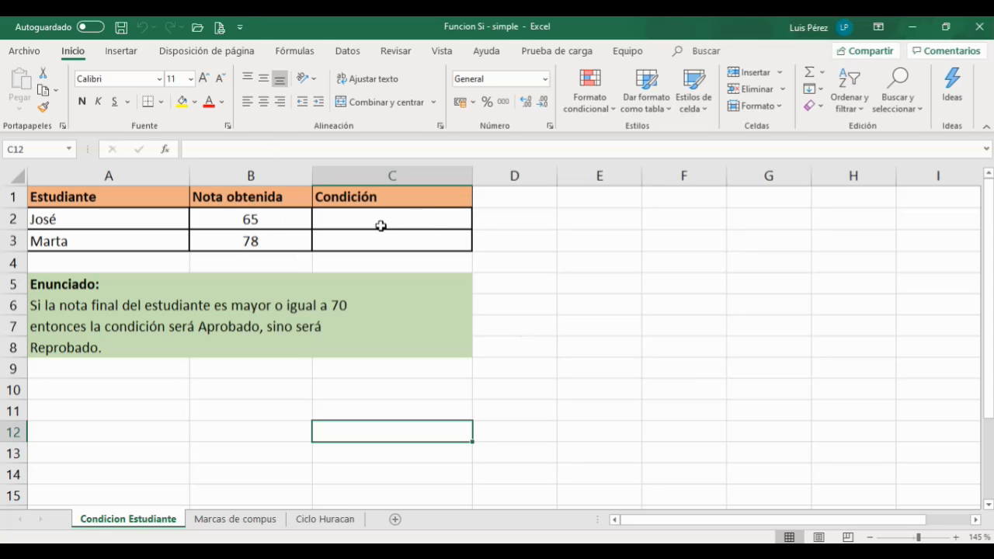
Step: Start inserting a function into cell C2 and search the function list for "si"
click(347, 220)
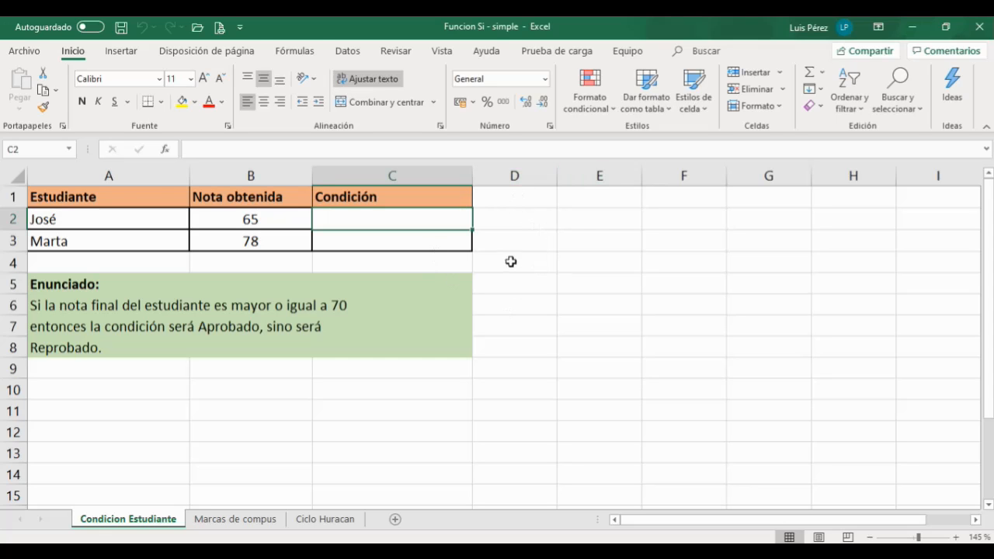
click(369, 219)
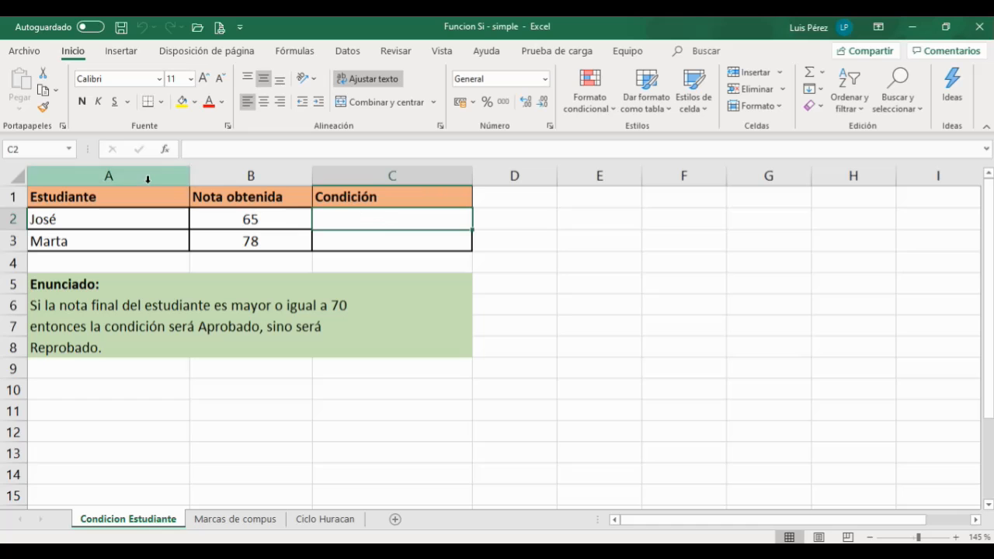
click(165, 152)
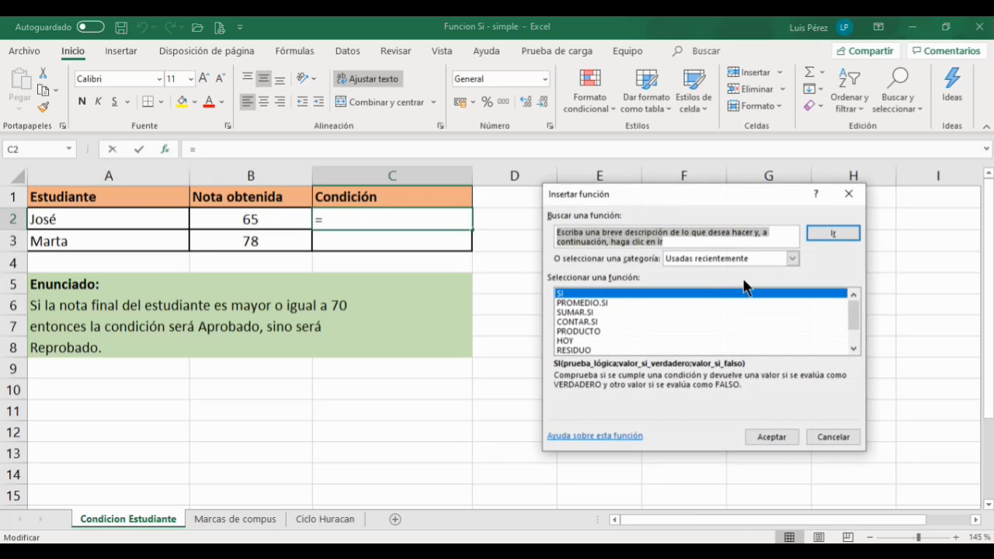
text(si)
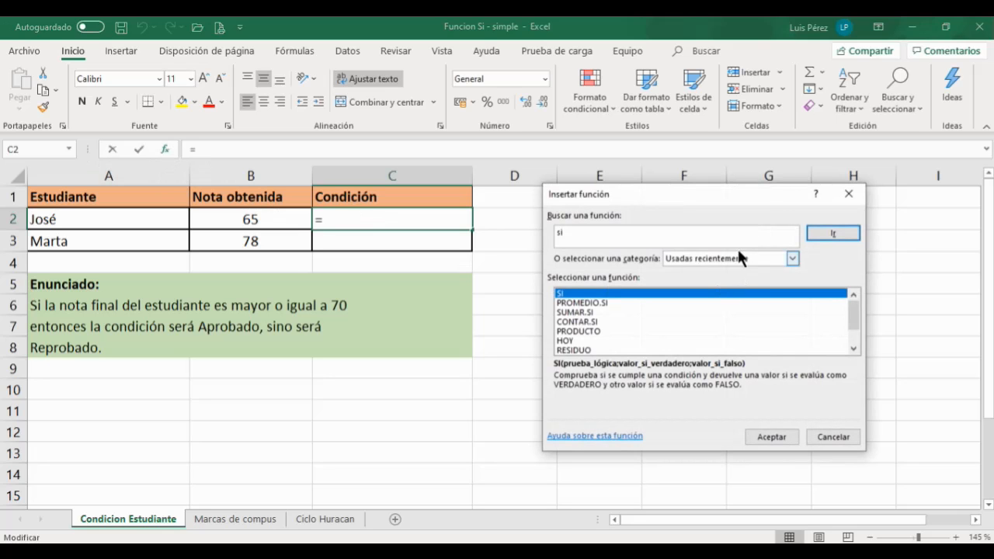
click(828, 234)
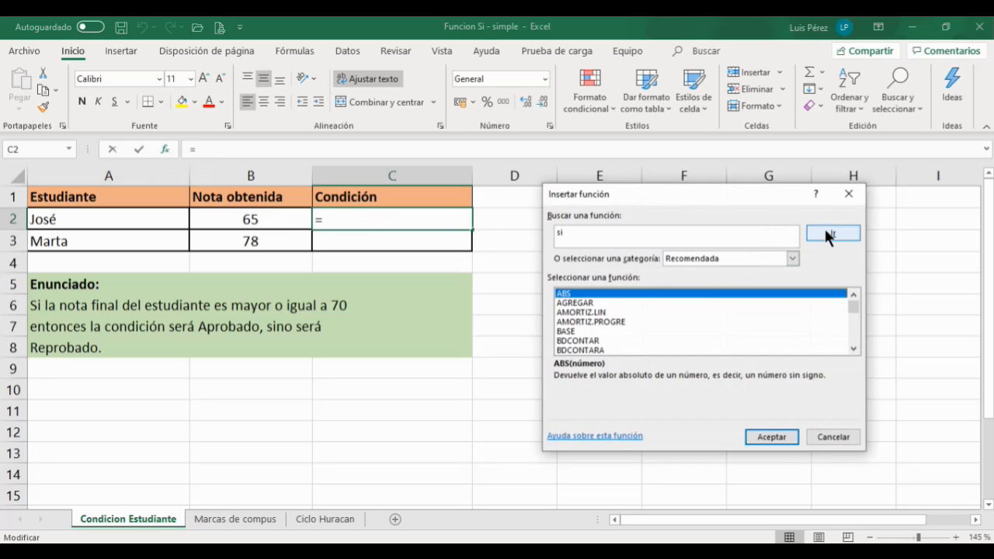
Step: Choose the SI function from the Lógica category and confirm it
scroll(598, 345, down, 10)
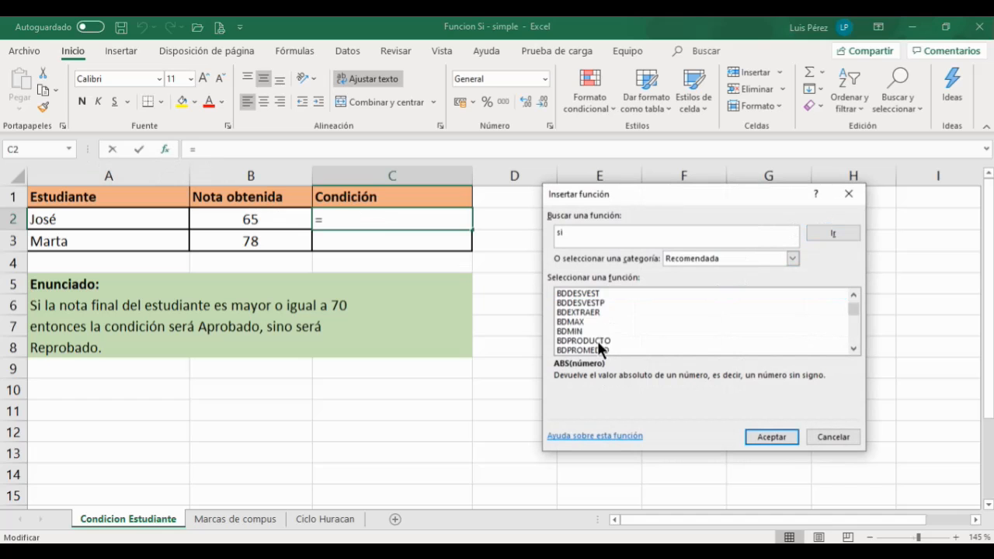
scroll(606, 342, down, 10)
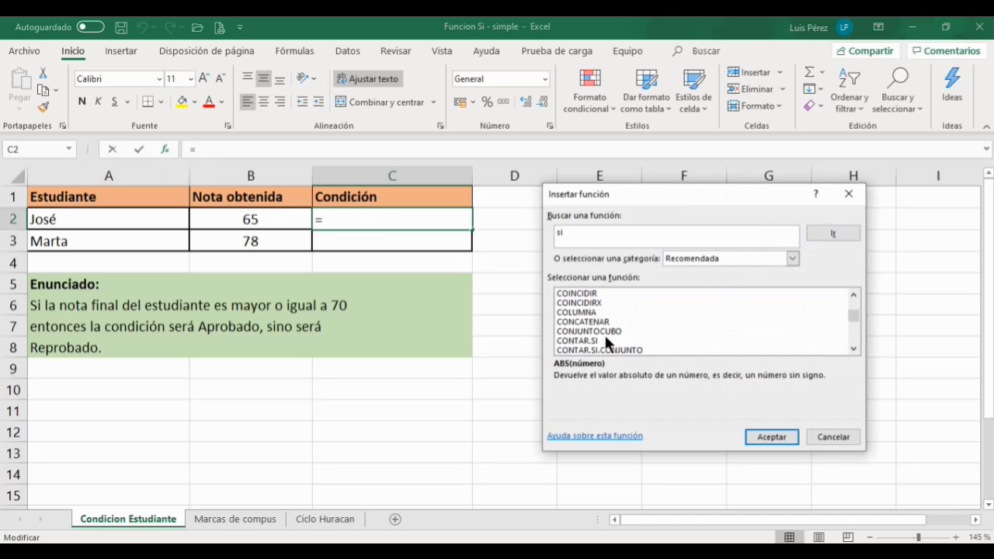
scroll(605, 339, down, 2)
scroll(605, 339, up, 12)
scroll(606, 342, up, 3)
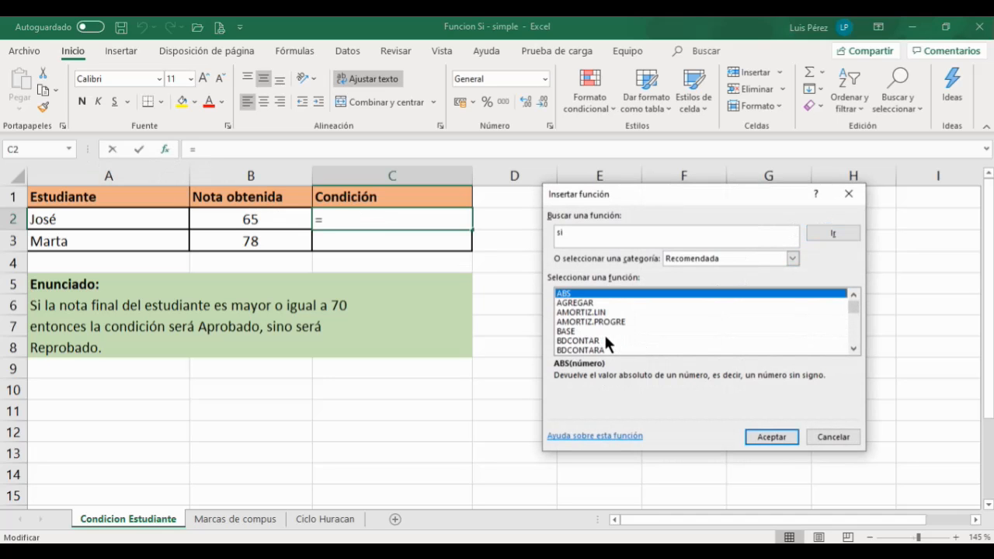
click(793, 258)
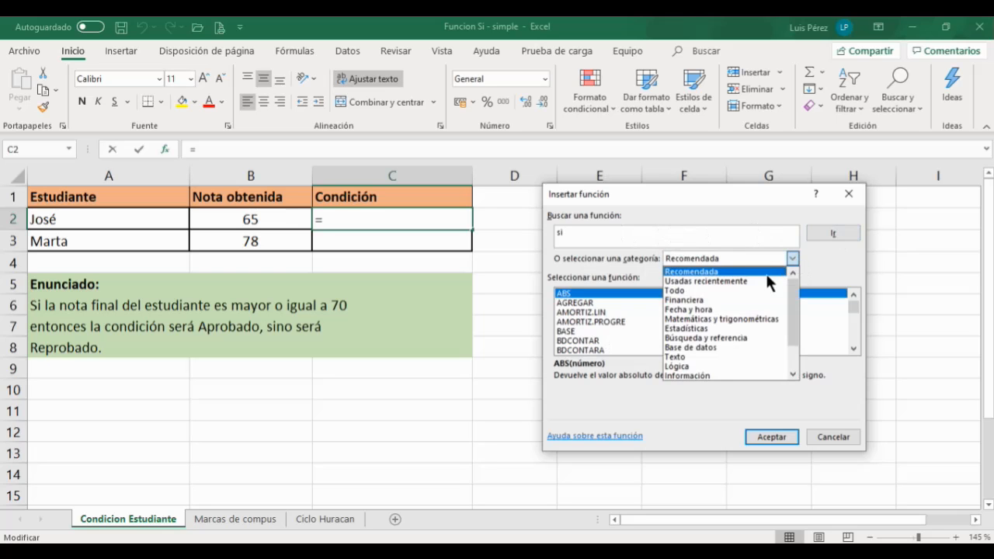
click(684, 366)
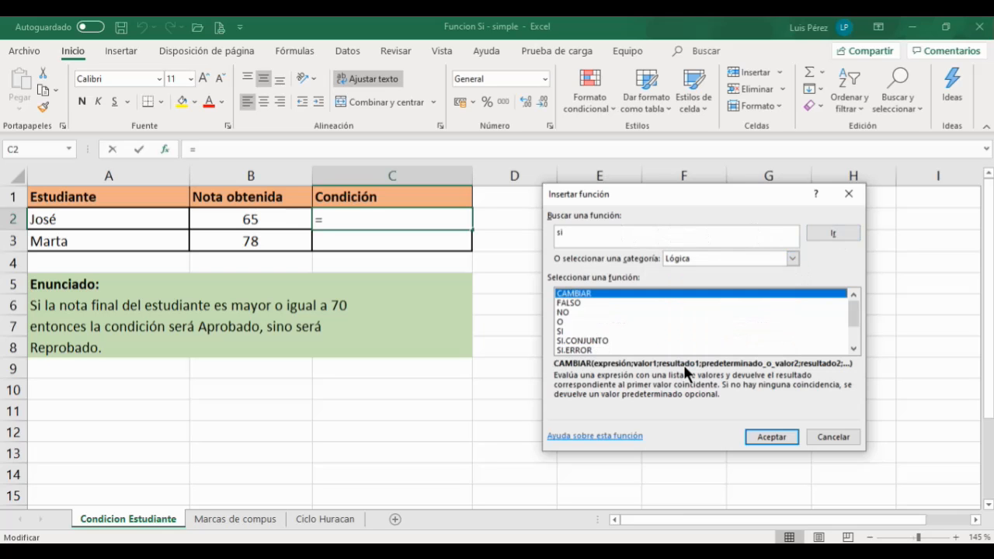
click(566, 332)
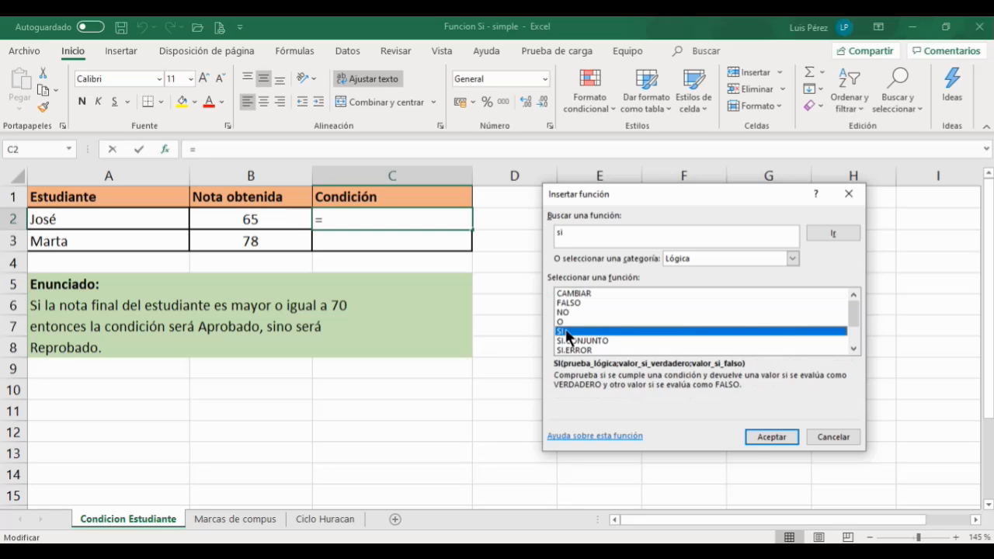
click(772, 437)
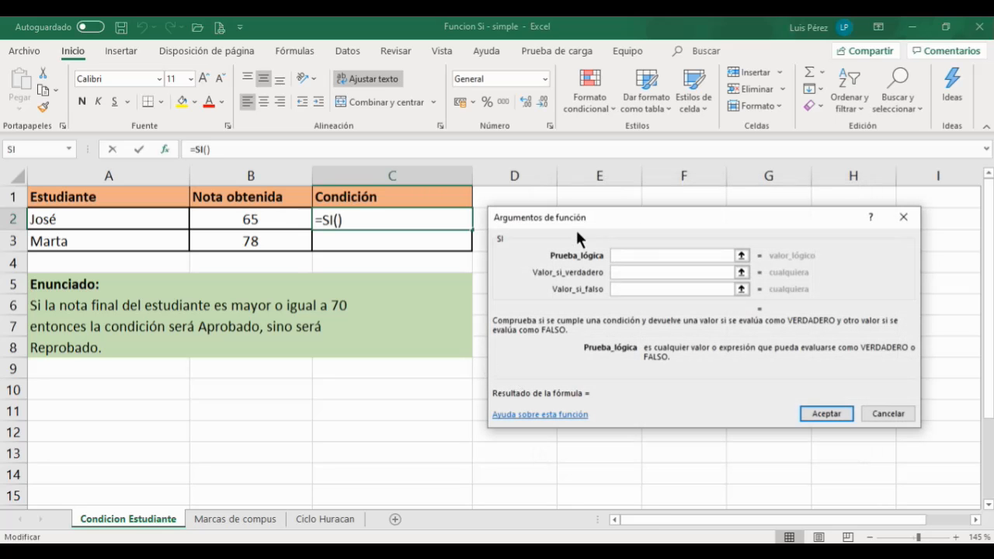
Step: Set the SI logical test to B2>=70
drag(576, 216, 576, 205)
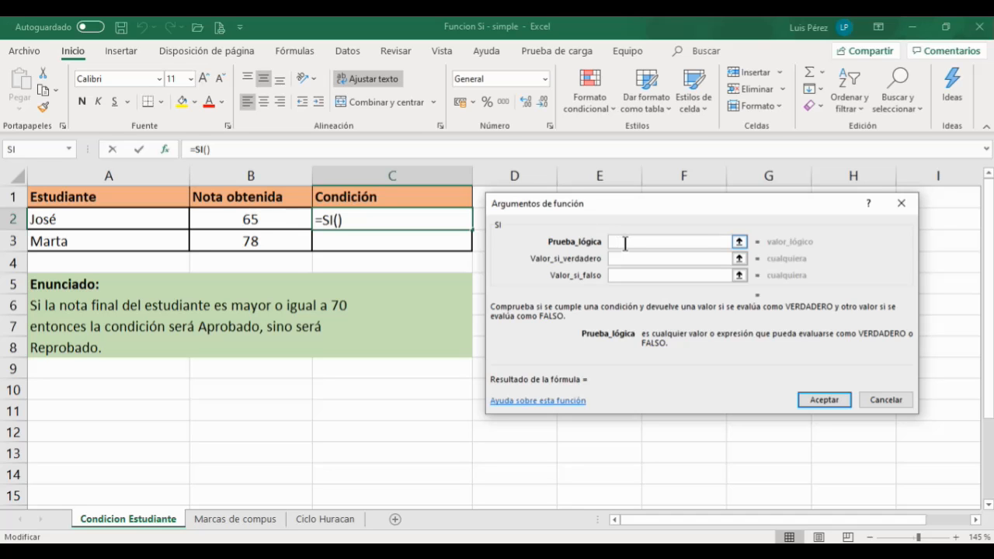
click(243, 218)
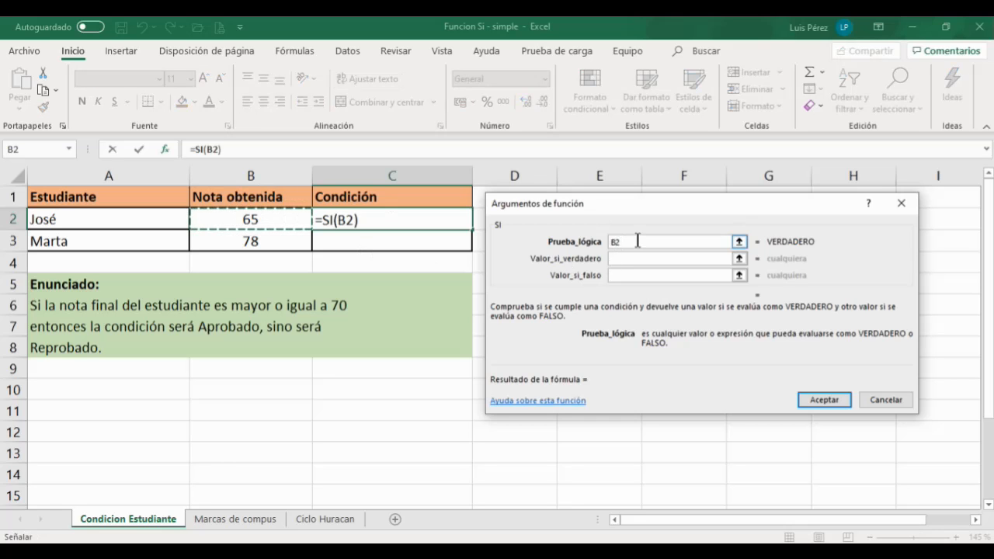
text(>)
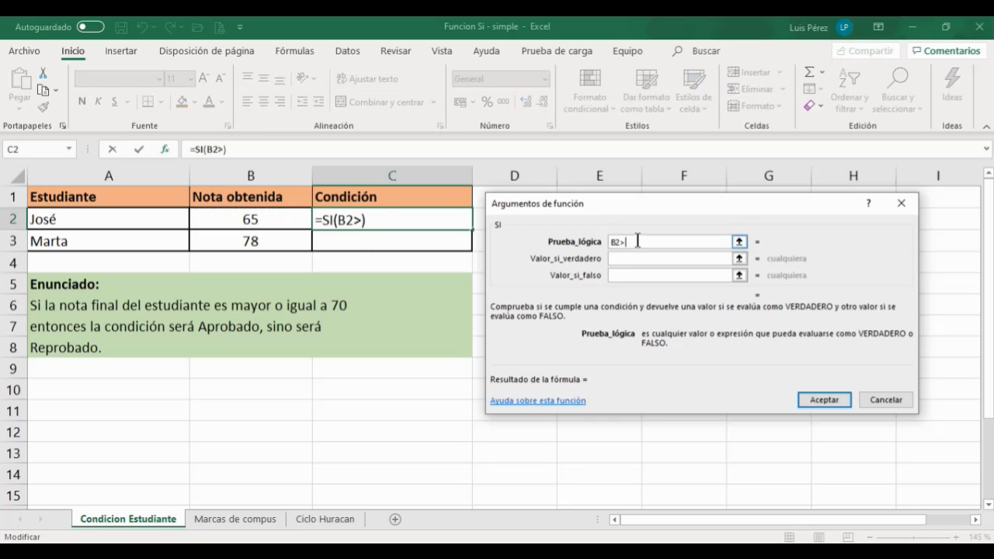
text(=)
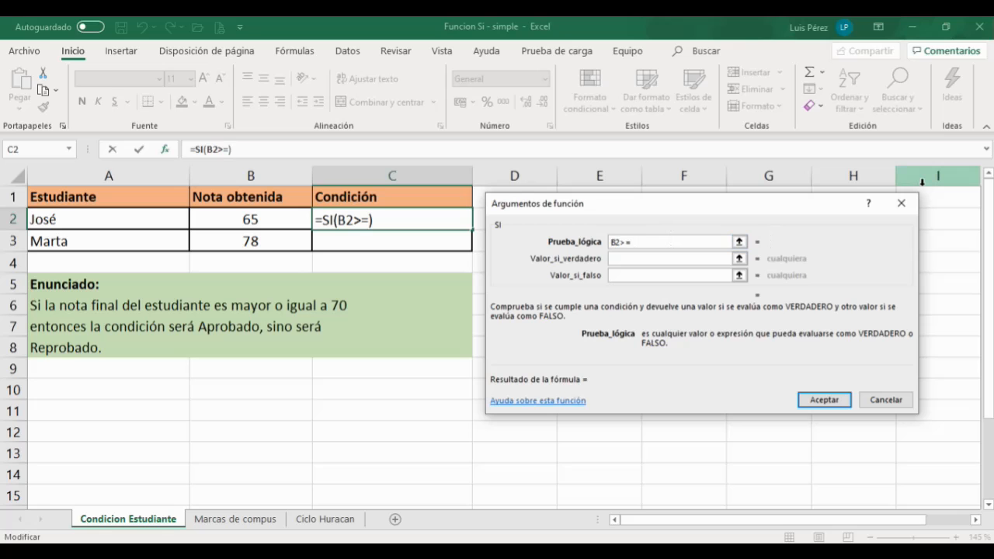
text(70)
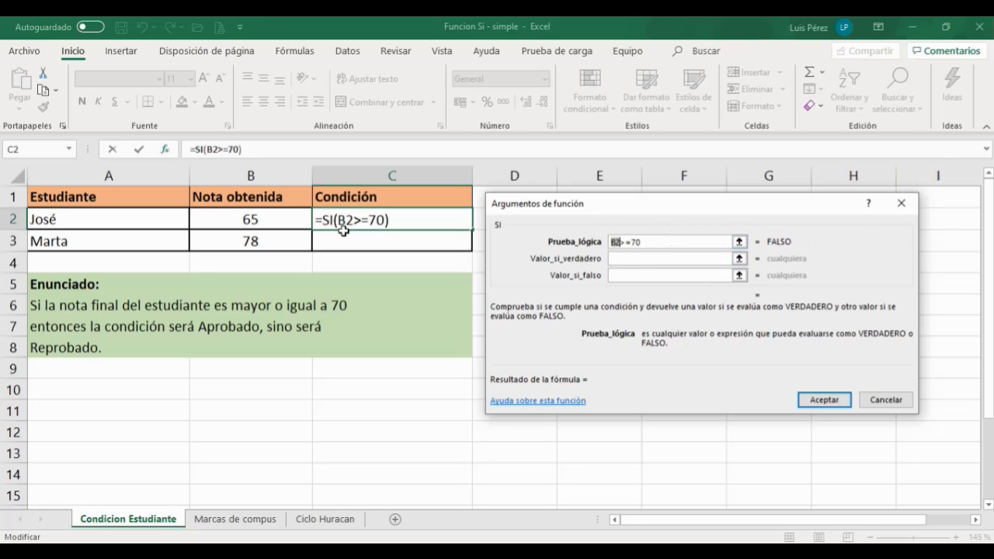
Step: Set the value if true to Aprobado
click(632, 242)
click(658, 259)
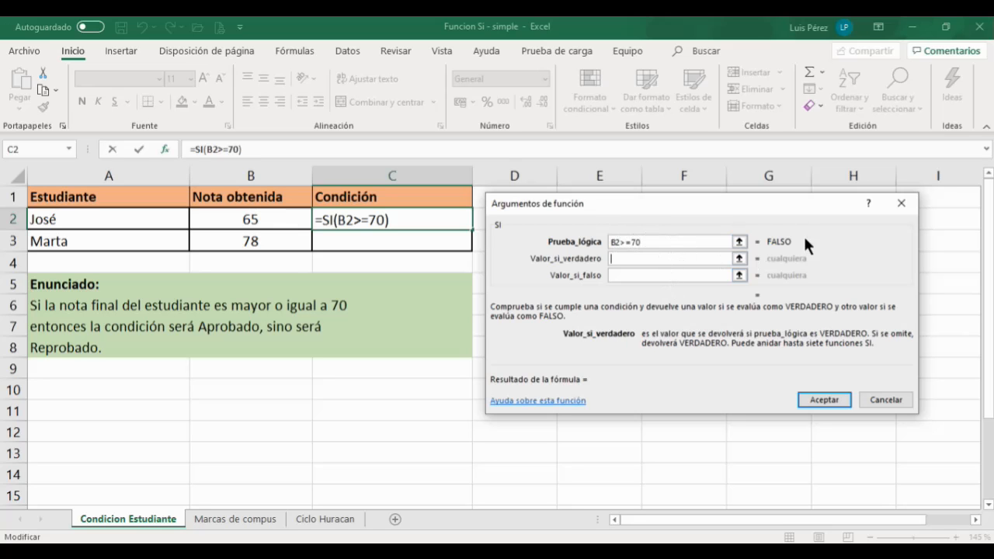
click(675, 243)
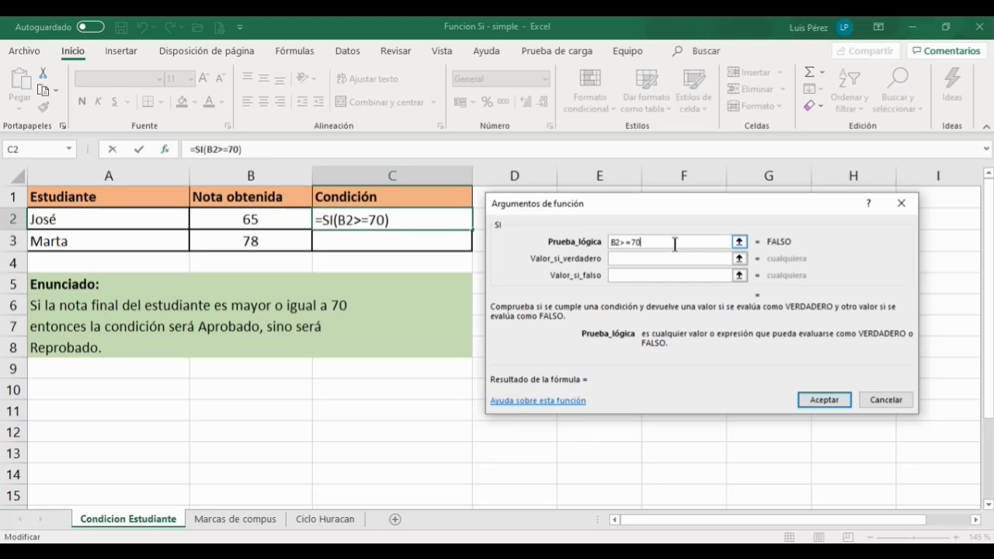
click(652, 258)
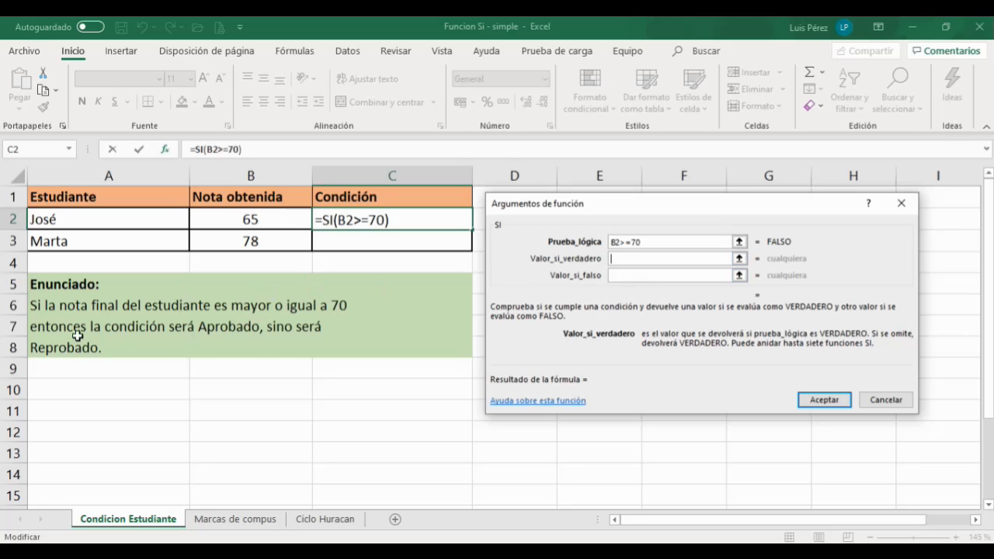
text(A)
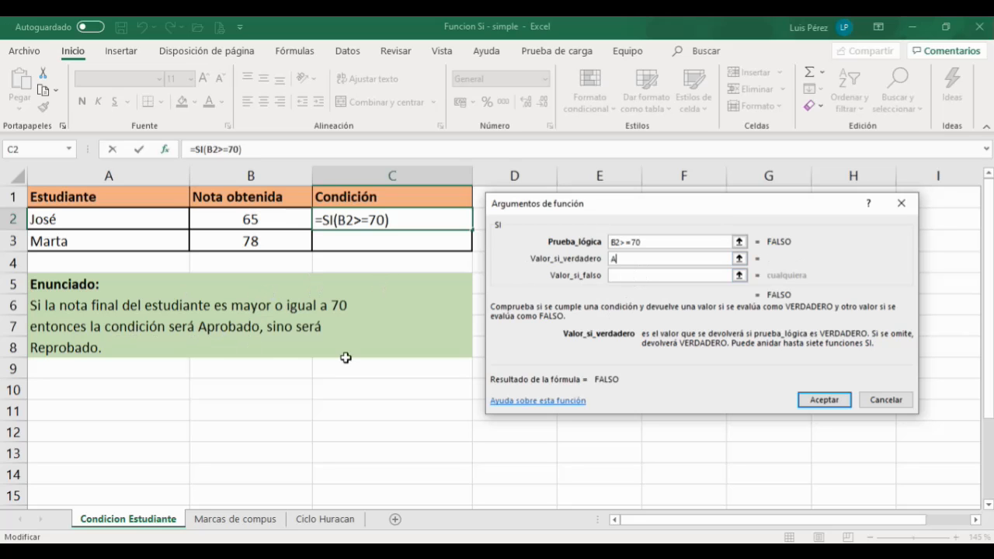
text(probado)
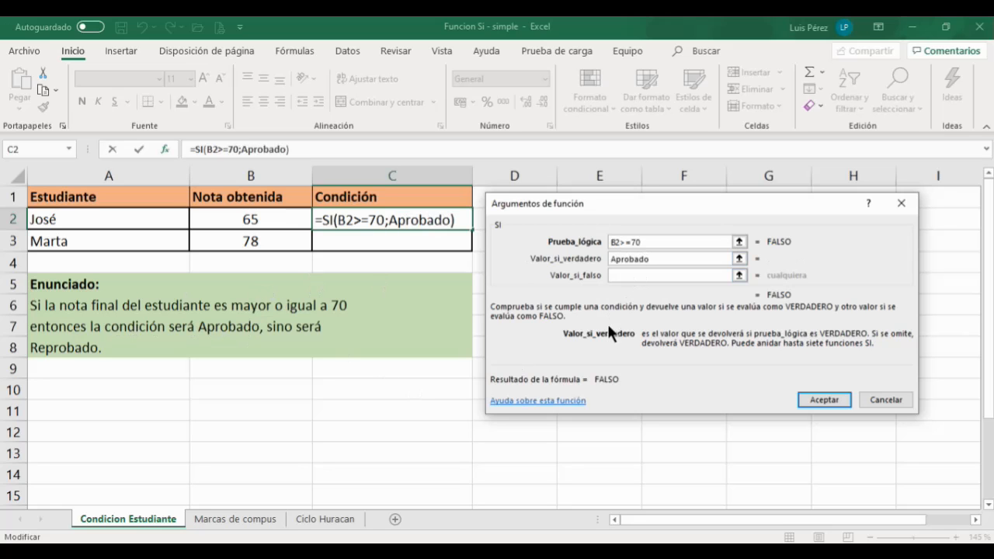
Step: Set the value if false to Reprobado and accept the function arguments
click(629, 277)
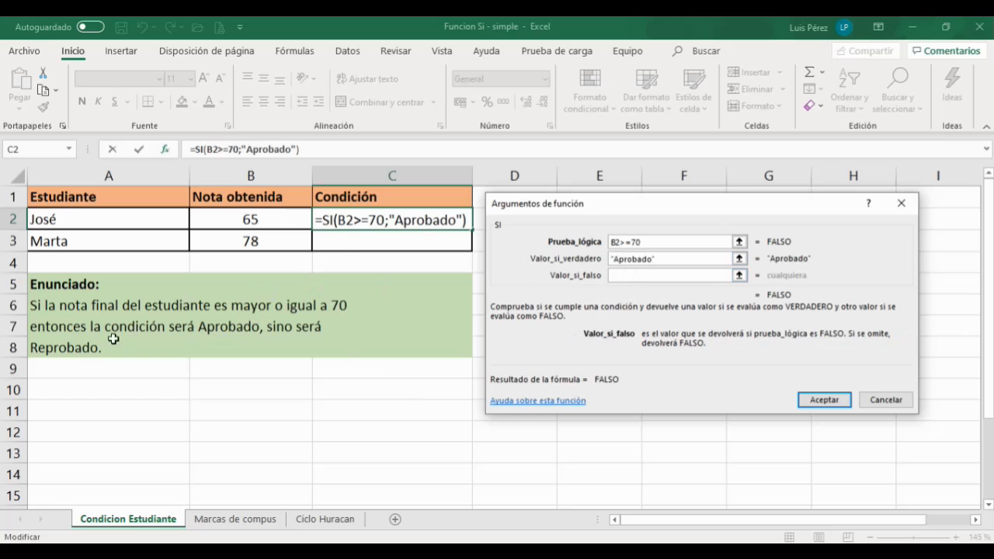
text(Reprobado)
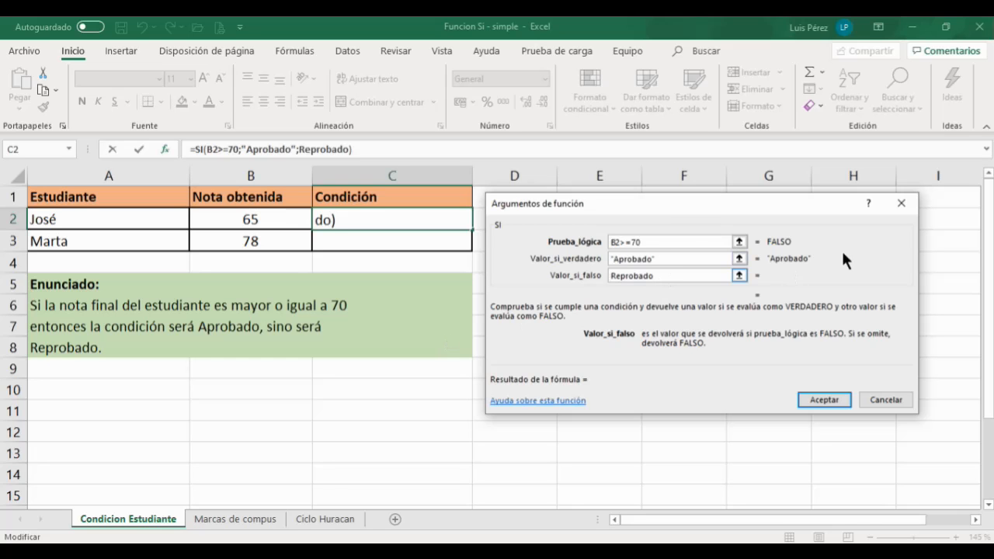
click(825, 397)
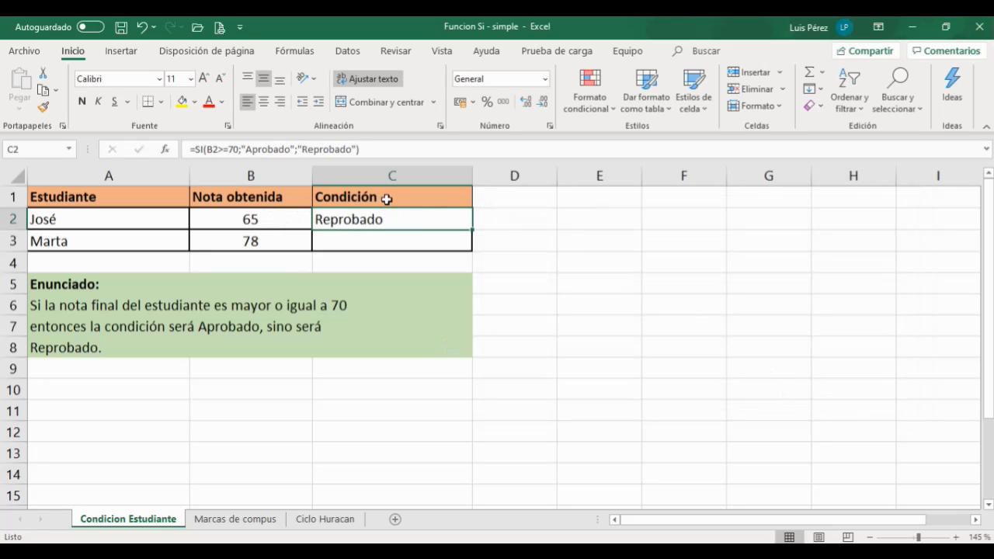
Step: Center-align the Condición cells C1 through C3
drag(388, 200, 383, 245)
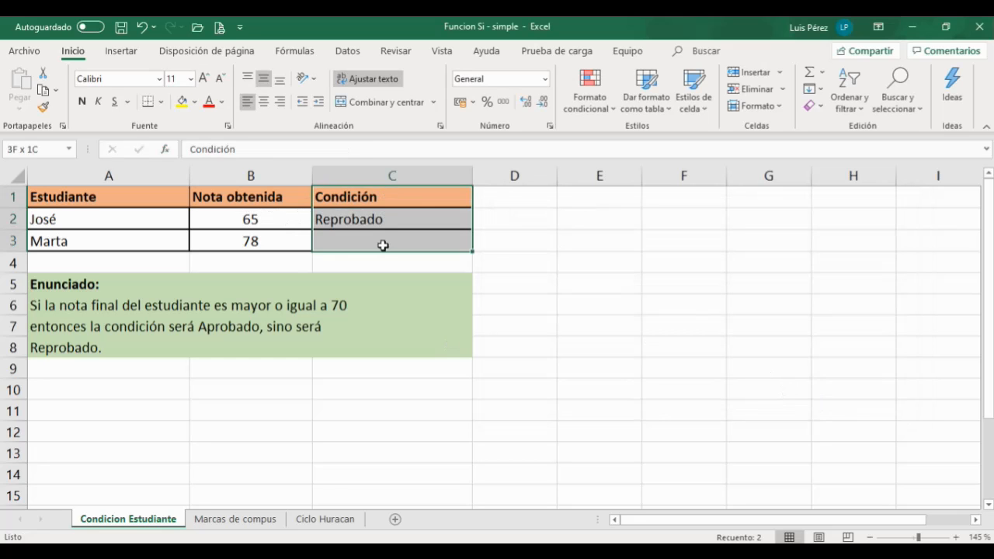
click(264, 102)
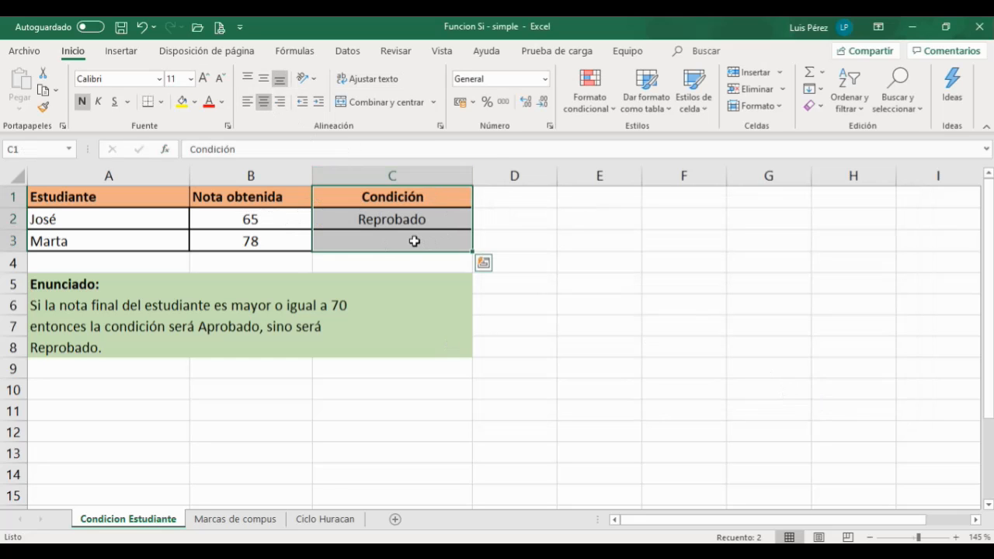
Step: Copy the SI formula from C2 down to C3 with the fill handle
click(432, 223)
drag(474, 231, 467, 250)
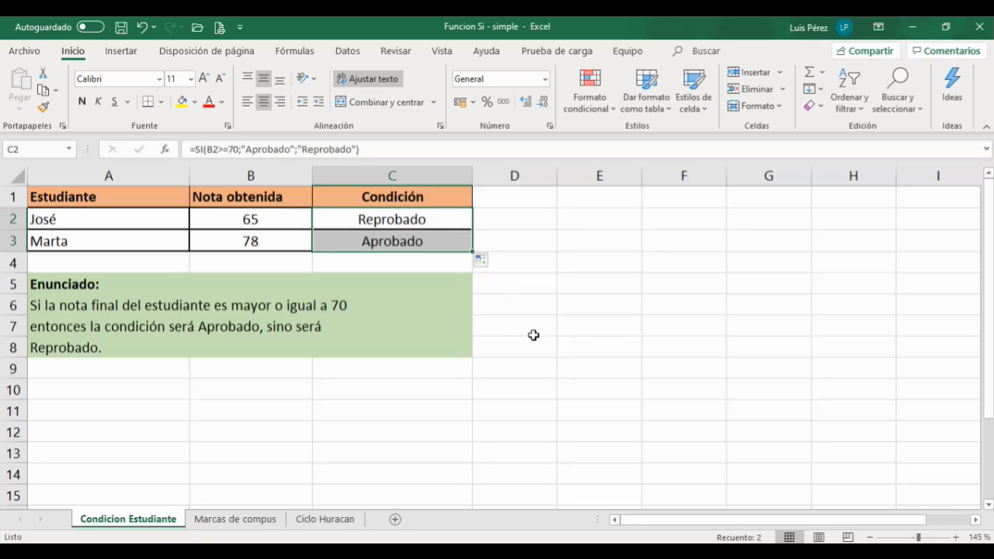
click(420, 221)
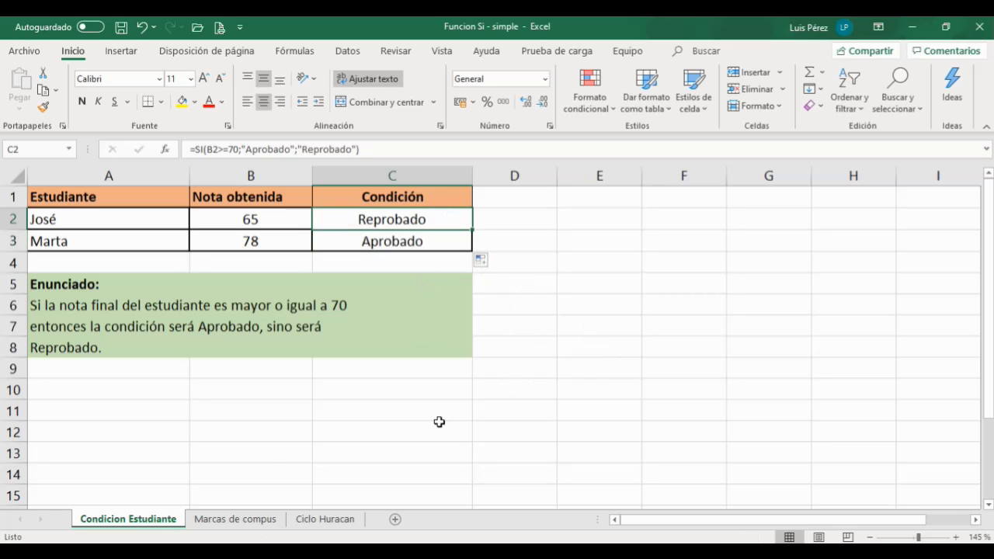
Step: Switch to the Marcas de compus sheet and review the computer brands and prices table
click(232, 522)
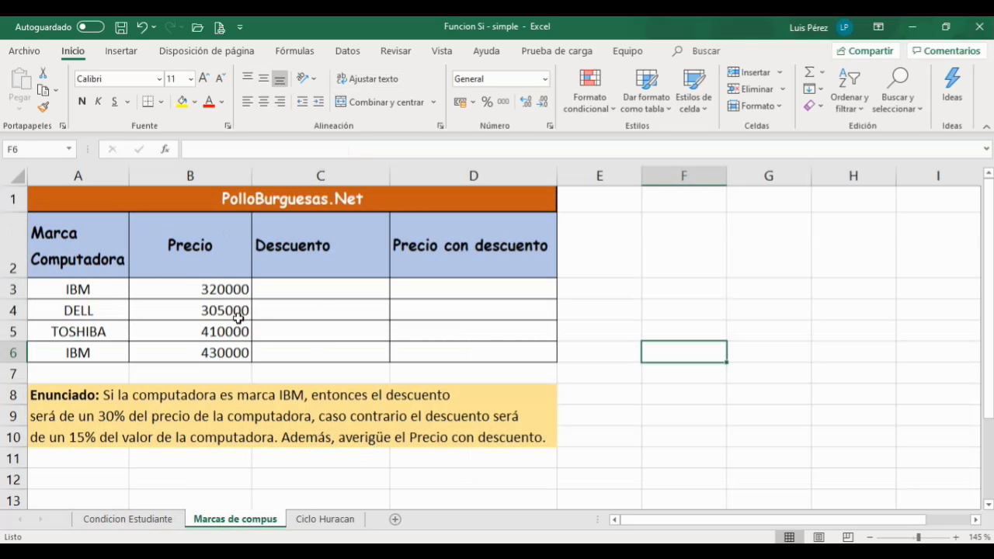
click(295, 286)
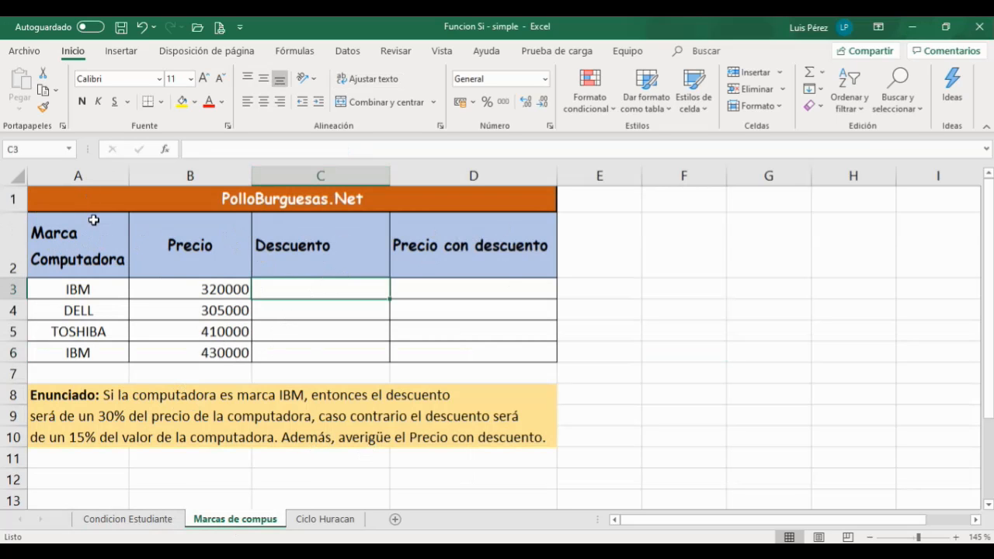
drag(86, 259, 537, 344)
click(89, 260)
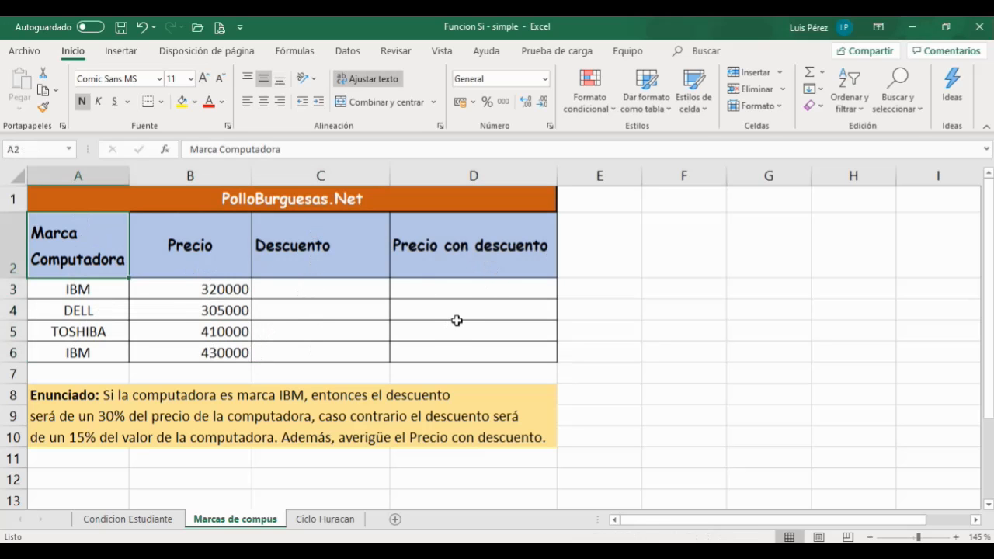
click(317, 287)
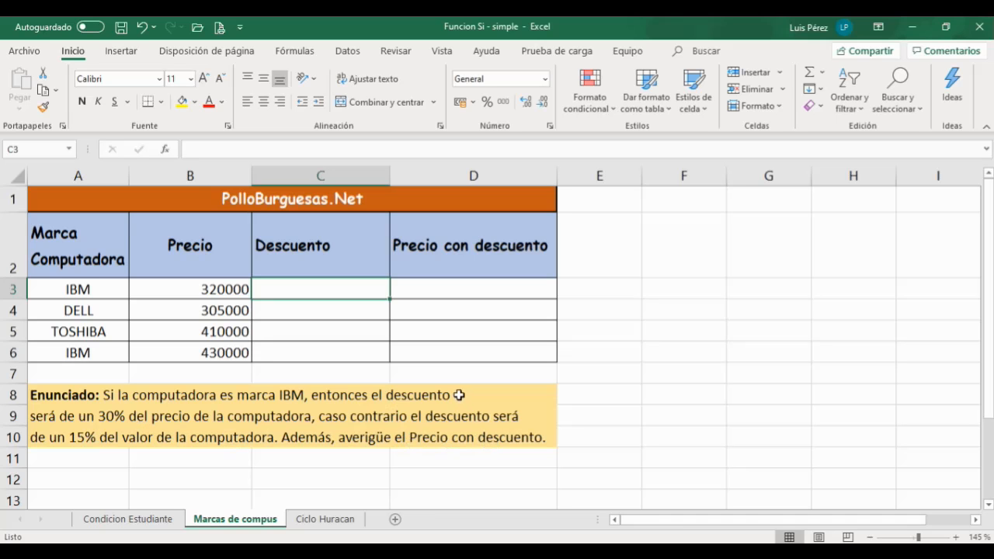
Step: Enter the labels c, v and f in cells F3, F4 and F5
click(871, 538)
click(870, 538)
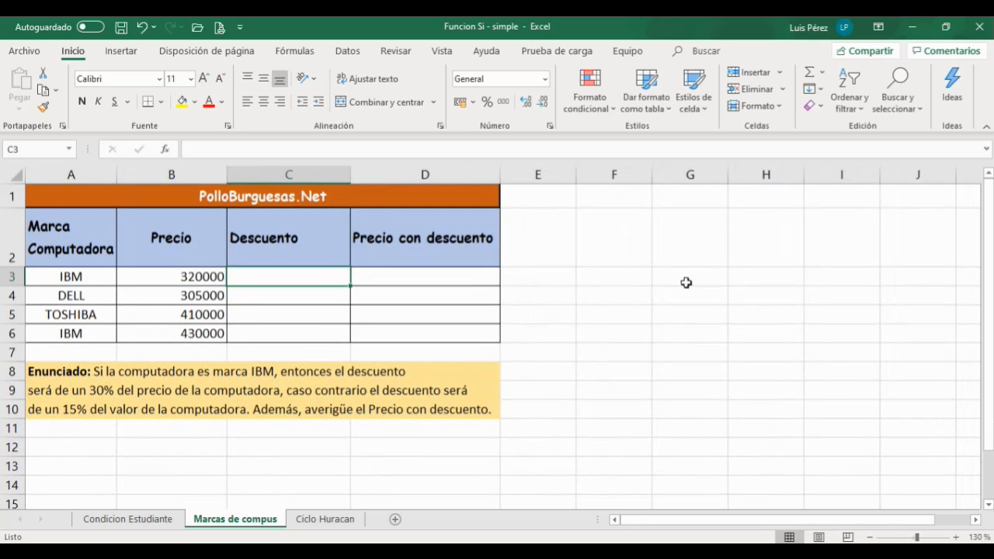
click(635, 276)
text(c)
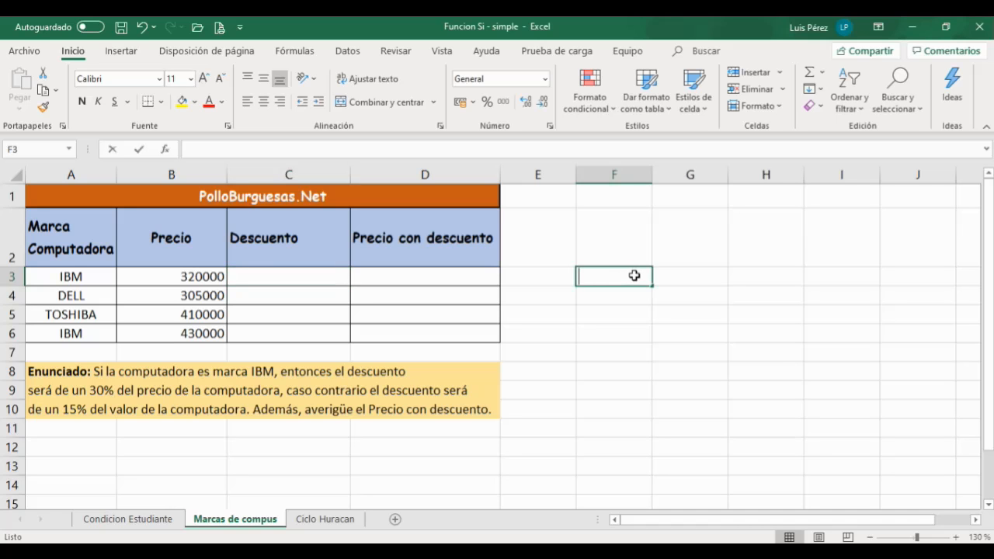
key(Tab)
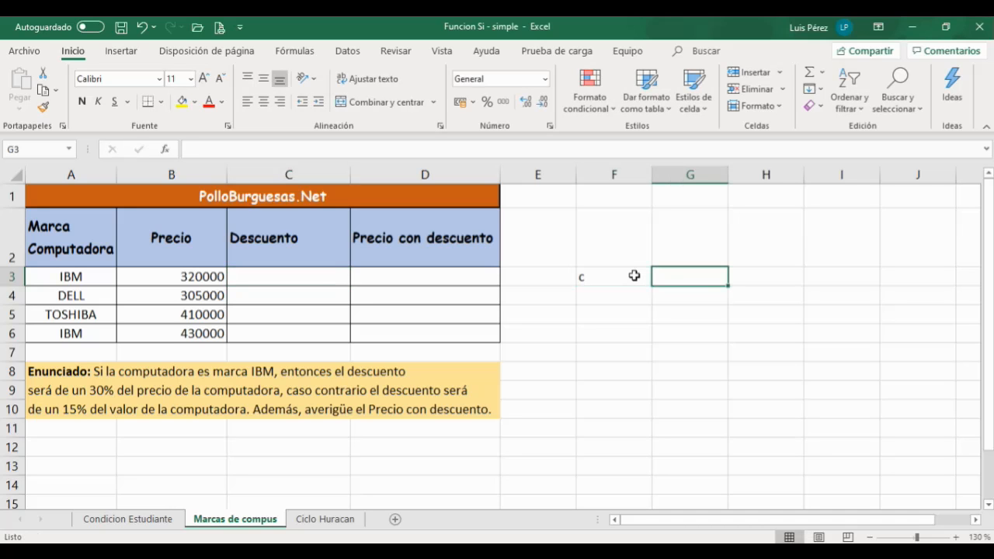
text(<)
key(BackSpace)
key(Return)
key(Left)
text(v)
key(Return)
text(f)
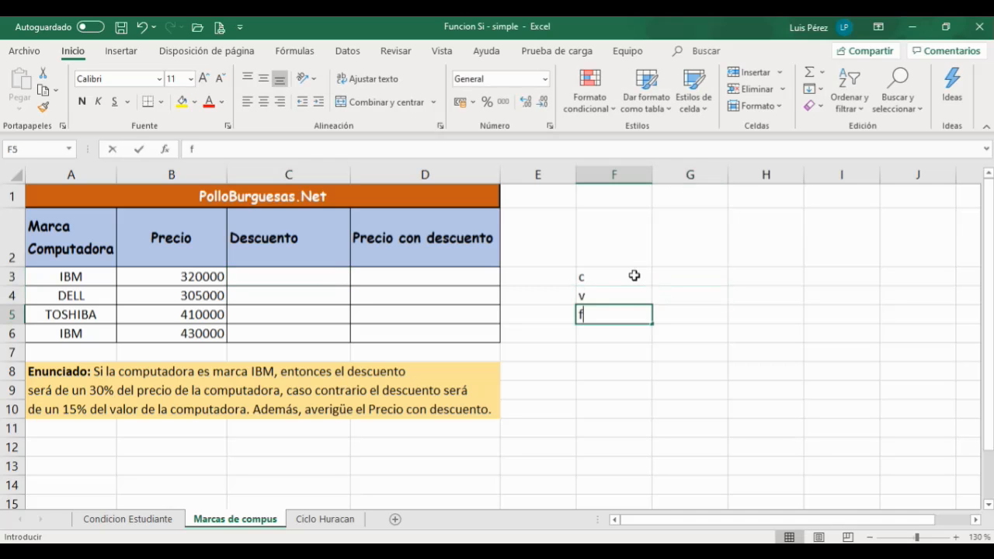
key(Right)
Step: Narrow column F and widen column G beside the labels
drag(653, 175, 610, 175)
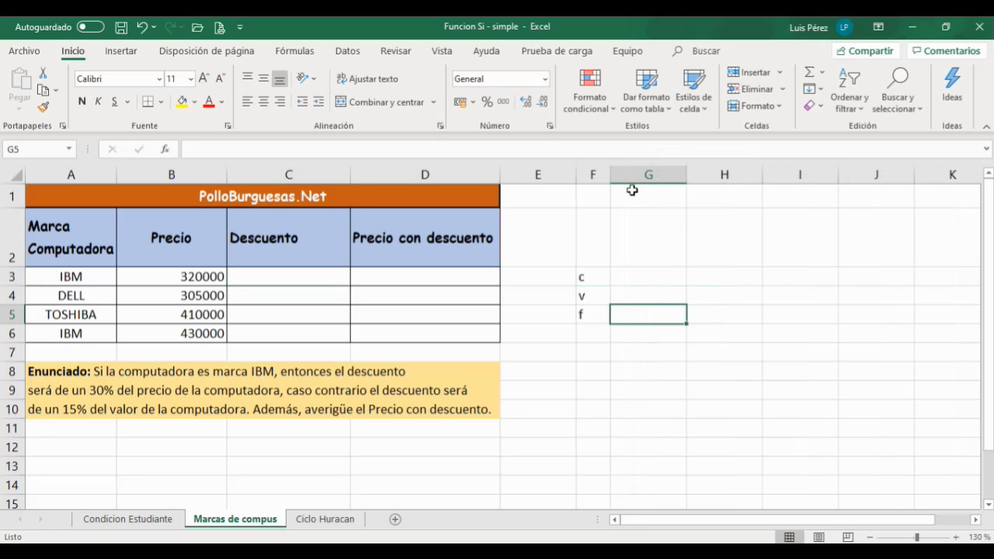
drag(690, 177, 777, 176)
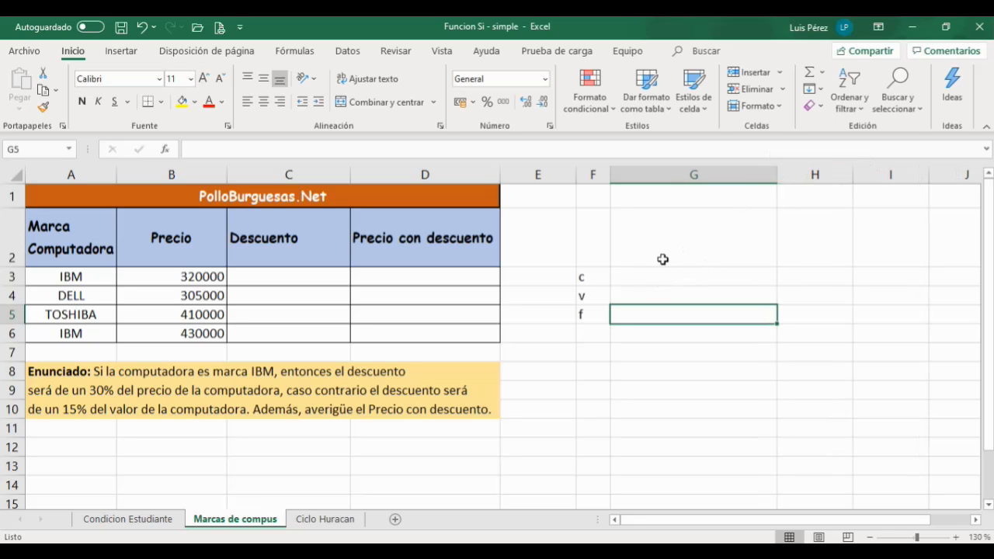
click(626, 273)
Step: Add inside horizontal borders to the range F3:G5 through Format Cells
drag(591, 277, 640, 310)
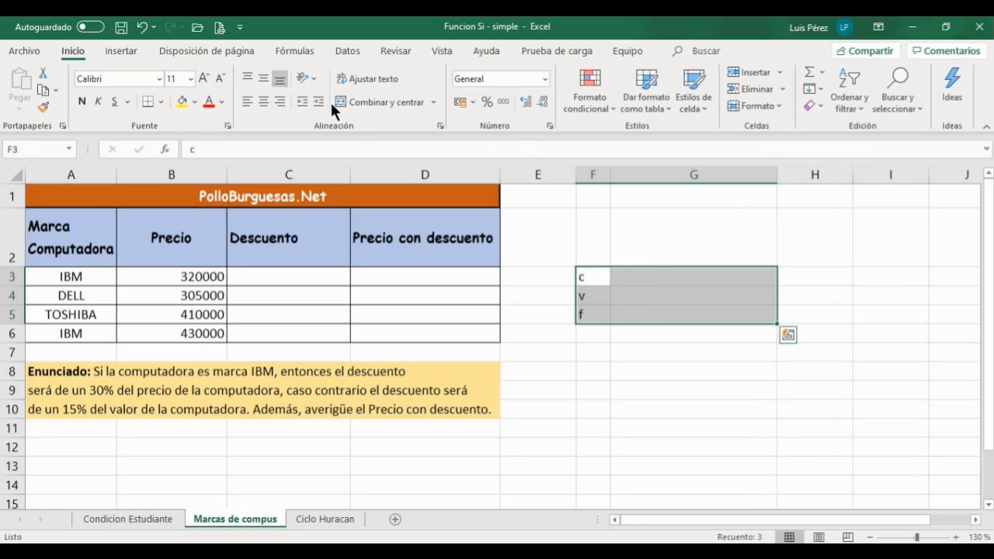
click(161, 101)
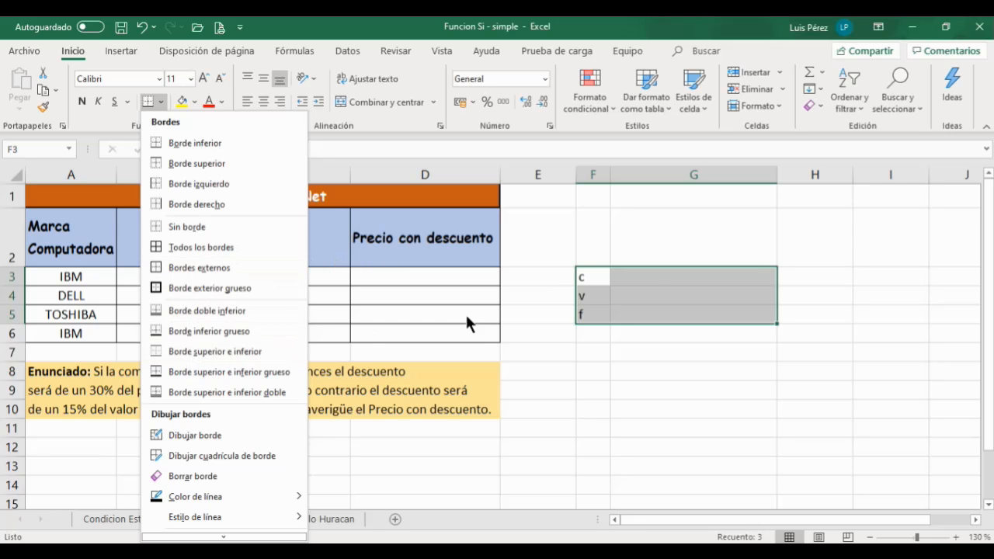
click(648, 278)
right_click(648, 275)
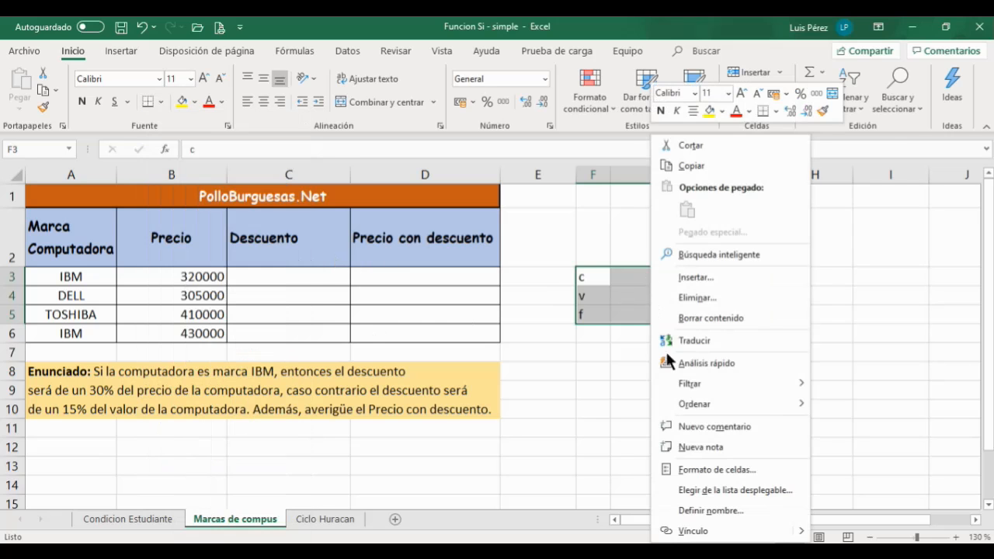
key(Escape)
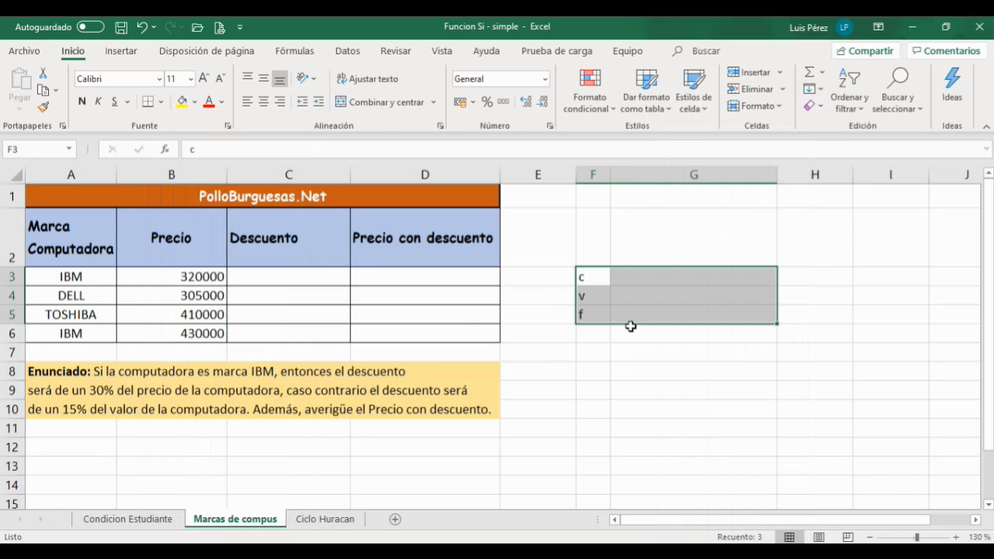
key(ctrl+1)
click(648, 223)
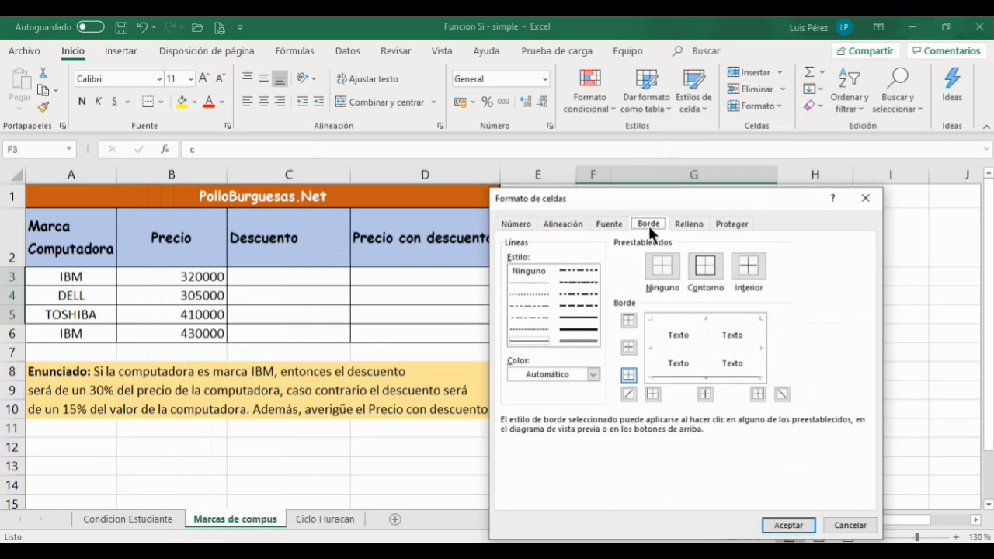
click(667, 346)
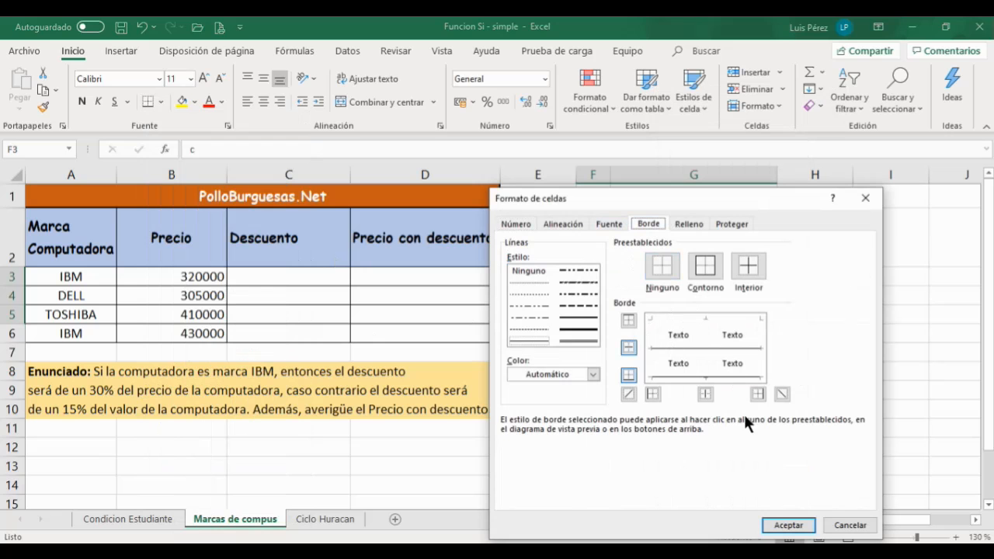
click(773, 525)
click(716, 361)
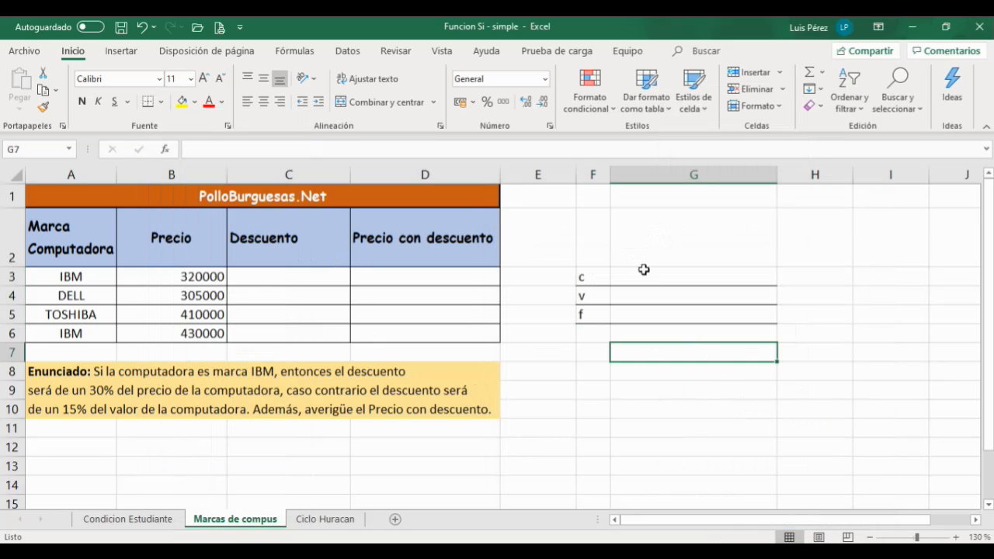
Step: Add an inside vertical border to the range F3:G5 through Format Cells
drag(588, 273, 645, 316)
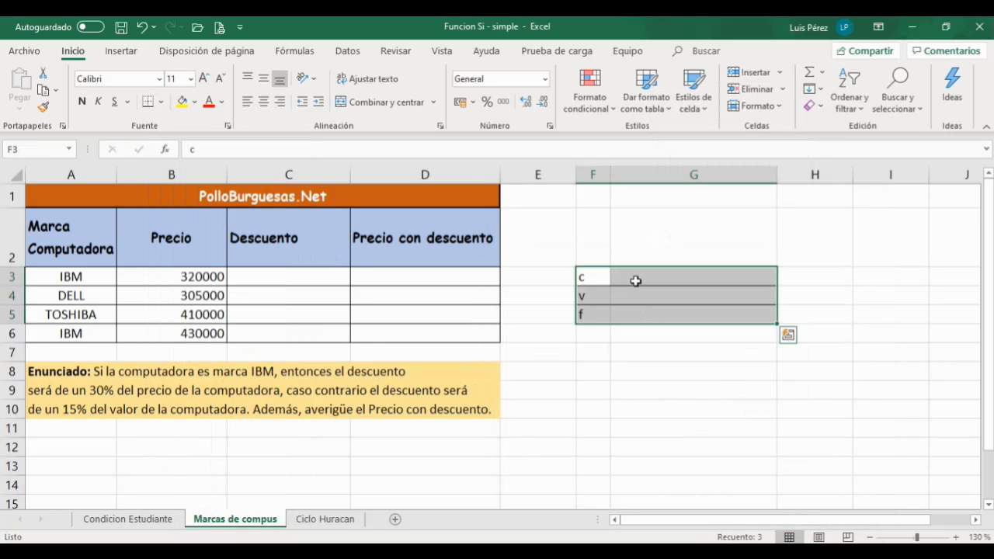
right_click(637, 289)
click(695, 468)
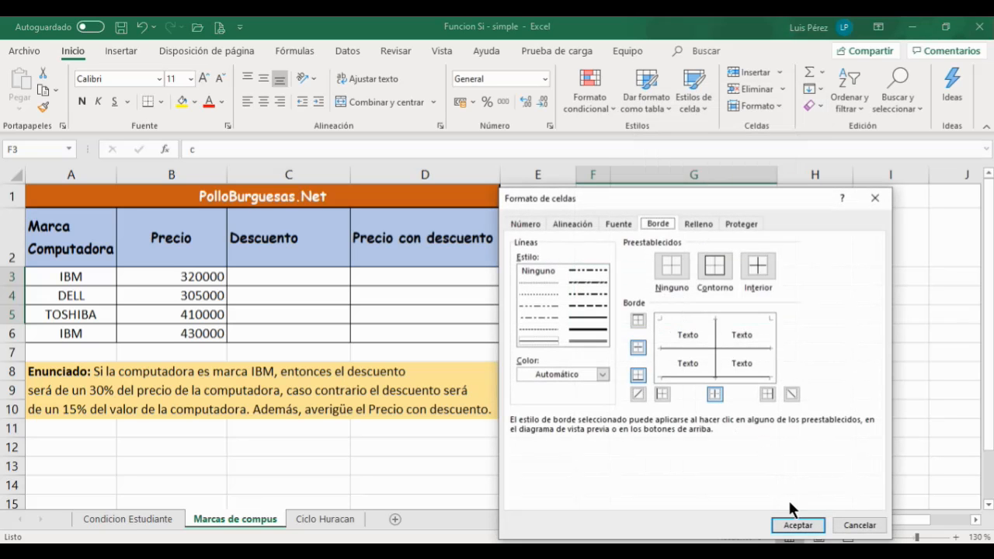
click(796, 527)
click(738, 399)
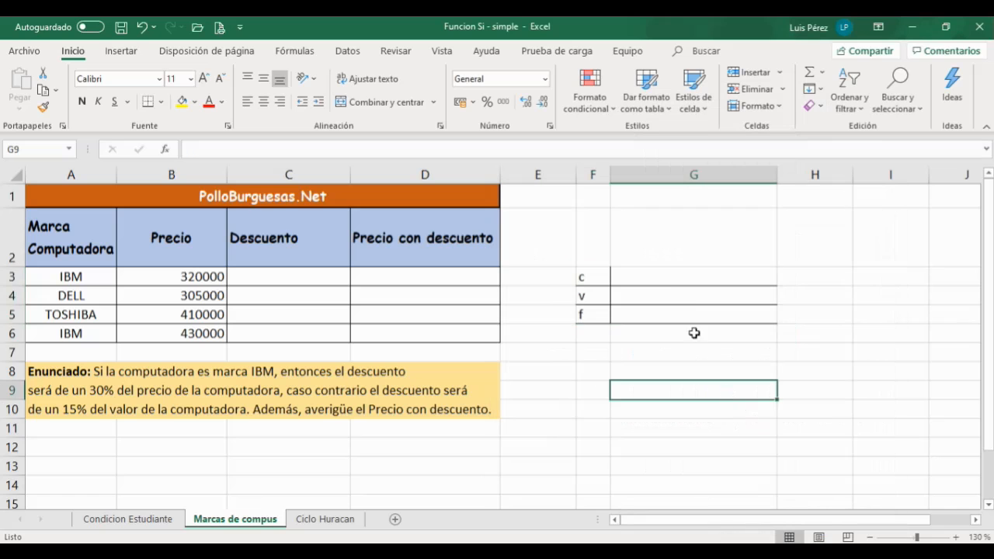
Step: Widen column G slightly more
click(650, 277)
drag(776, 175, 798, 177)
click(691, 376)
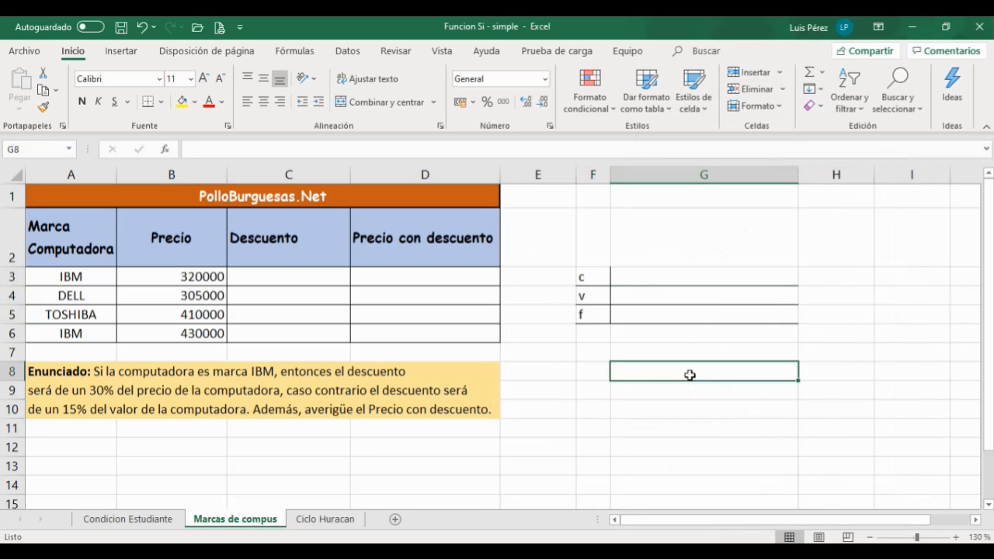
click(641, 280)
drag(800, 184, 803, 178)
click(682, 397)
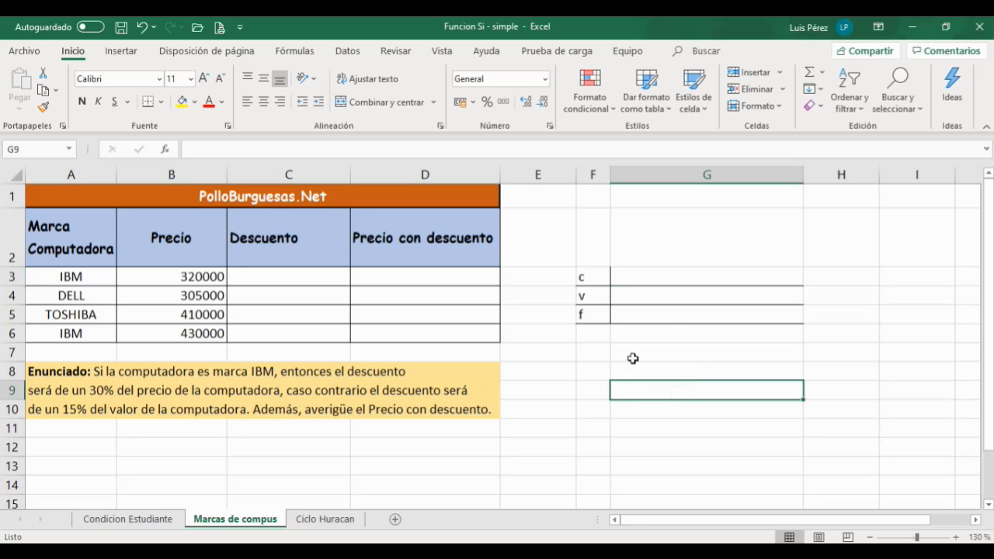
Step: Review the PDF's comparison operator table and the brand cells and problem statement in the sheet
click(646, 286)
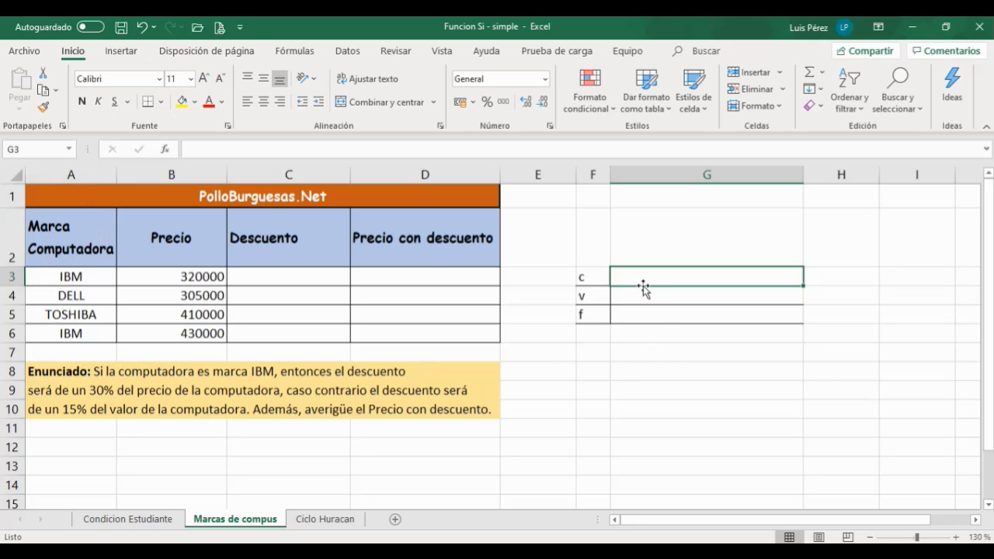
key(alt+Tab)
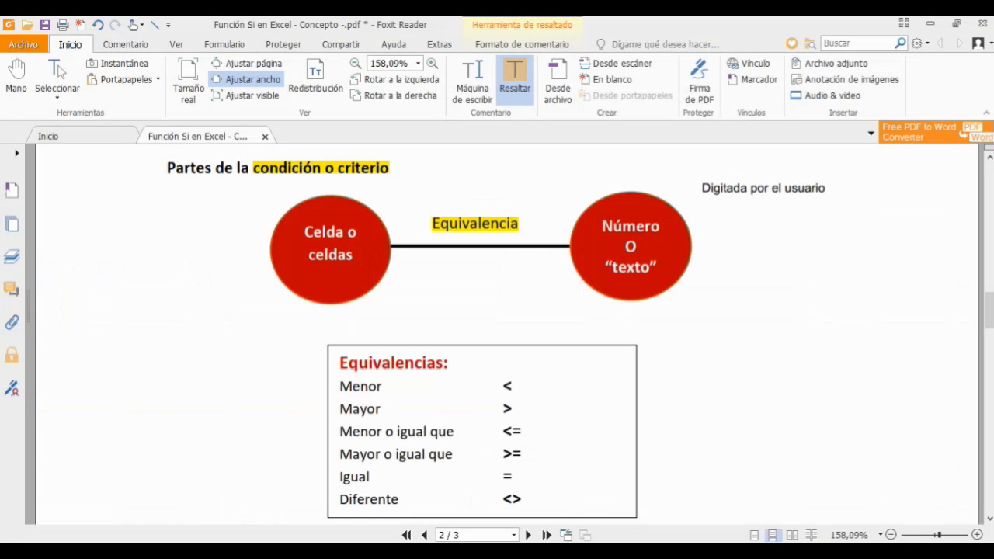
key(alt+Tab)
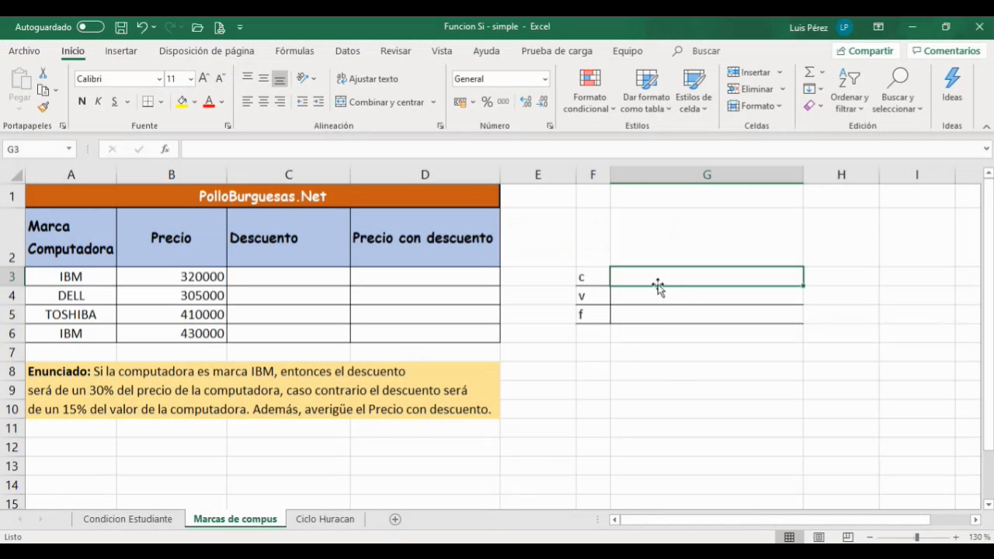
click(61, 276)
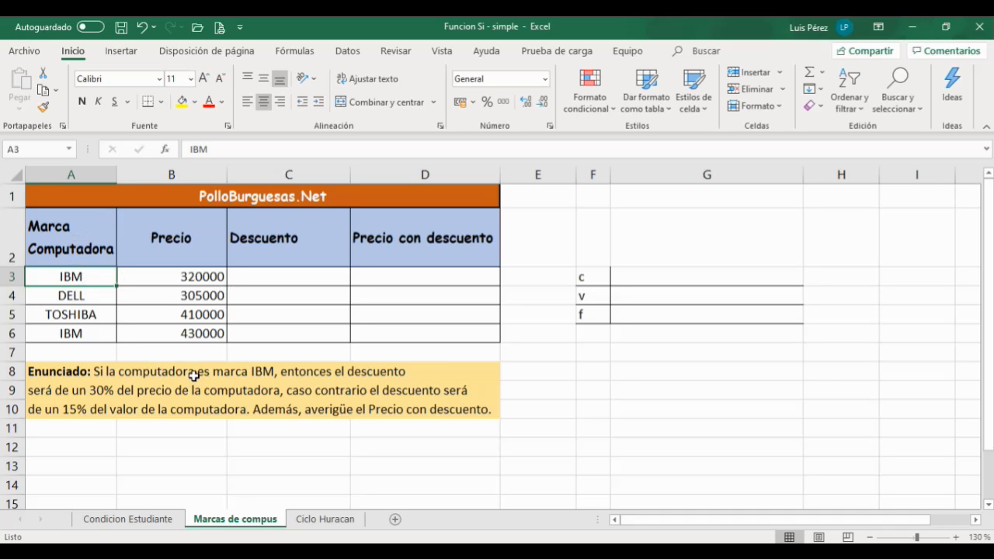
click(241, 372)
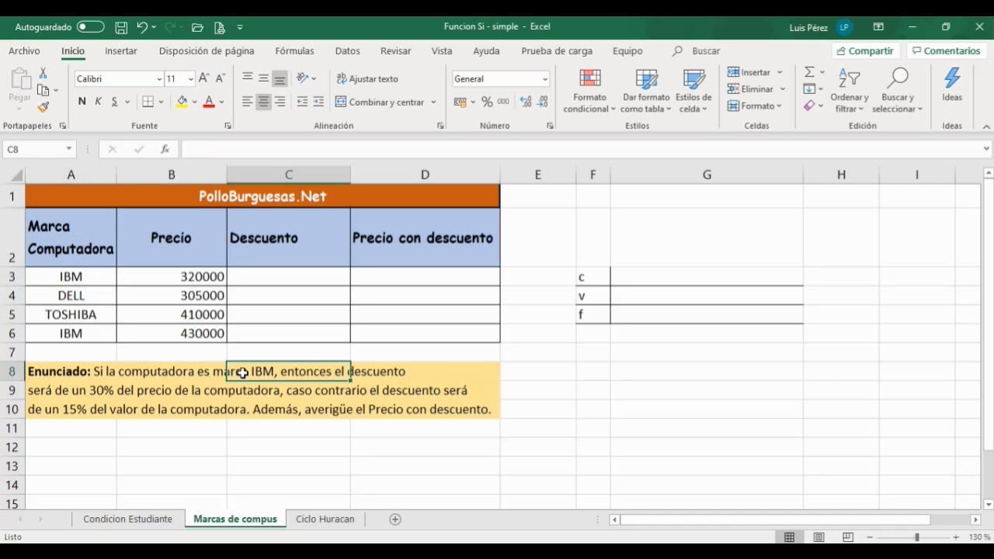
click(78, 444)
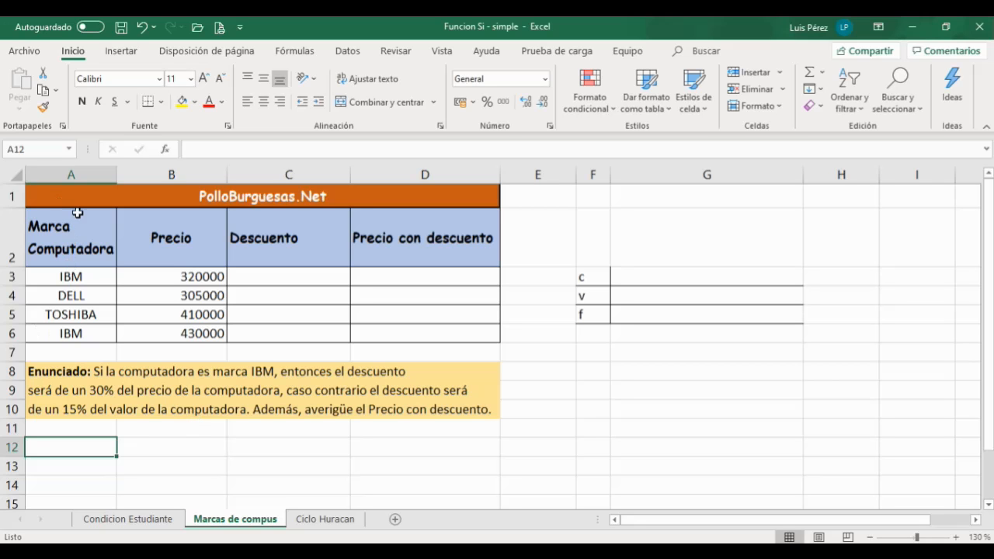
click(70, 277)
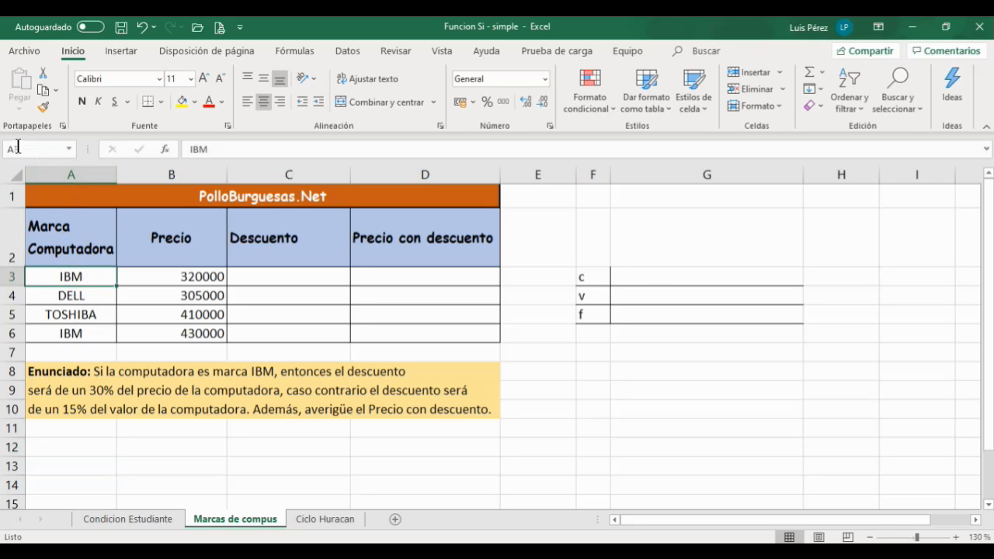
Step: Begin the condition in cell G3 by entering A3=
click(649, 277)
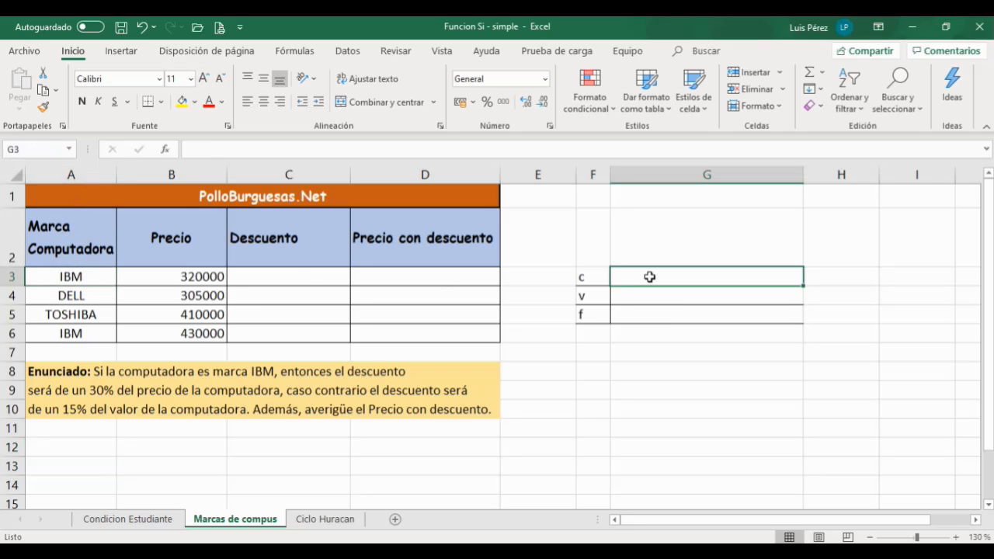
text(a3)
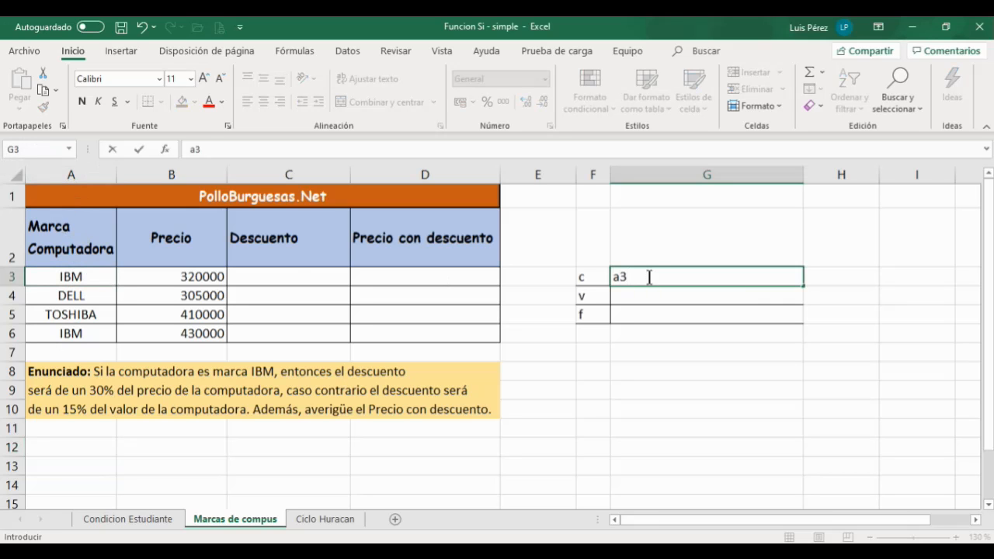
key(BackSpace)
key(BackSpace)
text(A3)
key(alt+Tab)
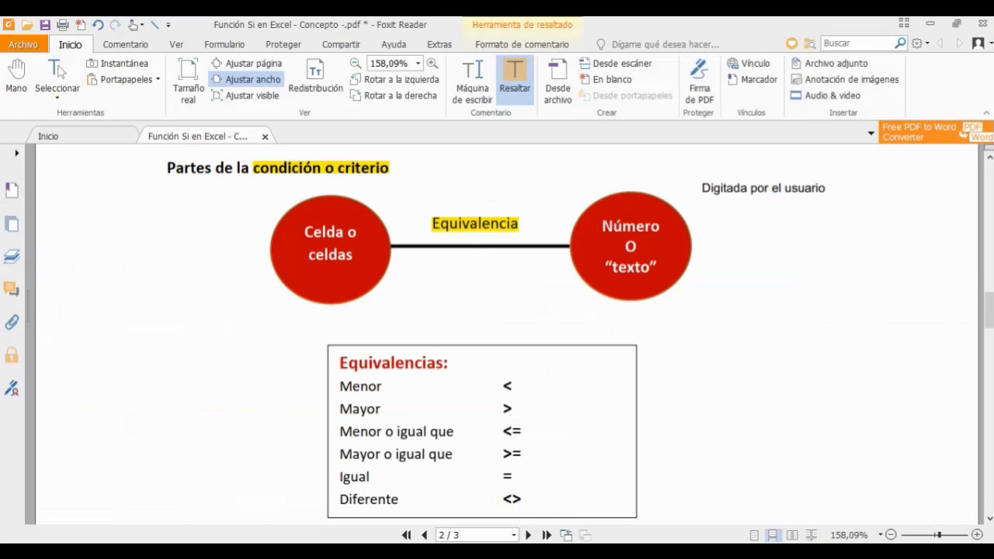
key(alt+Tab)
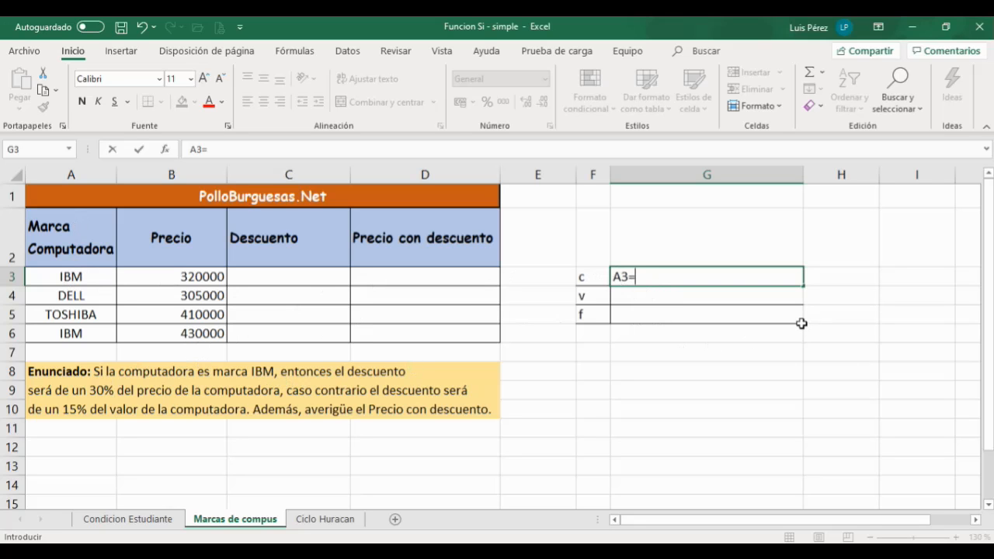
Step: Switch to the PDF and select the word "texto" in the criterion diagram
key(alt+Tab)
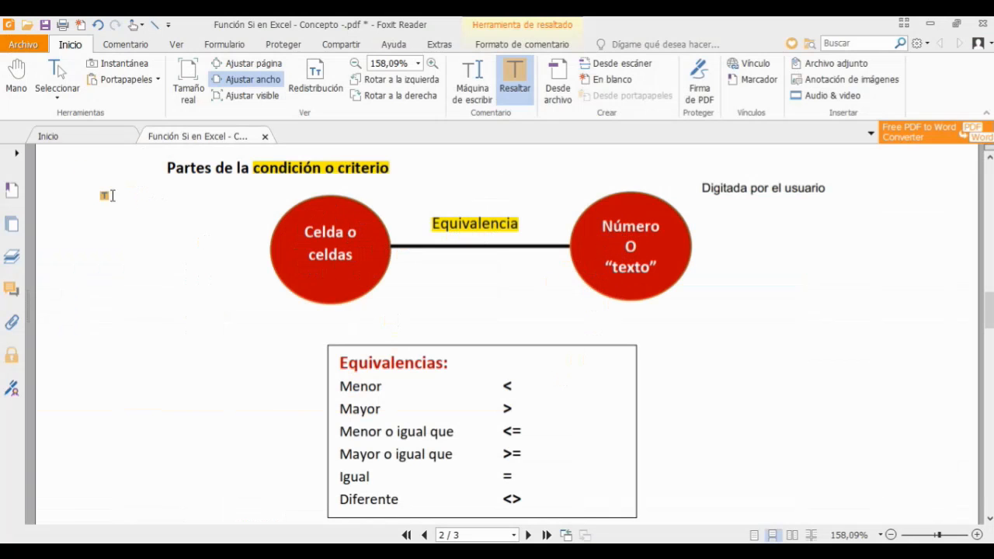
click(68, 82)
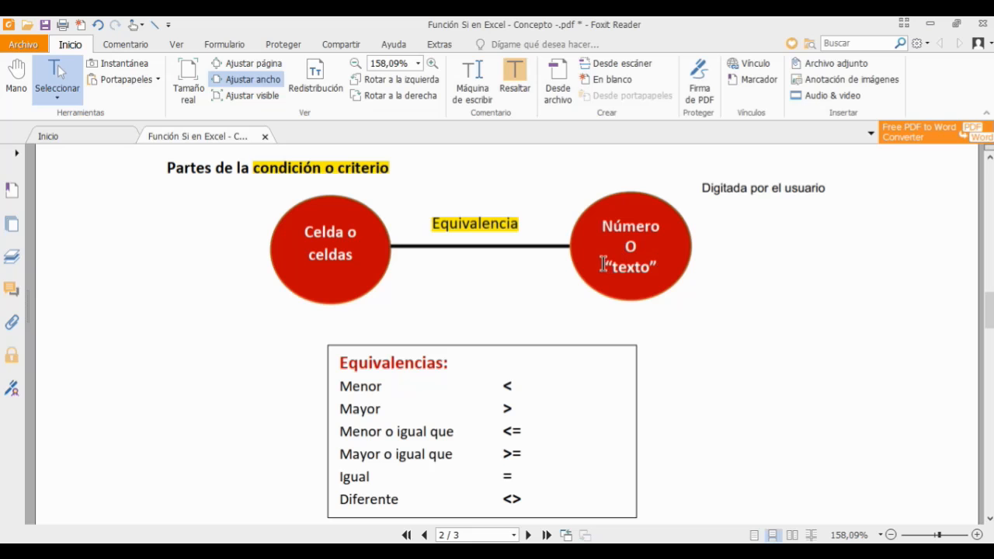
drag(604, 265, 659, 264)
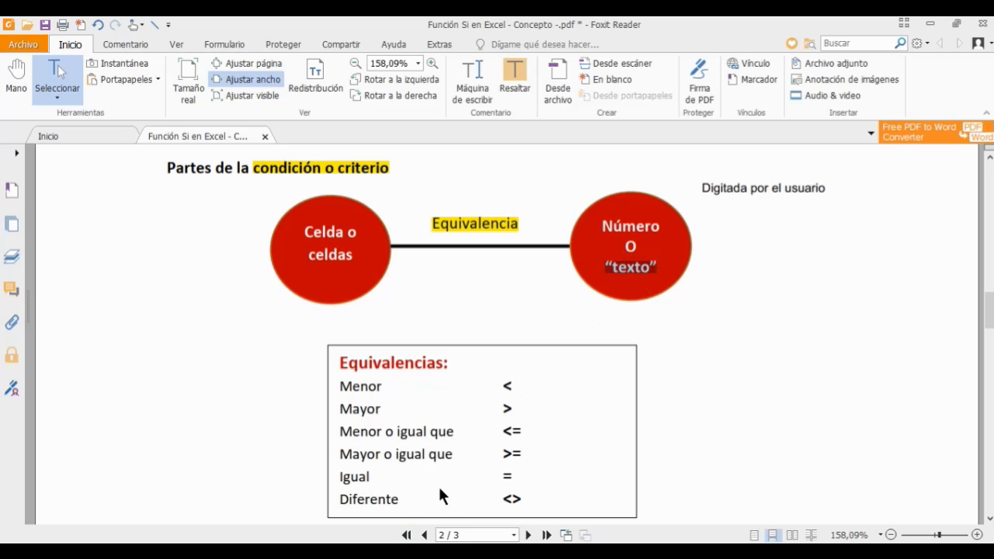
key(alt+Tab)
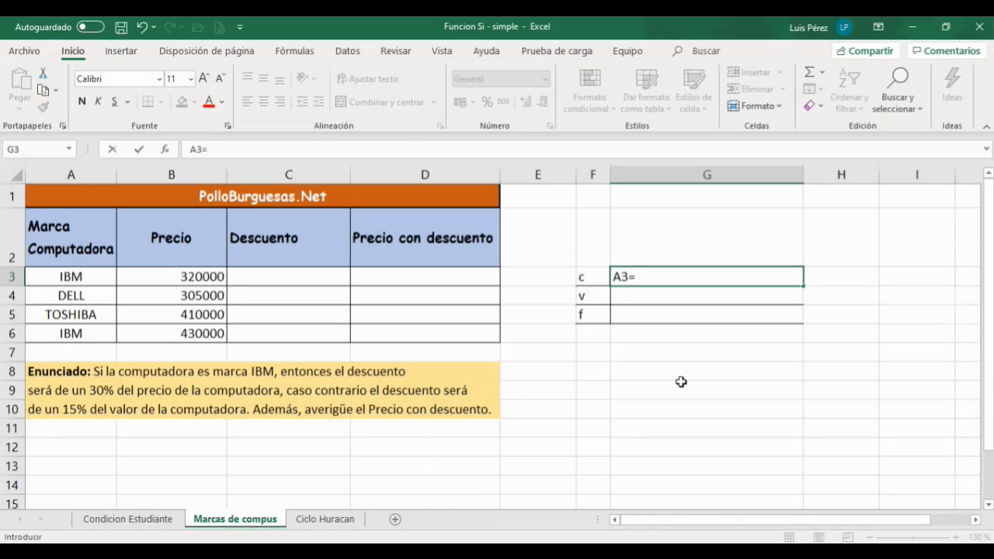
Step: Complete the condition in G3 as A3="IBM"
text("IBM)
click(654, 297)
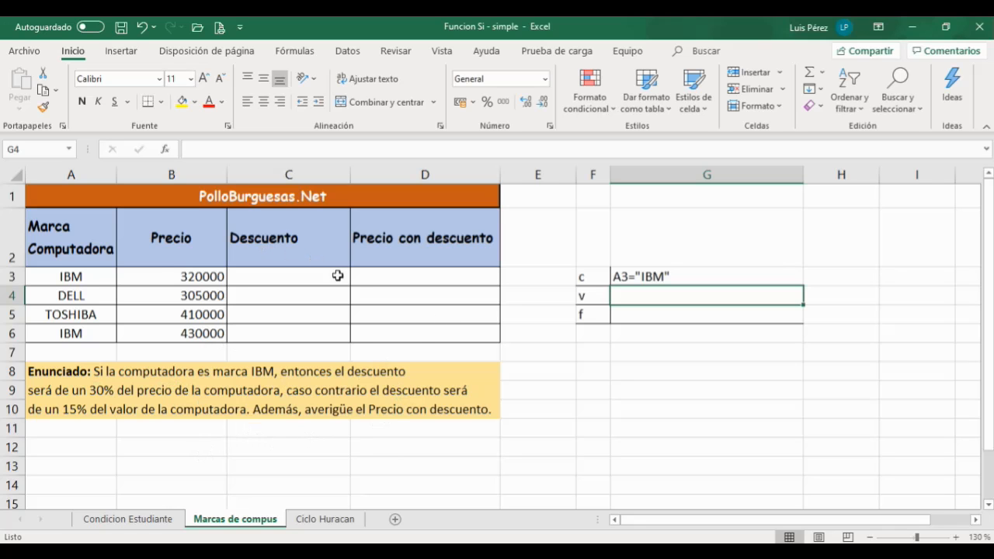
click(158, 273)
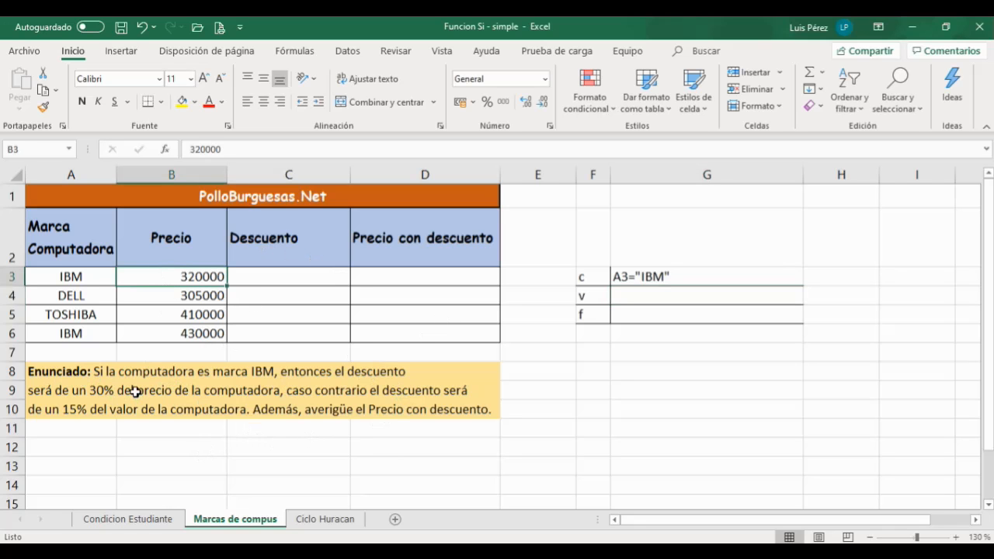
Step: Enter B3*30% in cell G4 as the value when the condition is true
click(649, 296)
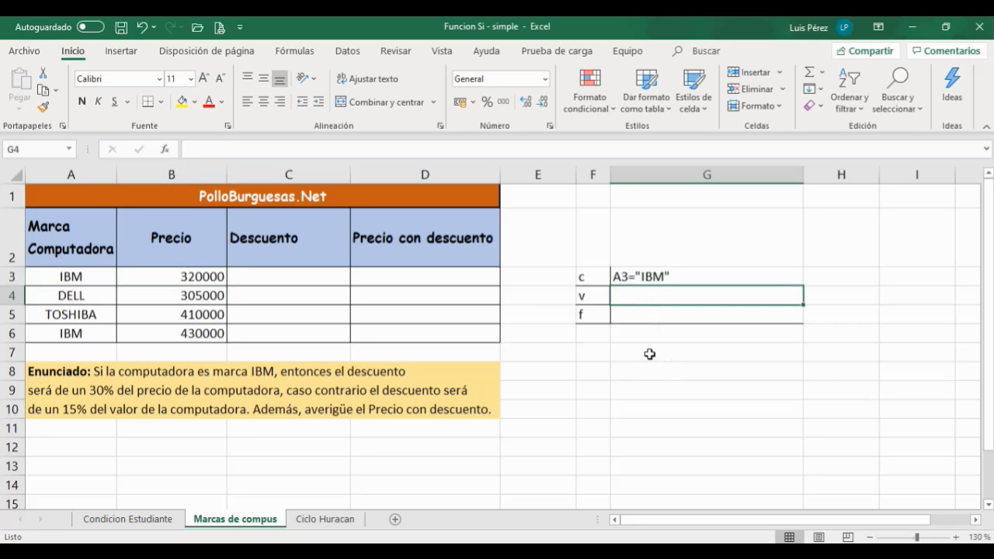
click(172, 274)
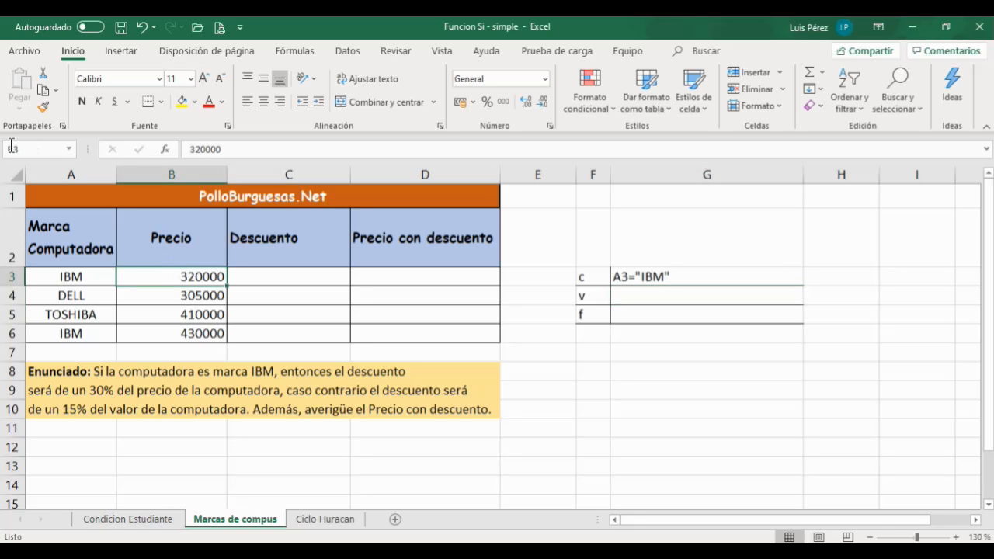
click(626, 298)
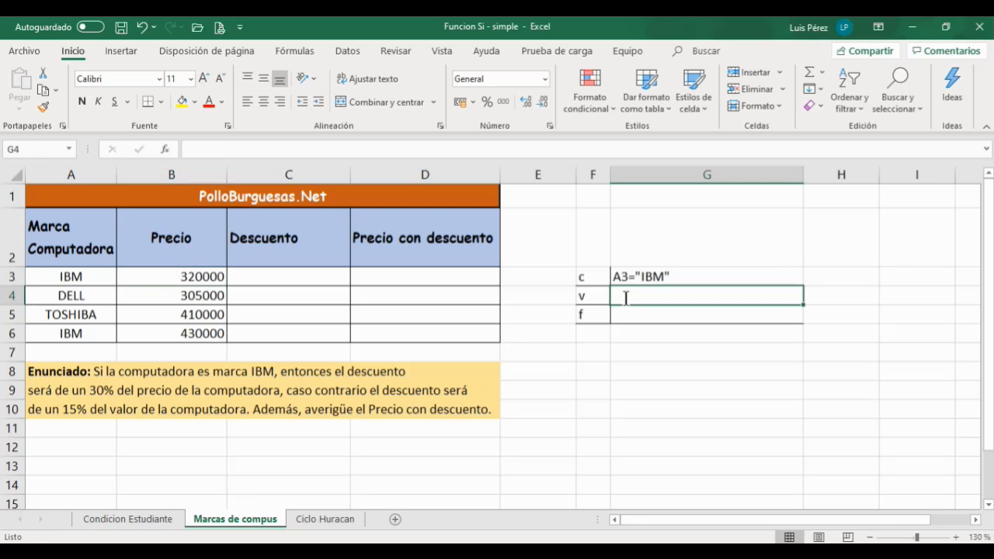
text(B3*)
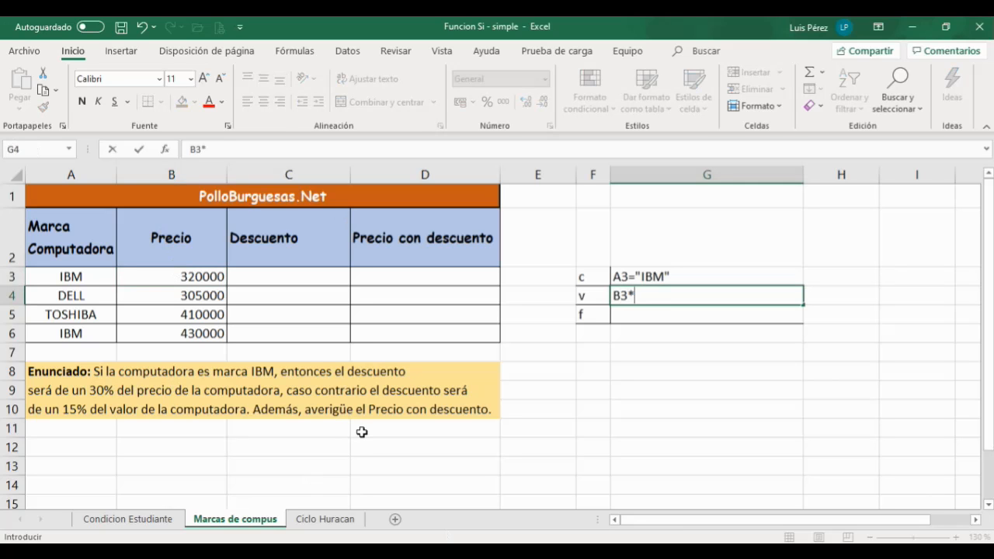
text(30%)
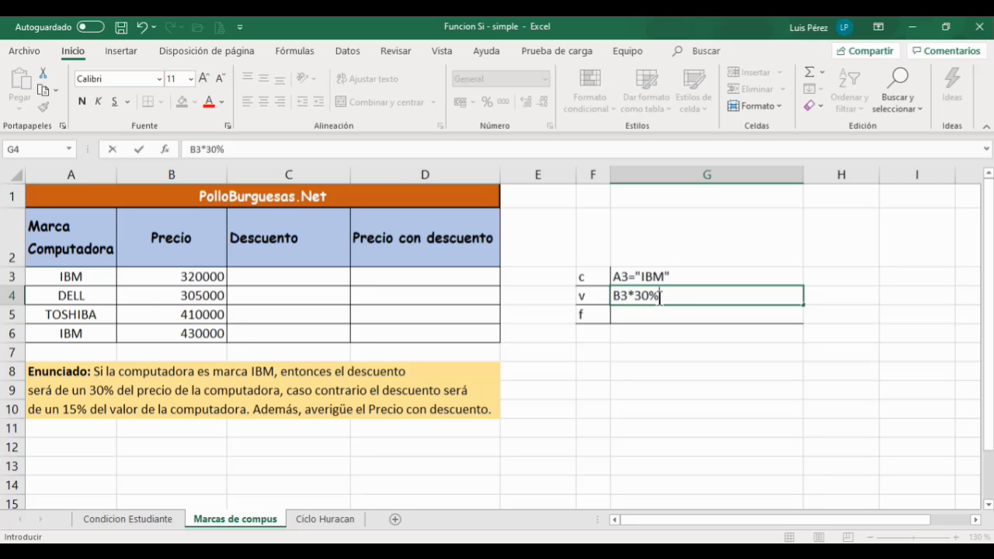
click(634, 296)
key(BackSpace)
key(BackSpace)
key(BackSpace)
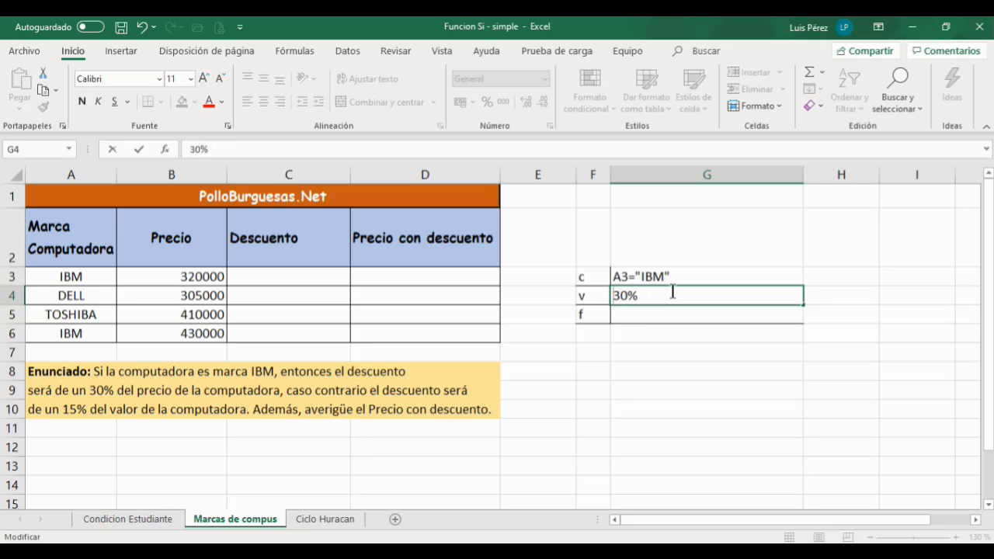
text(B3)
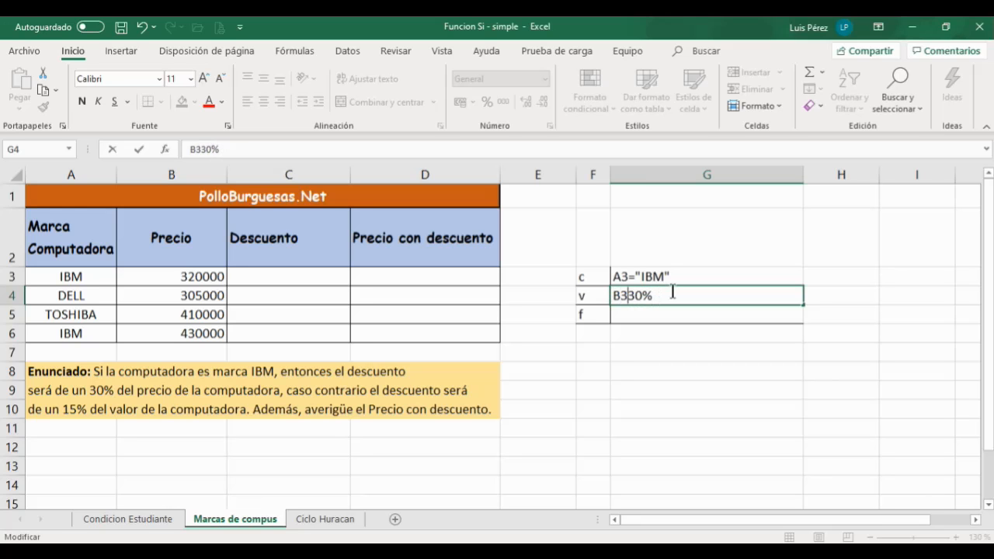
text(*)
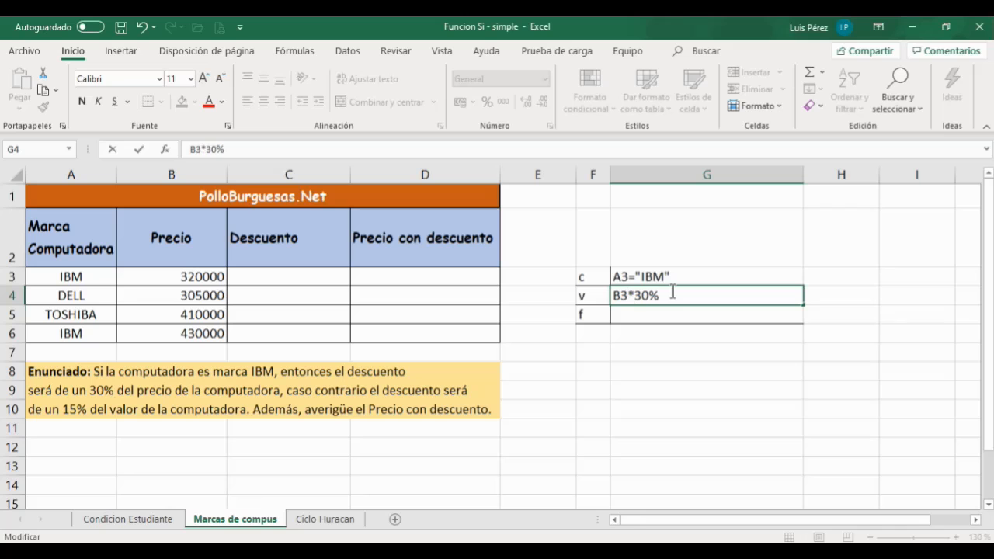
click(636, 318)
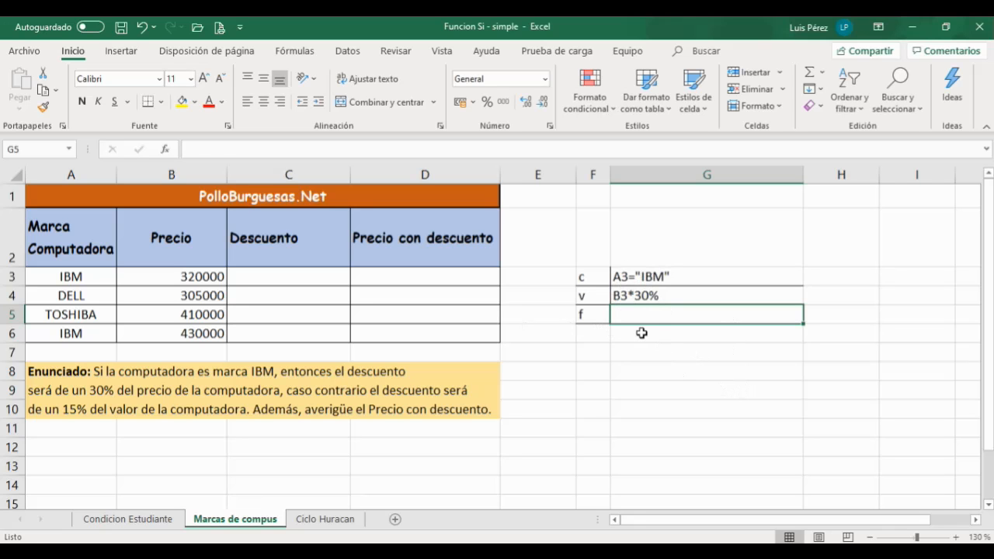
Step: Enter B3*15% in cell G5 as the value when the condition is false
text(B3*)
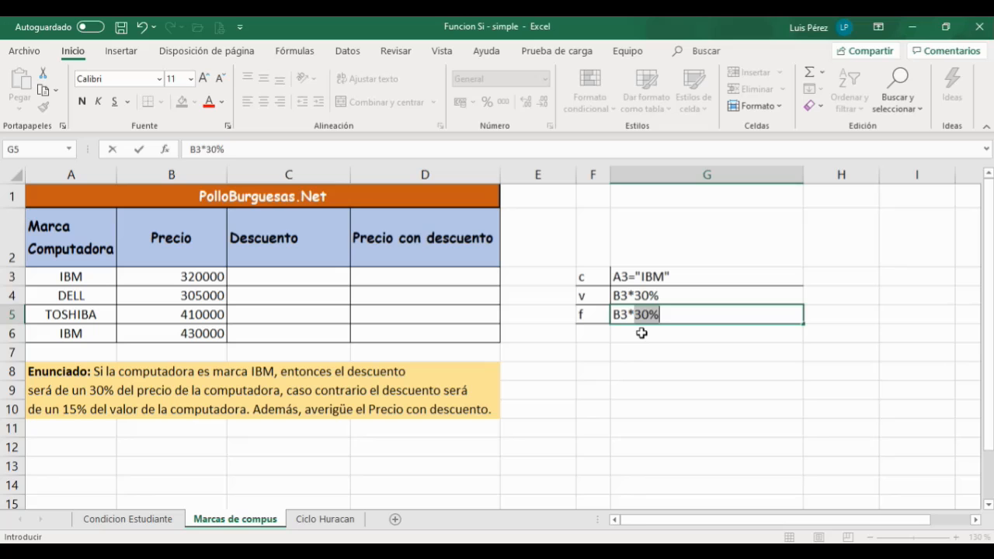
text(15%)
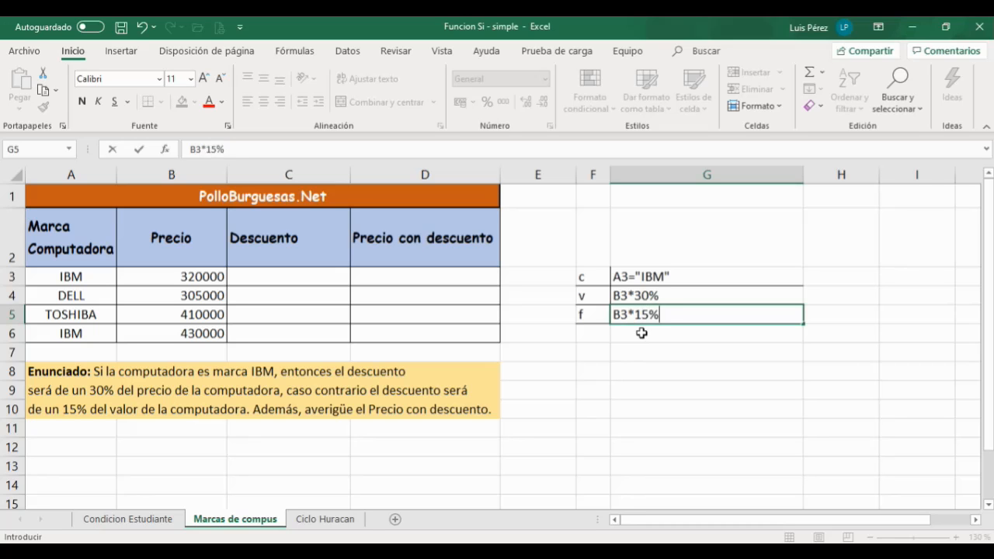
click(684, 373)
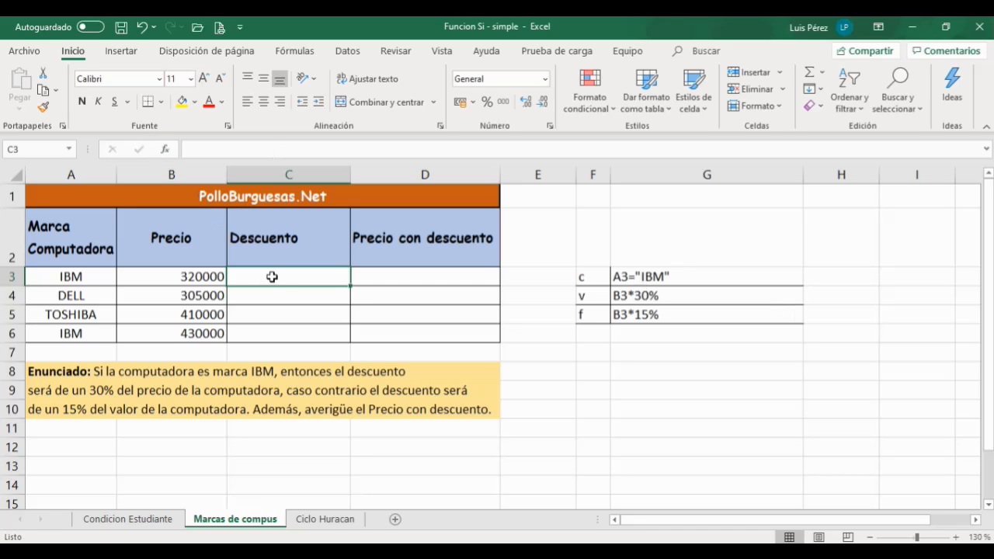
Step: Insert the SI function in cell C3 with the logical test A3="IBM"
click(165, 149)
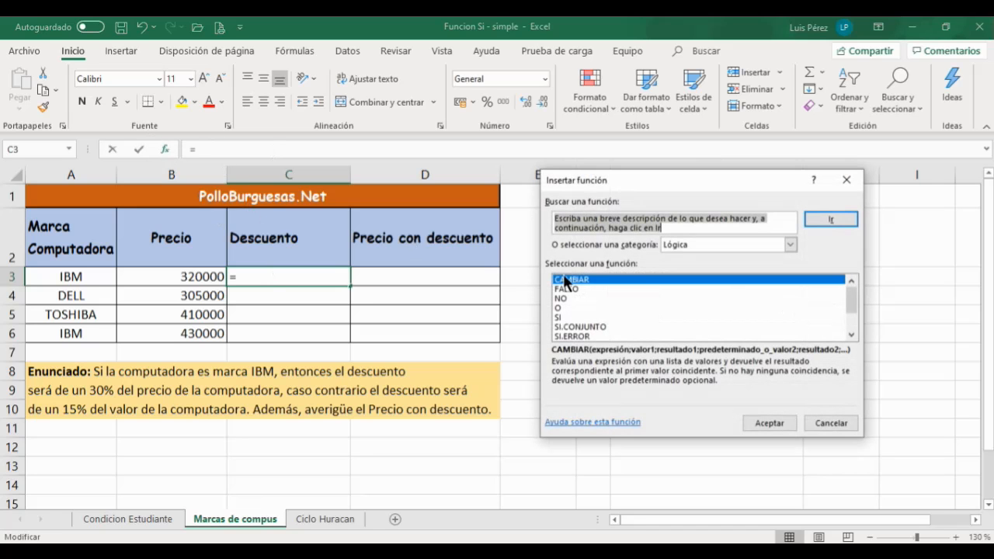
click(568, 317)
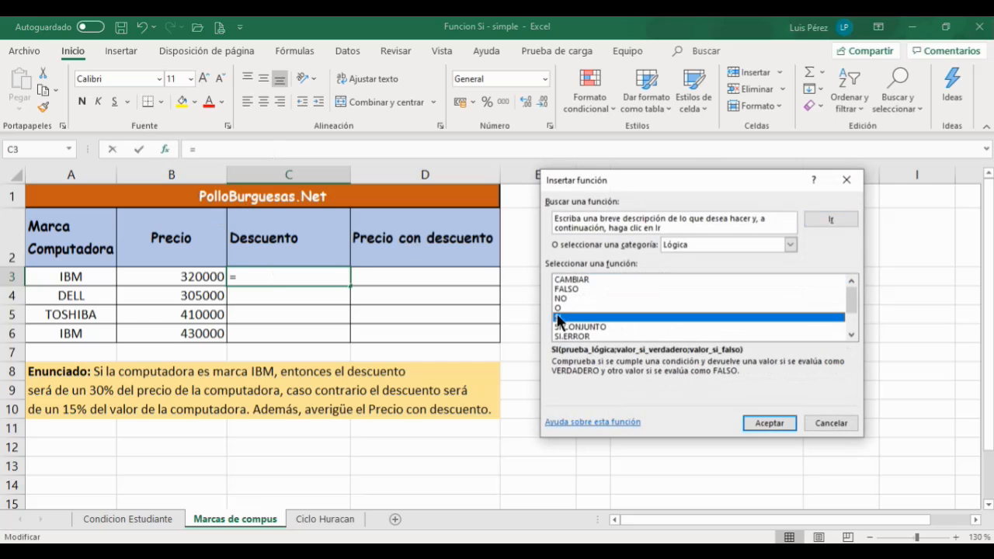
click(765, 424)
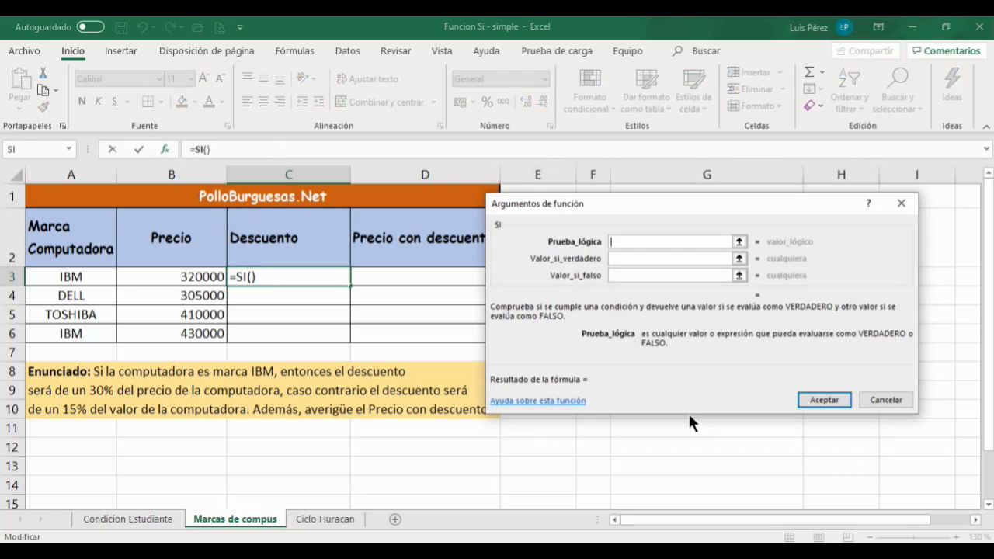
drag(634, 216, 663, 343)
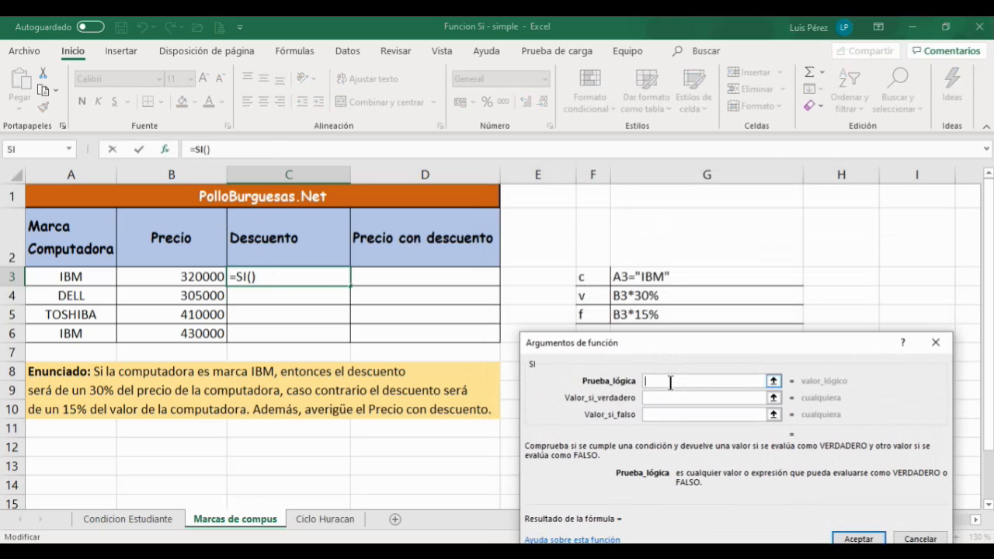
click(71, 277)
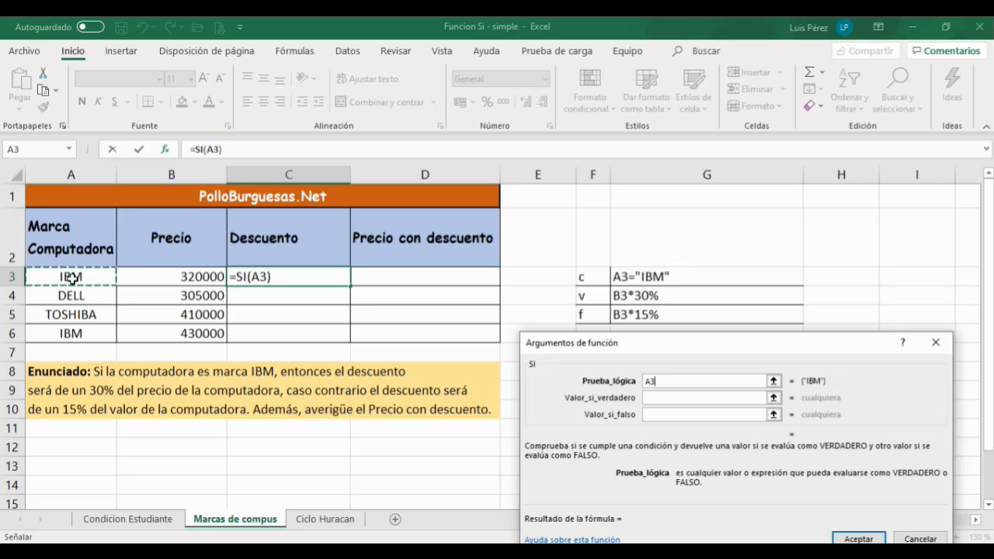
text(=)
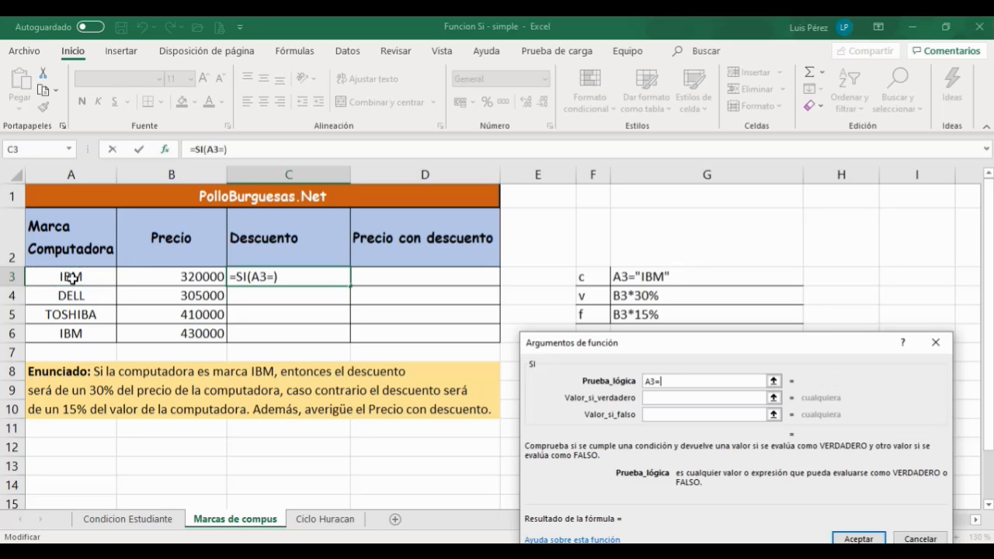
text("IBM")
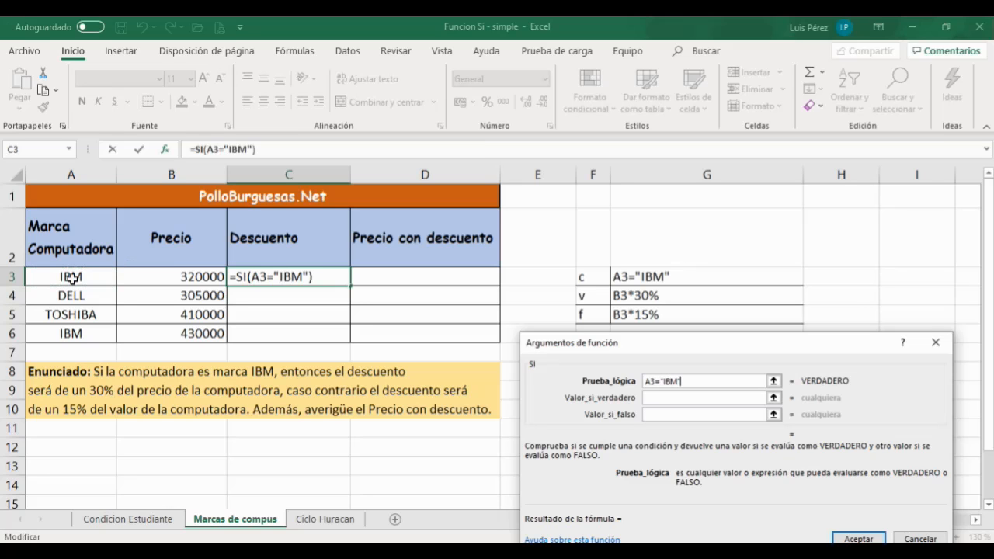
Step: Set the function's true value to B3*30%
click(661, 400)
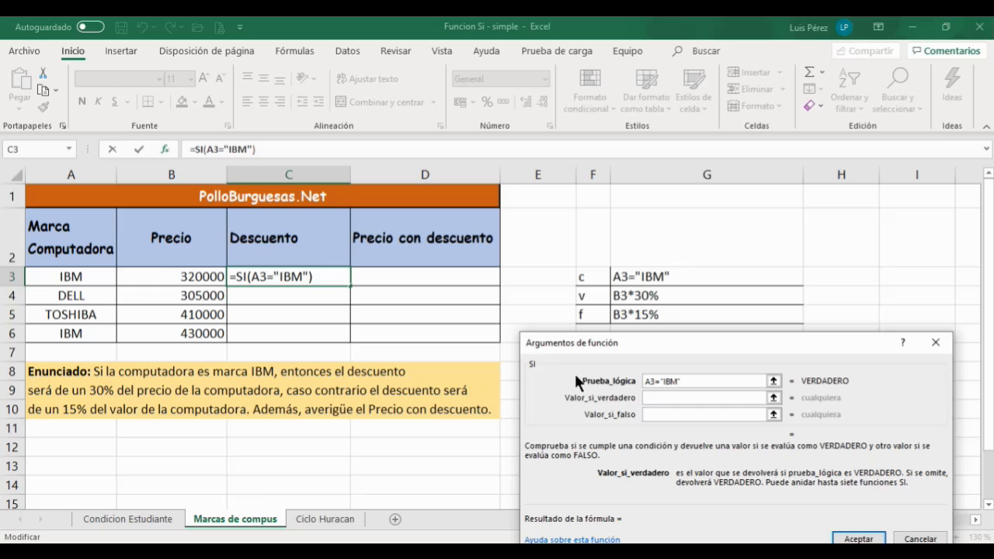
click(170, 277)
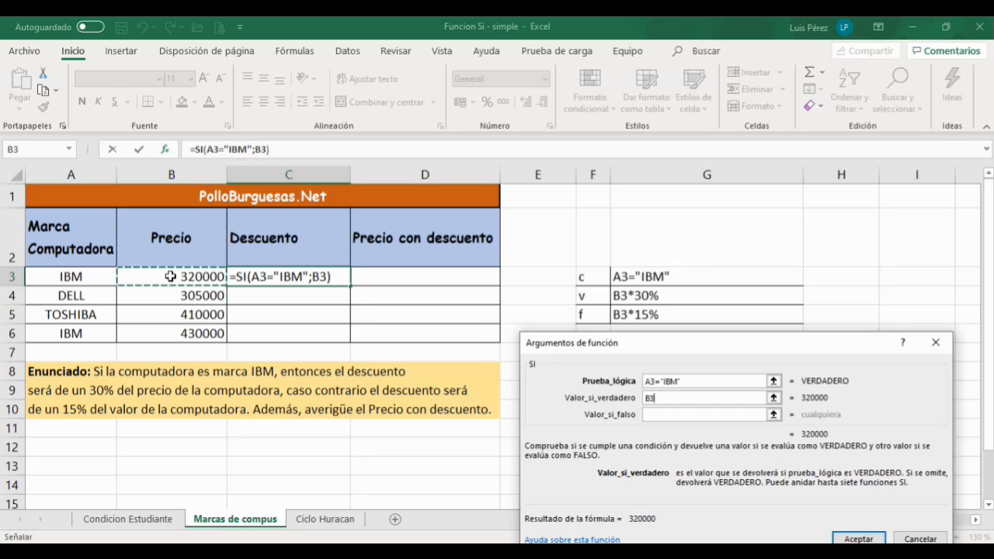
text(*30%)
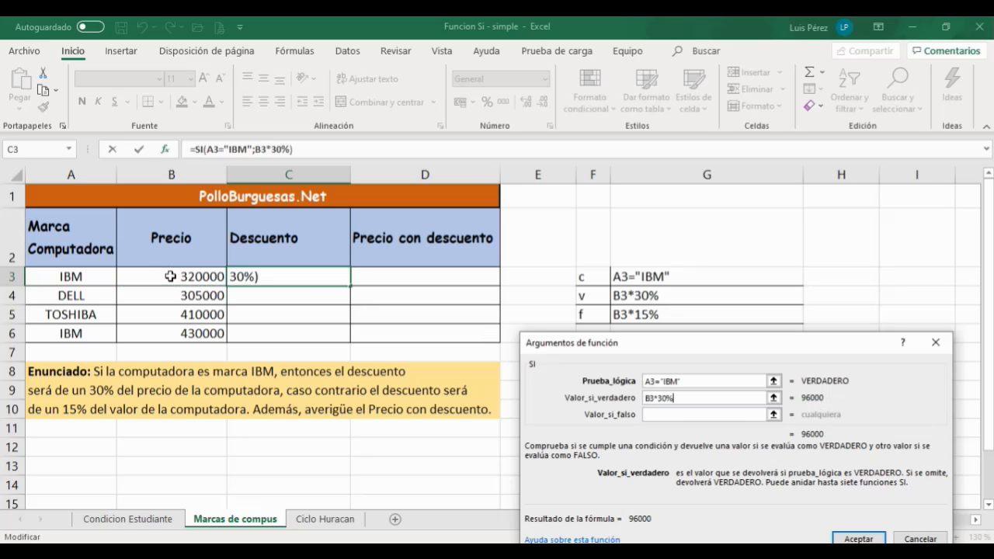
Step: Set the function's false value to B3*15% and accept the SI function
click(721, 414)
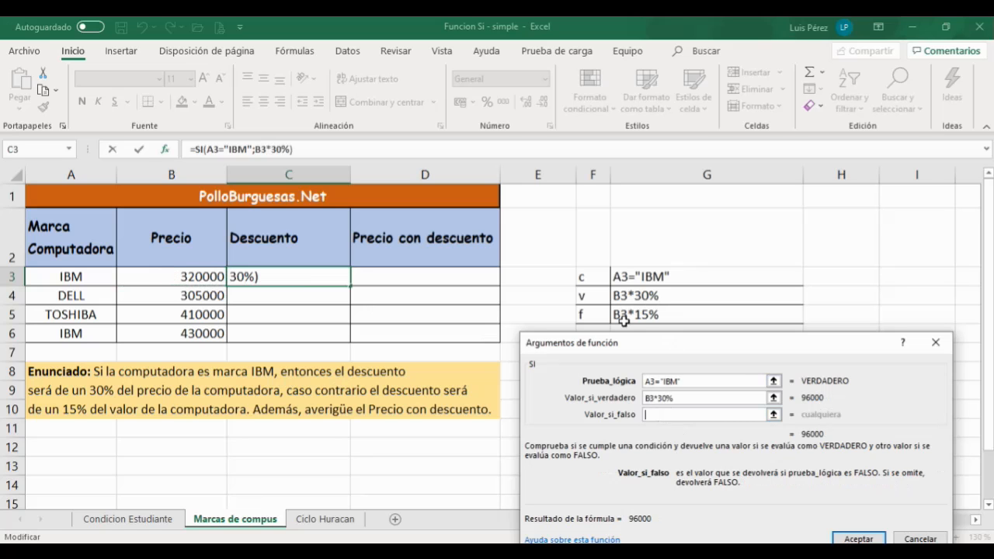
click(157, 275)
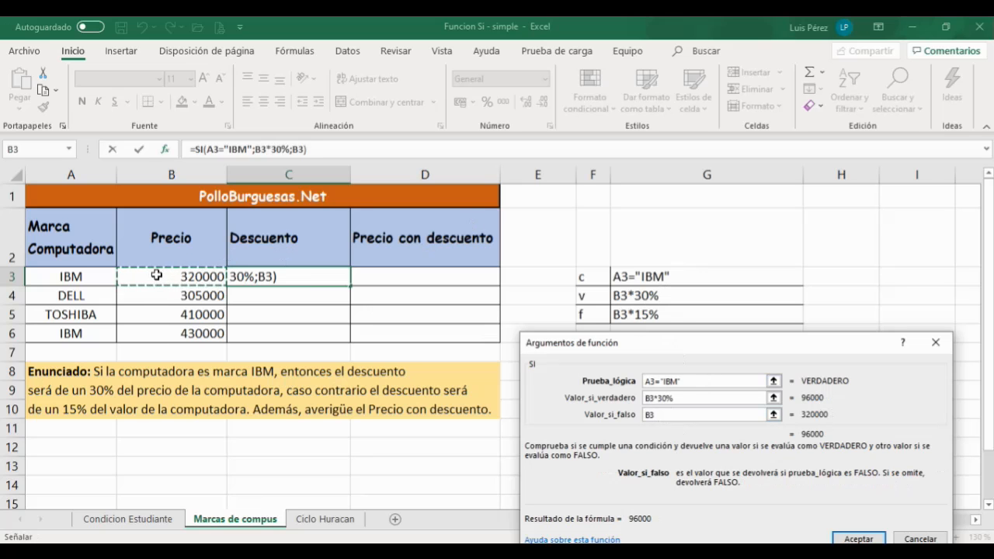
text(*15%)
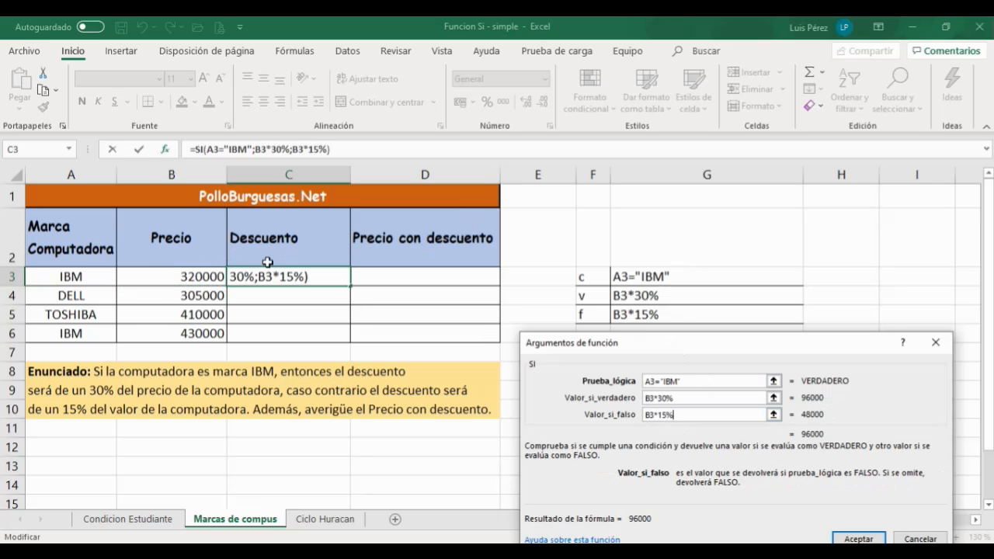
drag(629, 347, 628, 215)
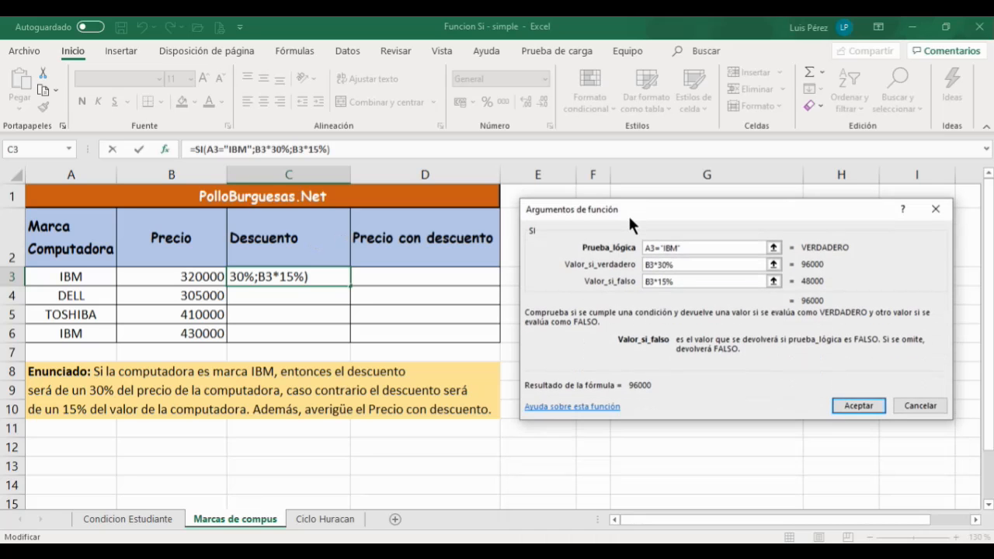
click(859, 405)
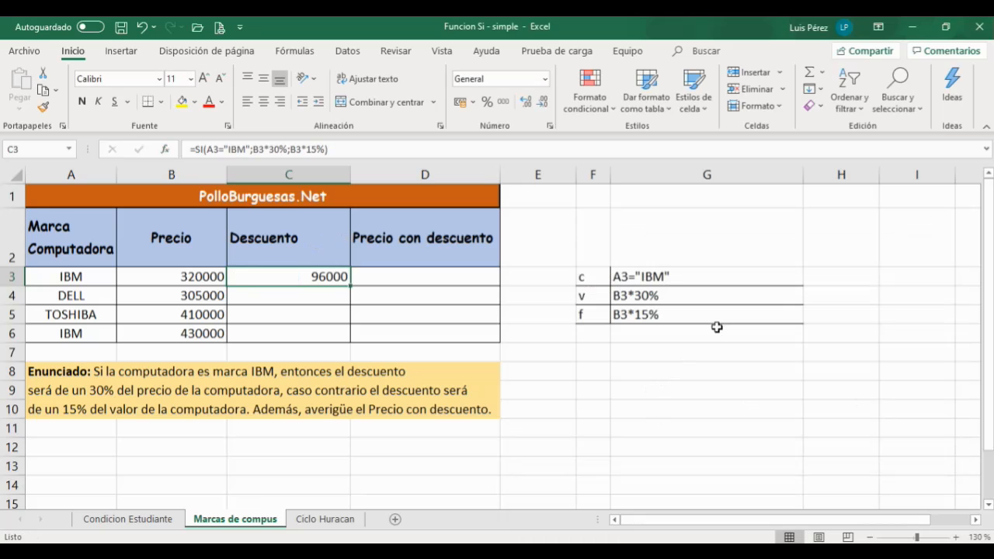
Step: Remove the trailing spaces after the brand names in cells A3 and A4
double_click(686, 276)
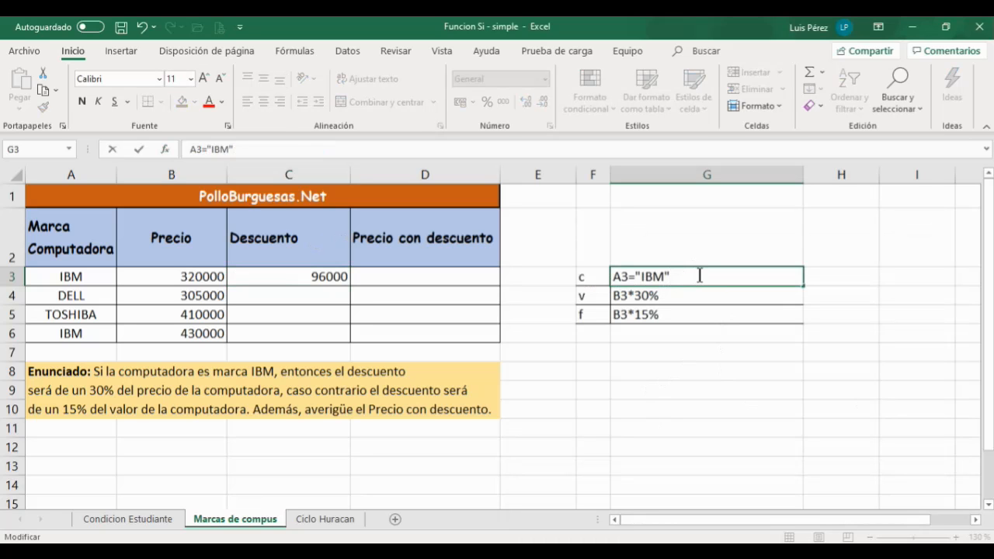
key(Home)
click(141, 153)
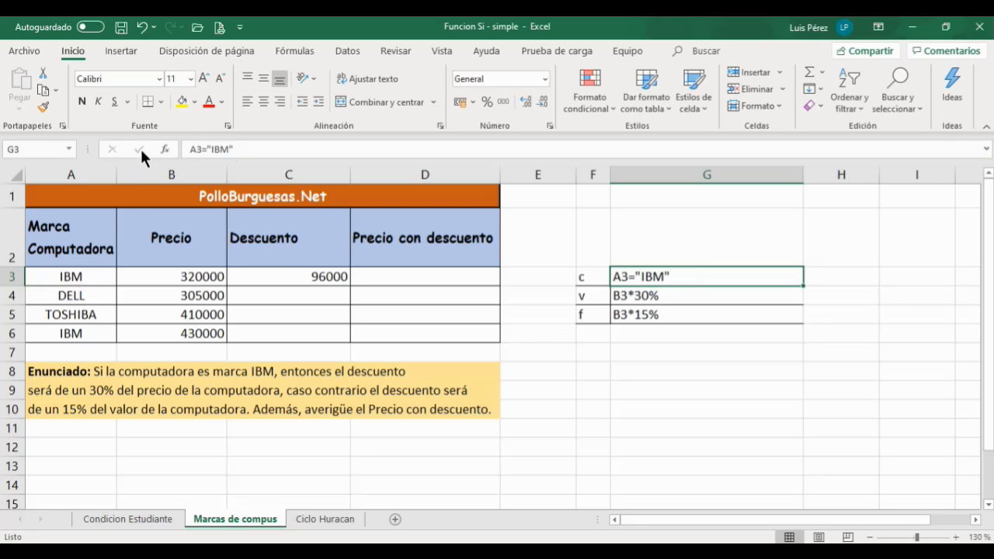
click(66, 277)
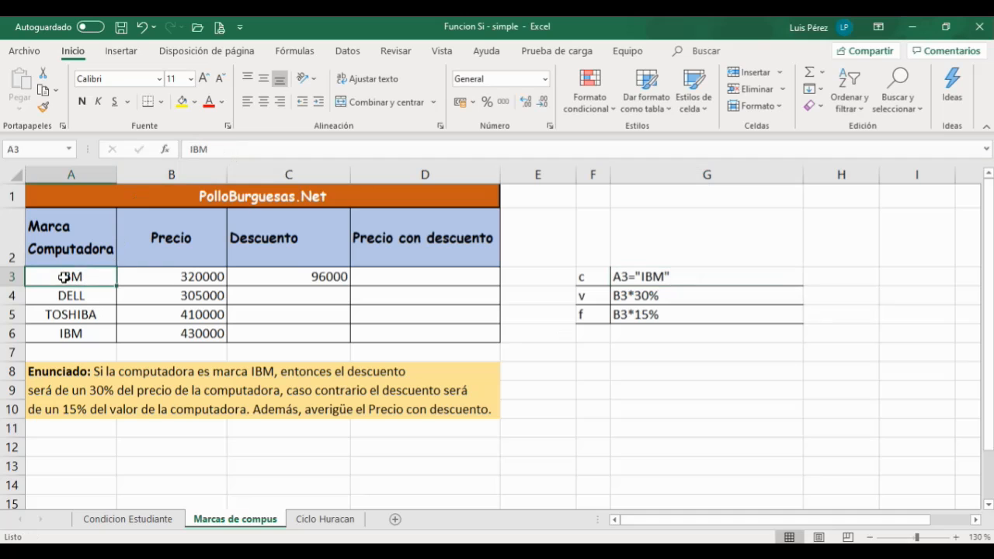
click(218, 148)
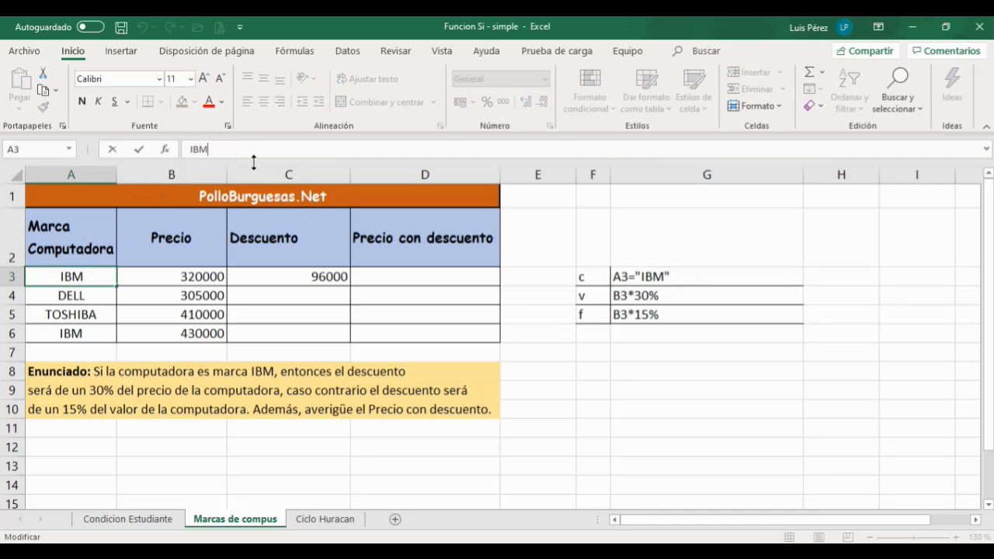
key(BackSpace)
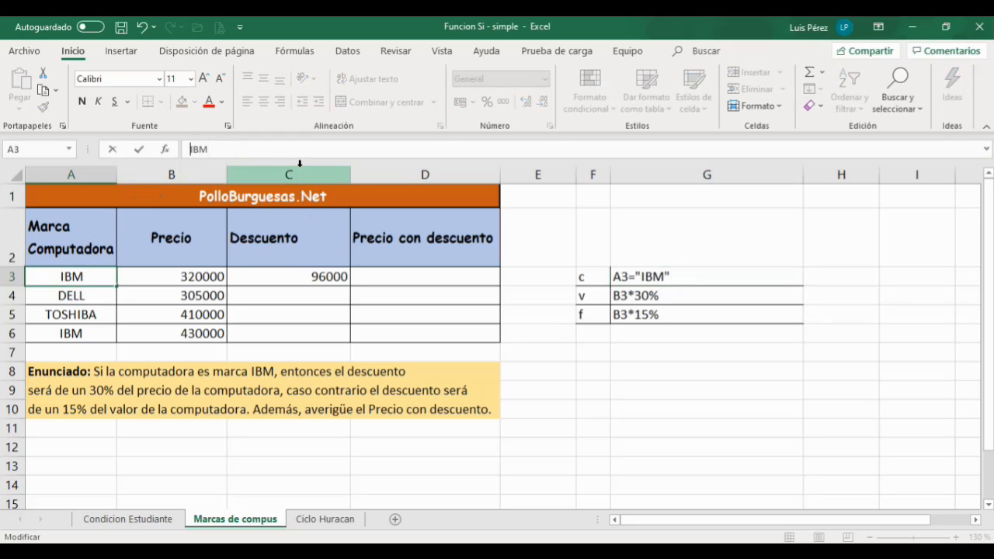
key(Home)
click(138, 148)
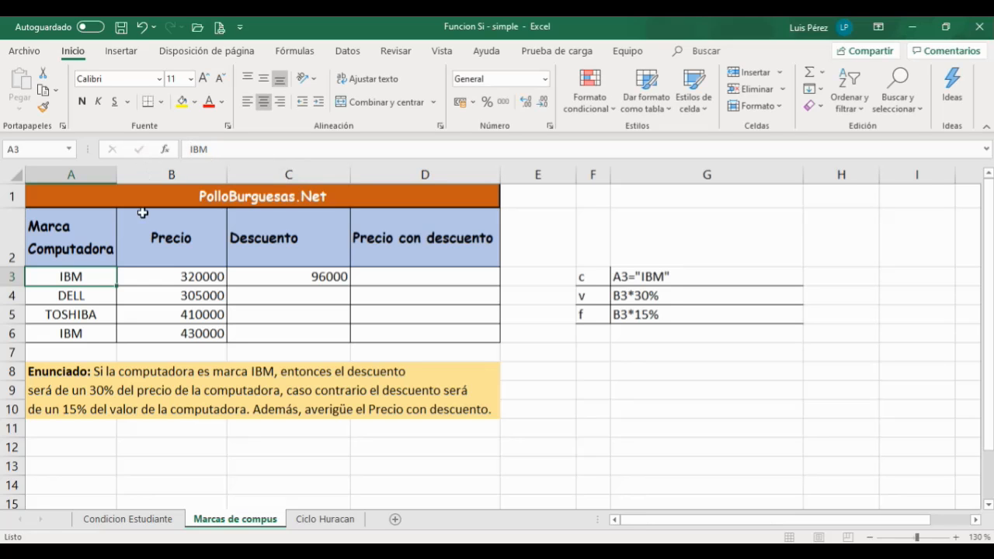
double_click(76, 295)
click(97, 297)
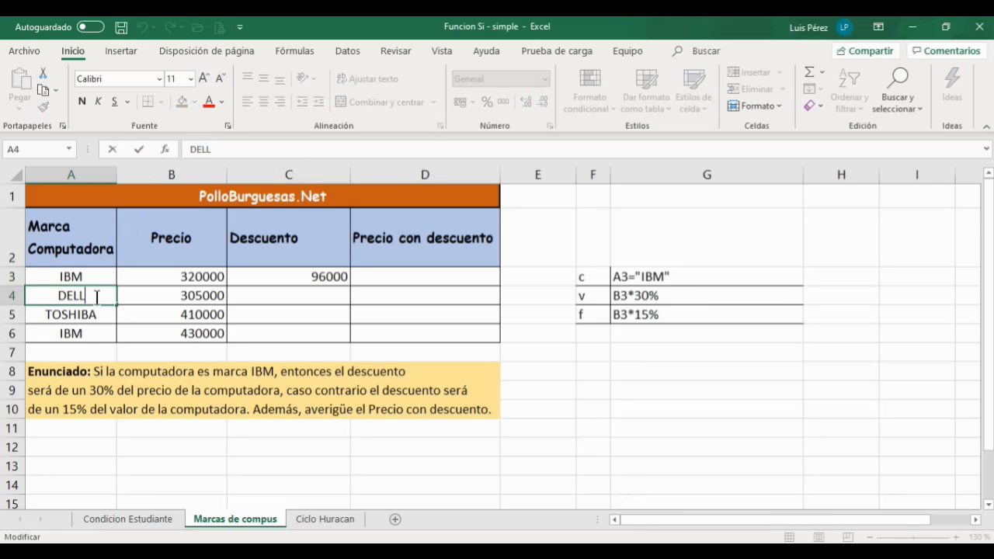
key(BackSpace)
click(137, 146)
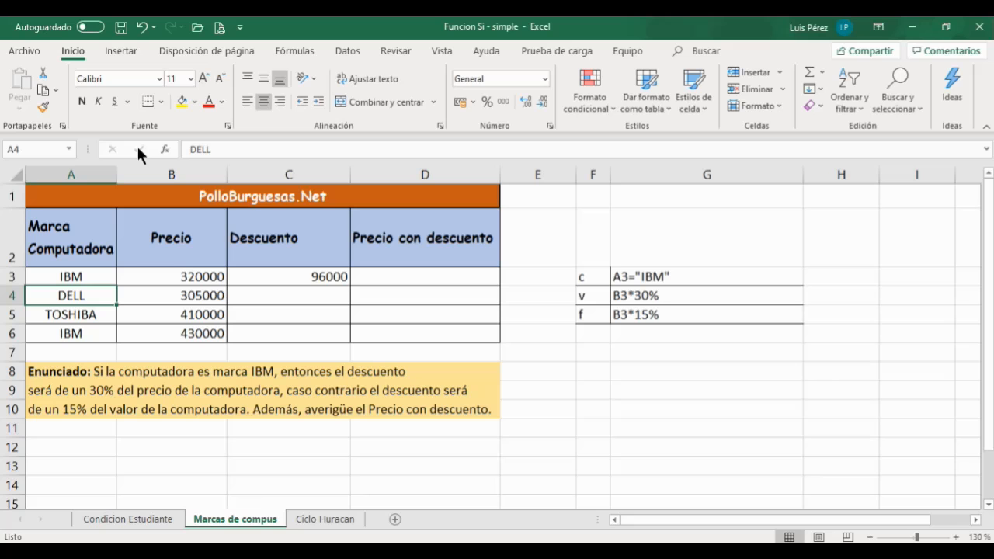
Step: Copy the discount SI formula from C3 down through C6
click(318, 280)
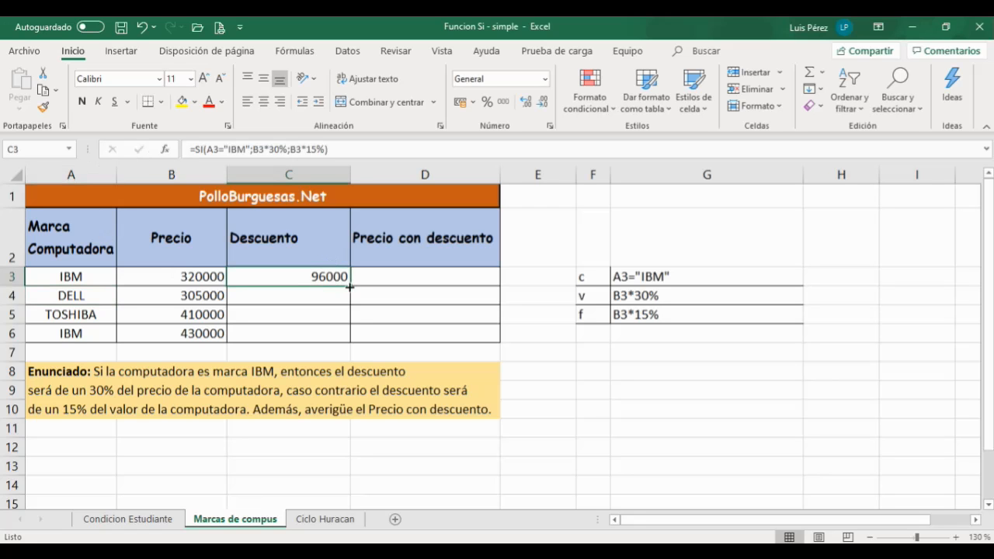
drag(351, 286, 346, 340)
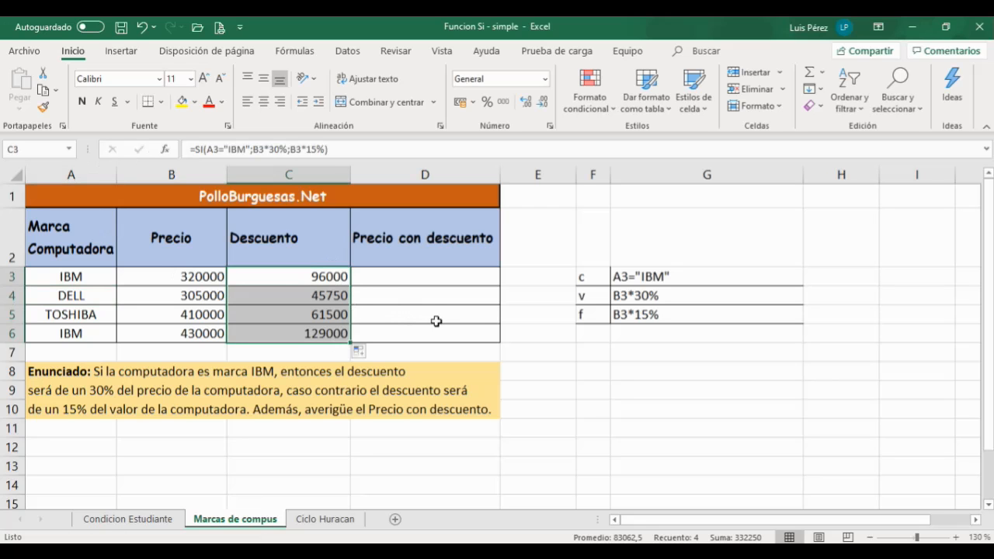
Step: Calculate the discounted price in D3 as =B3-C3 and fill it down to D6
click(399, 276)
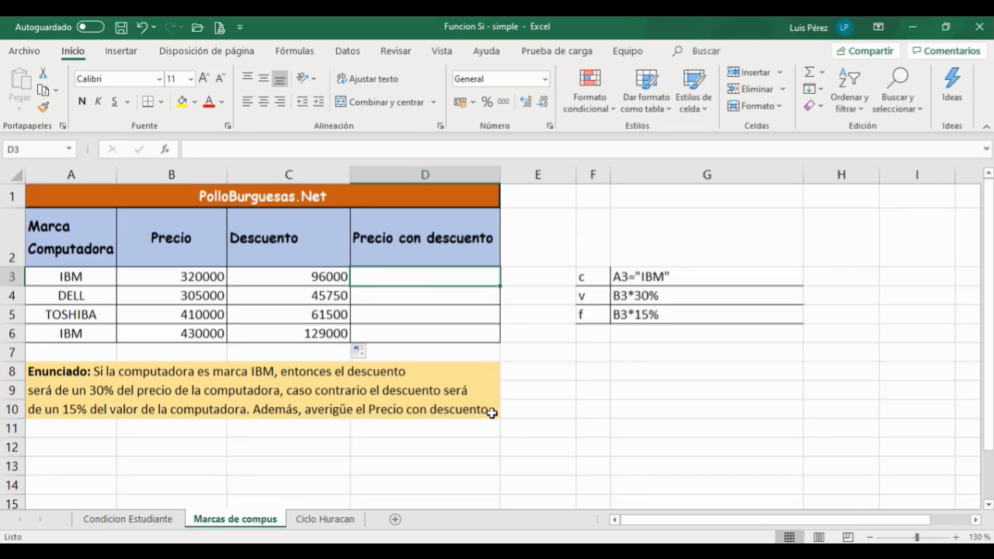
text(=)
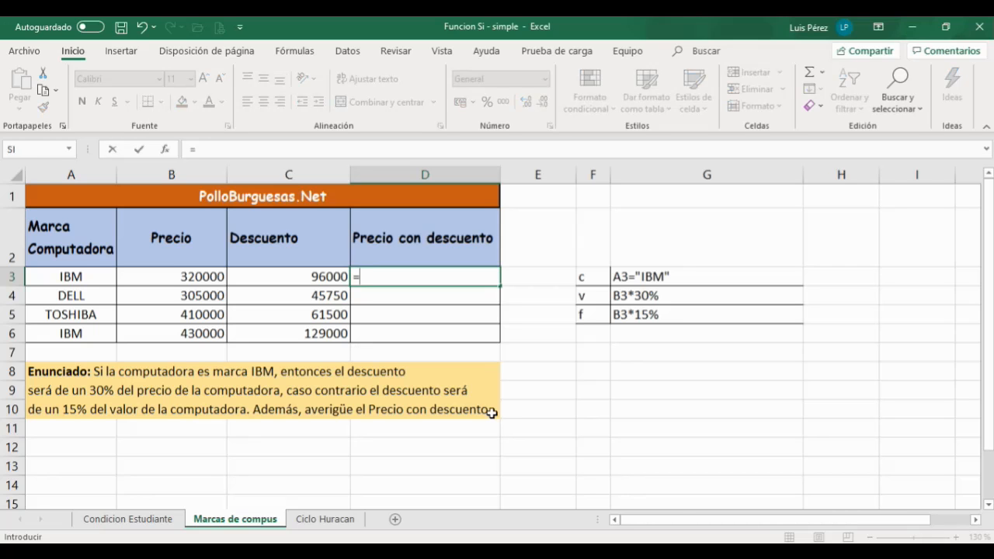
click(190, 278)
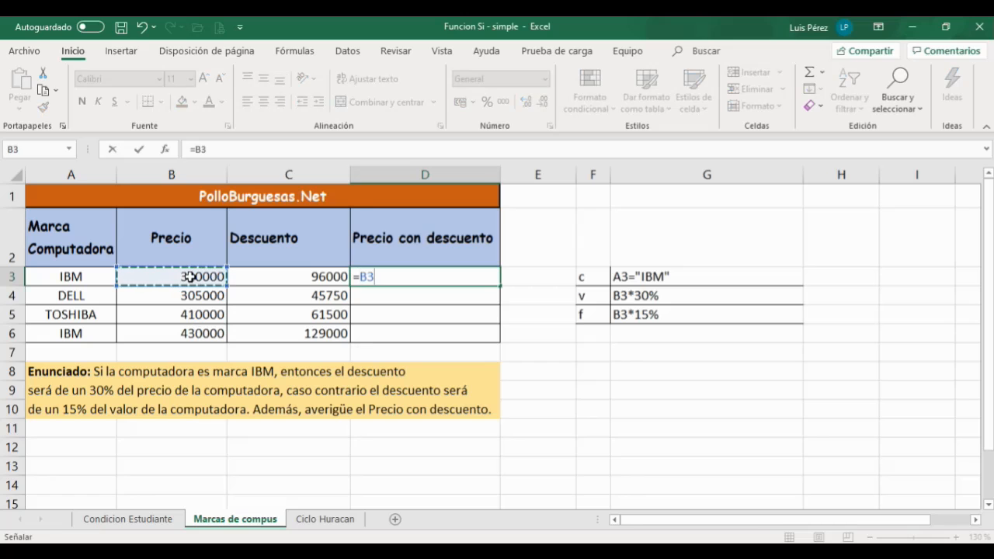
text(-)
click(275, 276)
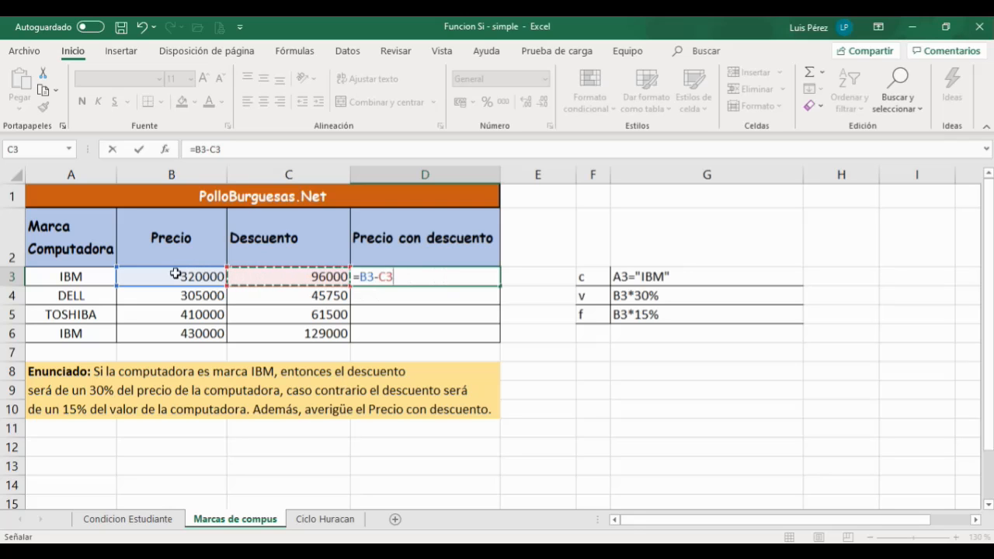
click(138, 147)
drag(502, 286, 486, 339)
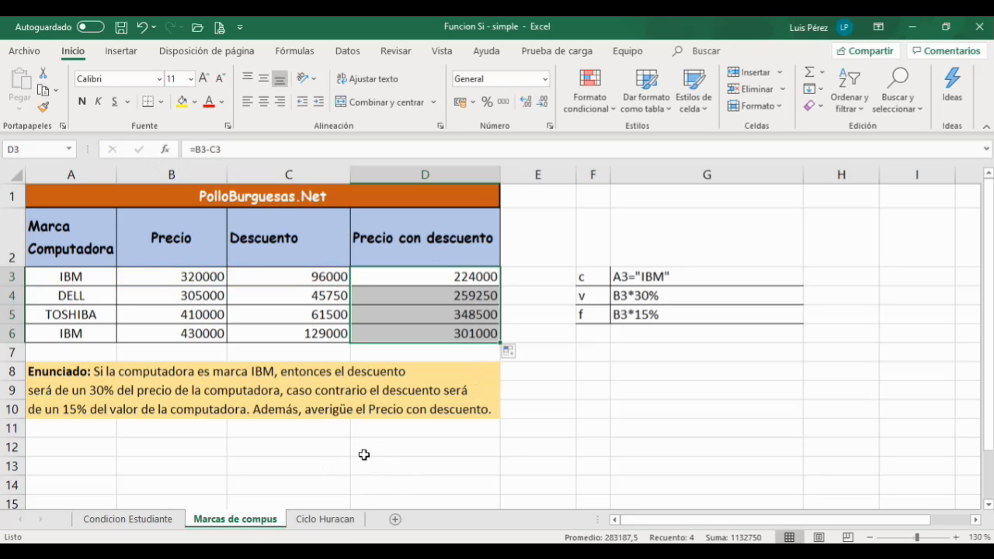
click(327, 522)
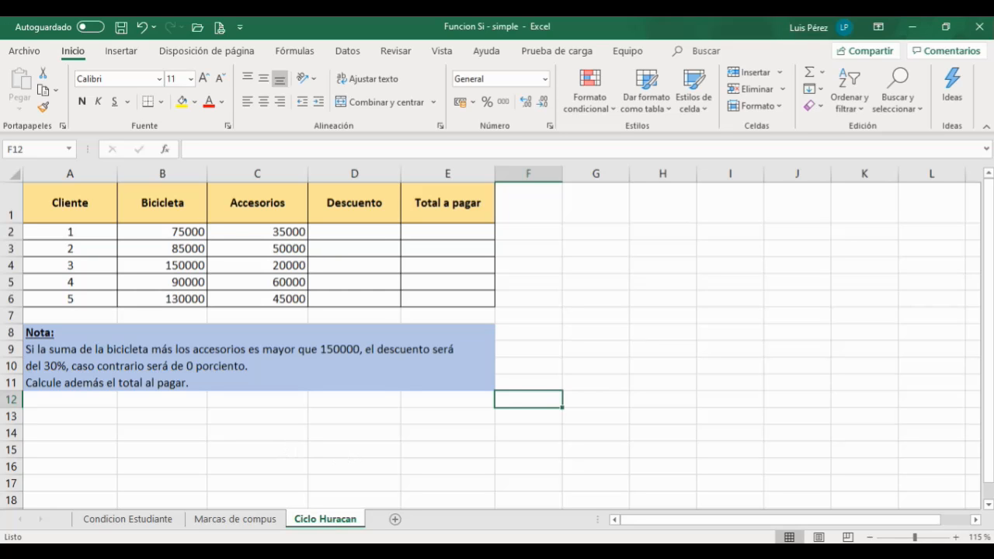
click(776, 554)
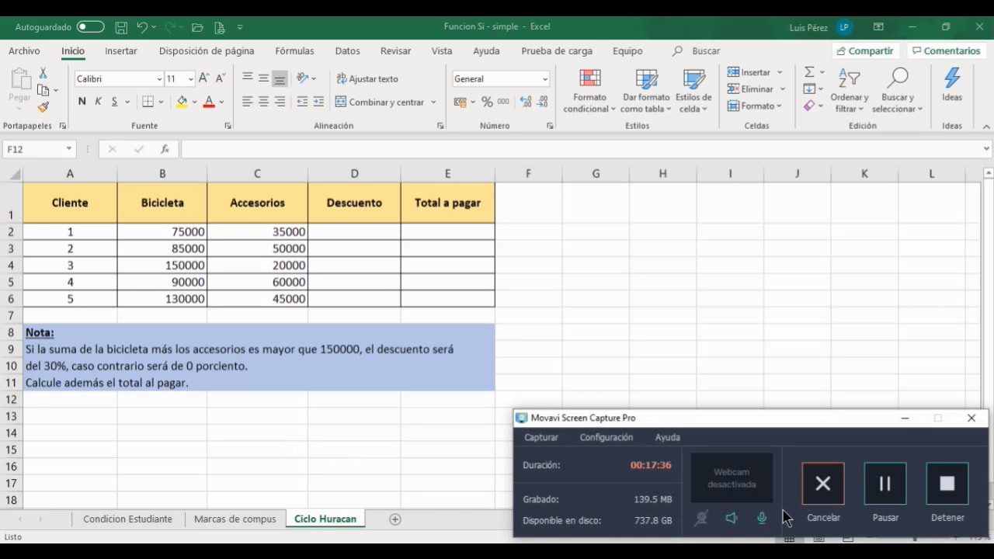
click(891, 490)
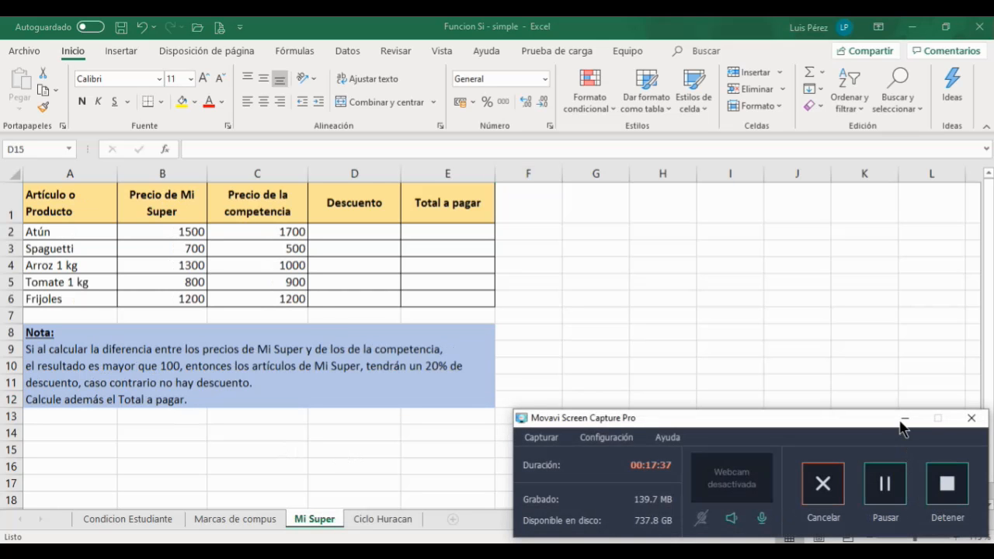
click(904, 418)
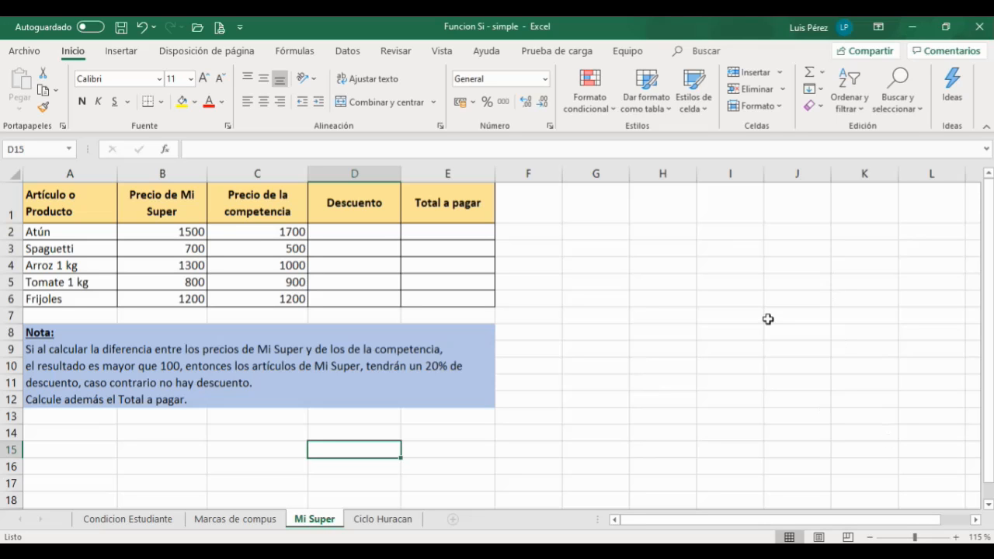
Step: Enter the labels C, V and F in cells G2, G3 and G4 of the Mi Super sheet
click(605, 231)
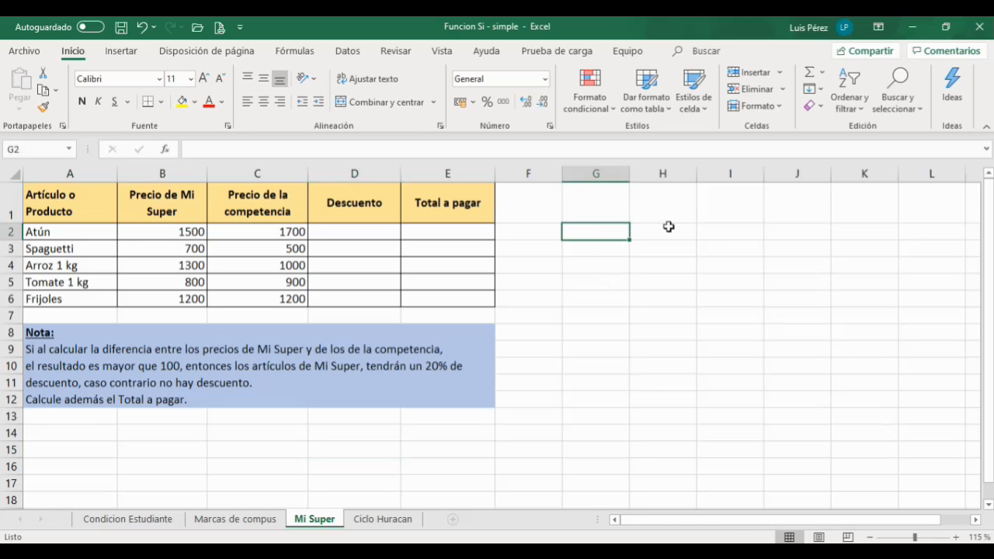
text(c)
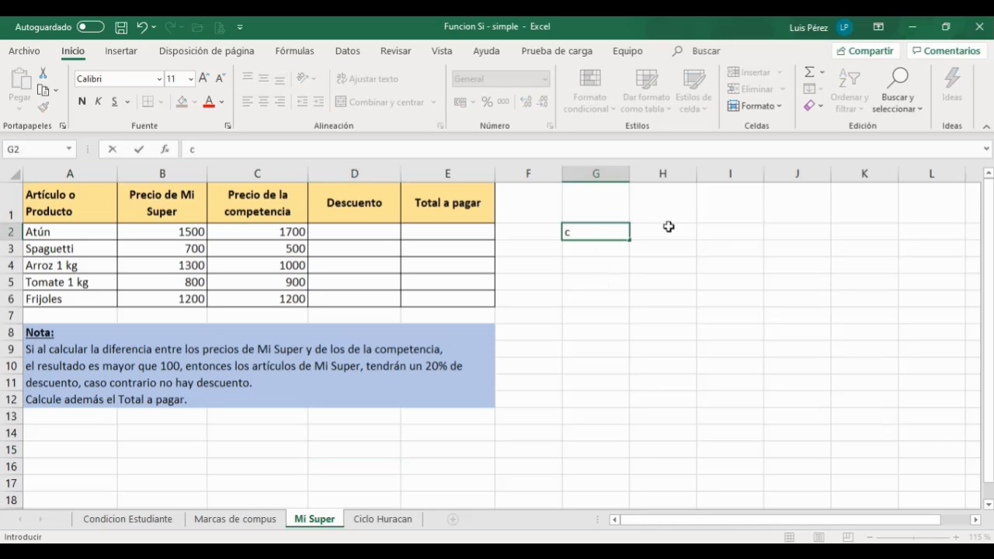
key(Return)
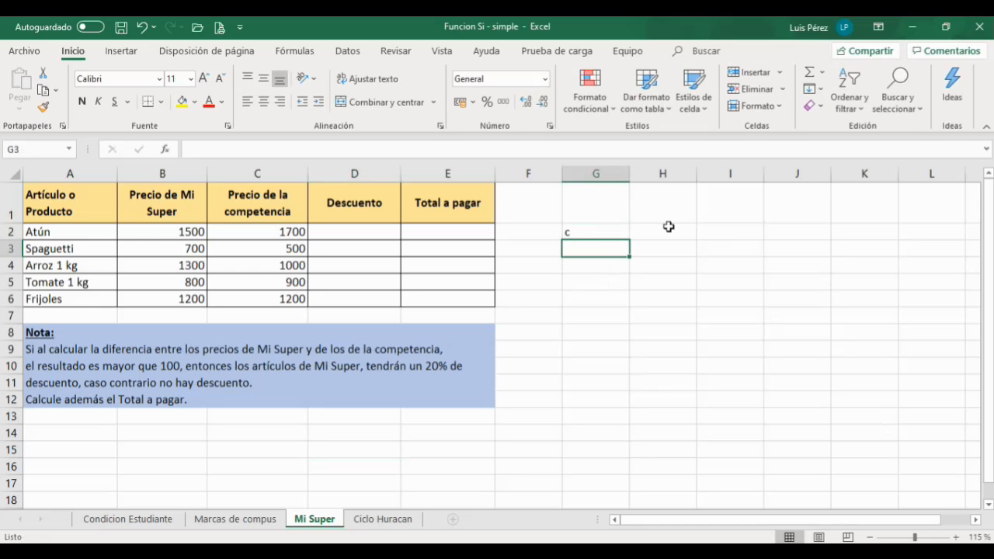
key(Up)
text(C)
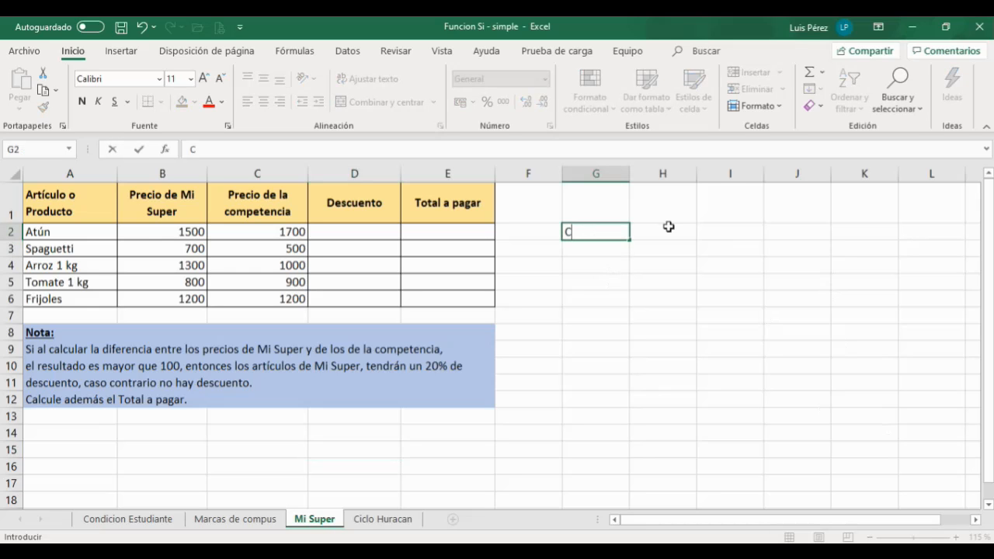
key(Return)
text(V)
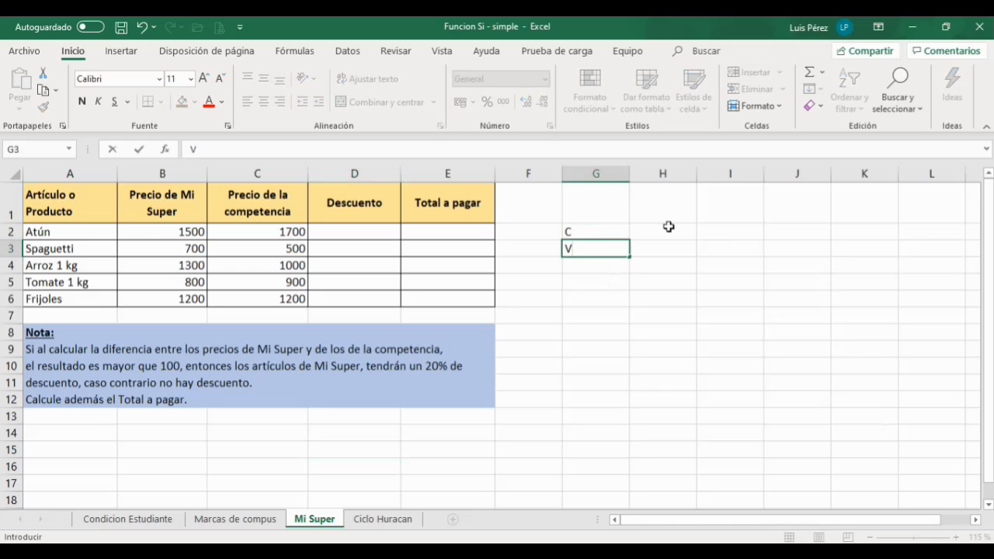
key(Return)
text(F)
click(738, 263)
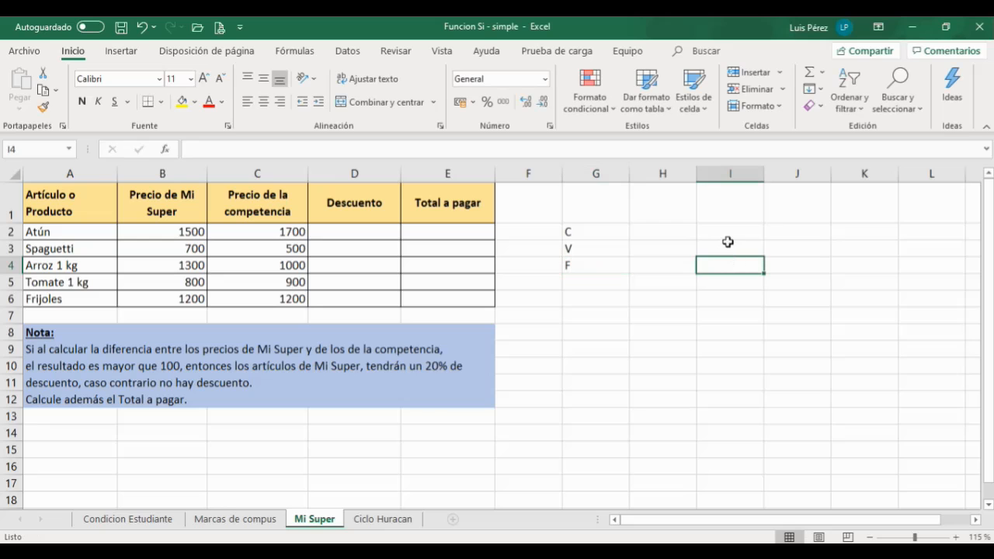
Step: Narrow column G and widen column H beside the labels
drag(629, 178, 593, 183)
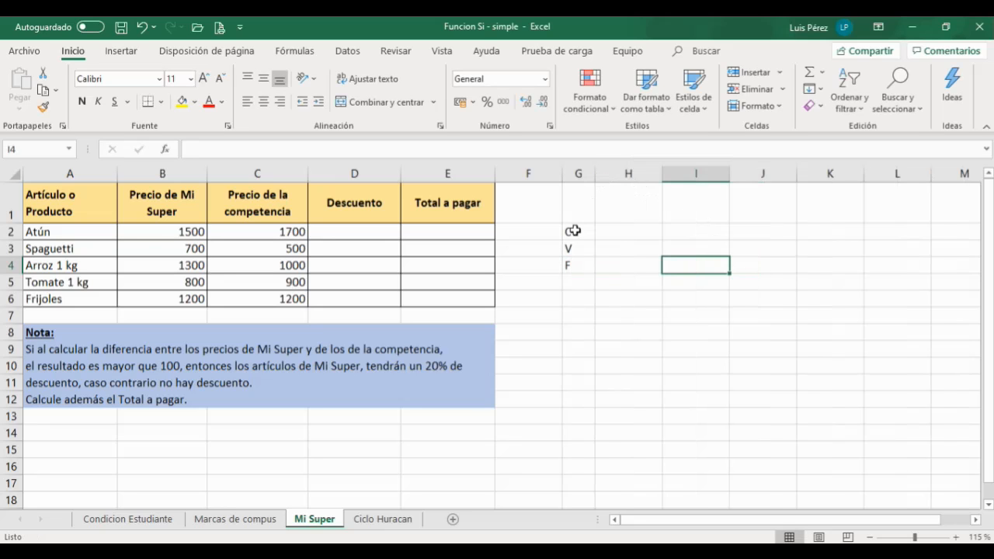
drag(572, 230, 631, 231)
drag(715, 261, 713, 249)
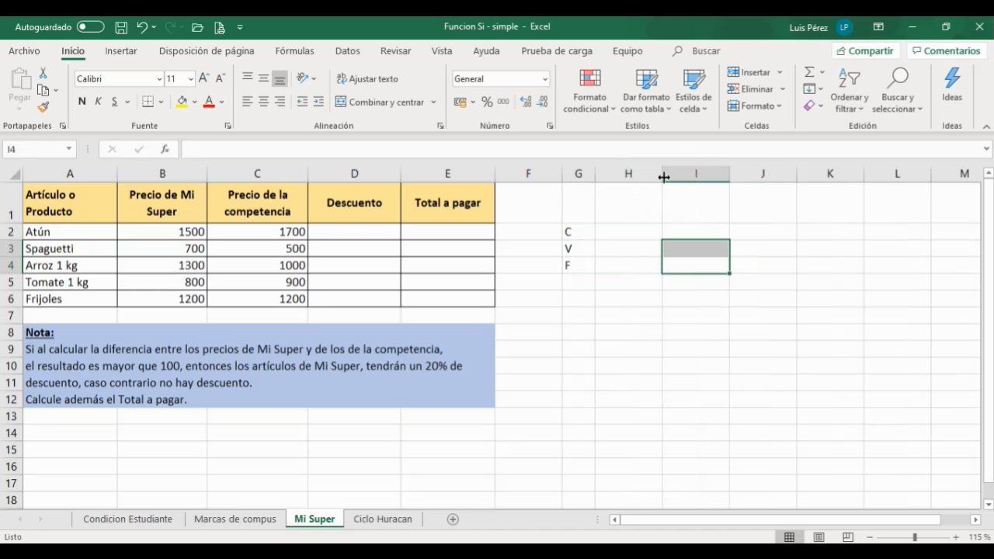
drag(662, 178, 765, 177)
click(640, 323)
Step: Center and bold the C, V, F labels in G2:G4
drag(573, 230, 575, 264)
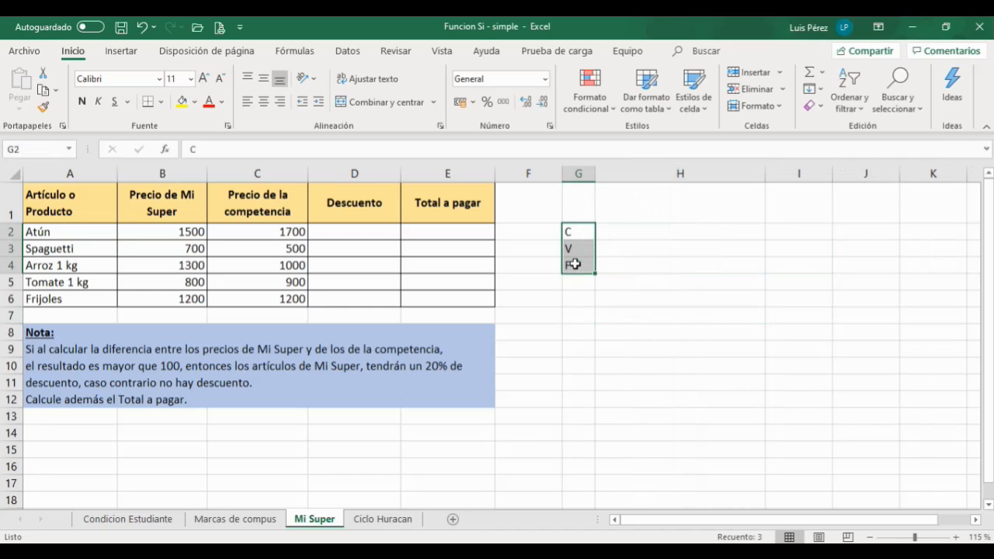
click(265, 100)
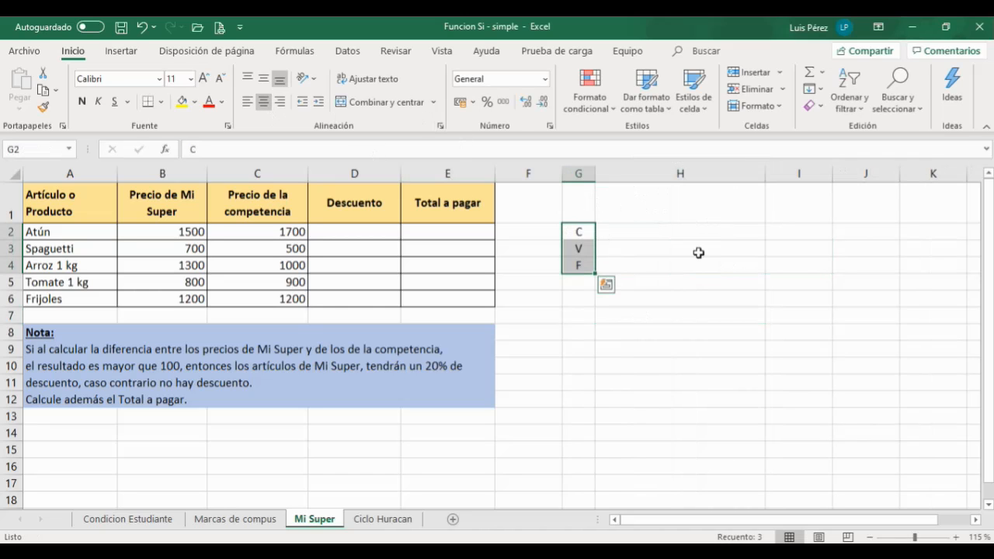
click(85, 102)
click(694, 302)
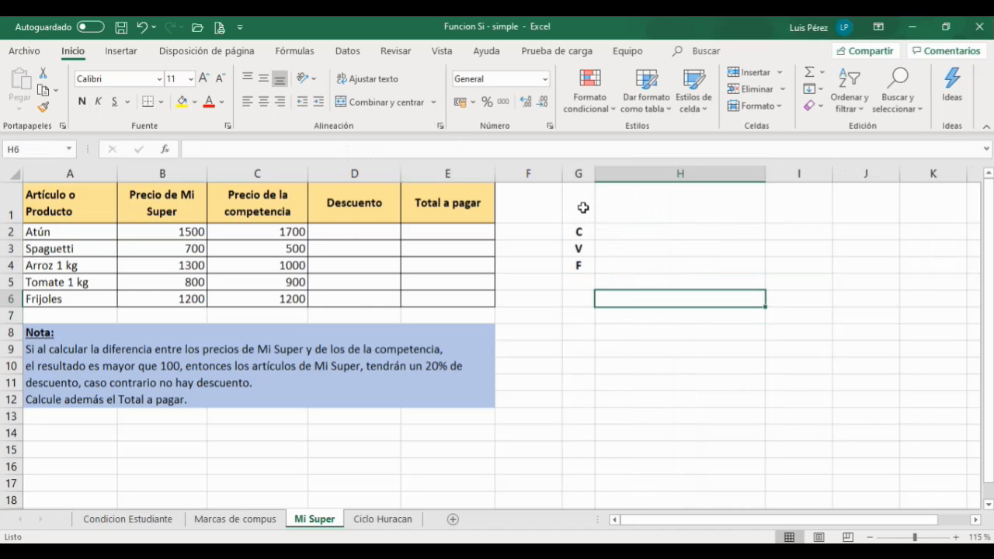
Step: Widen column H and add inner horizontal, bottom and inner vertical borders to the range G2:H4
drag(574, 232, 703, 266)
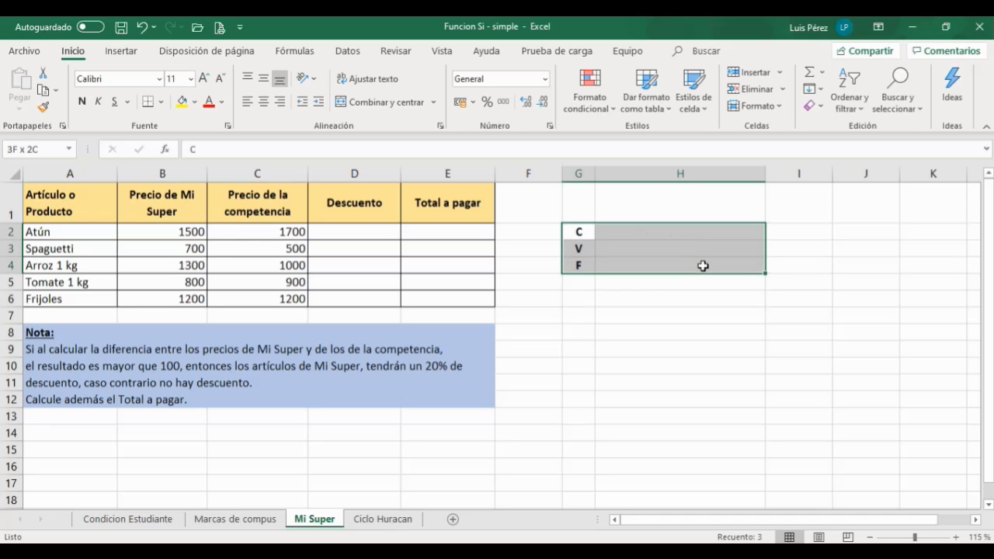
click(736, 299)
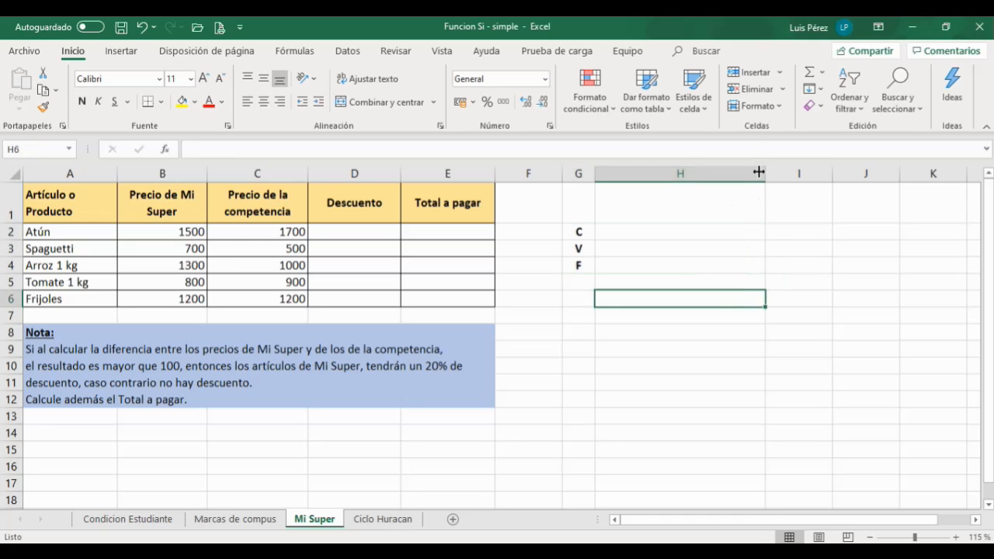
drag(766, 169, 781, 170)
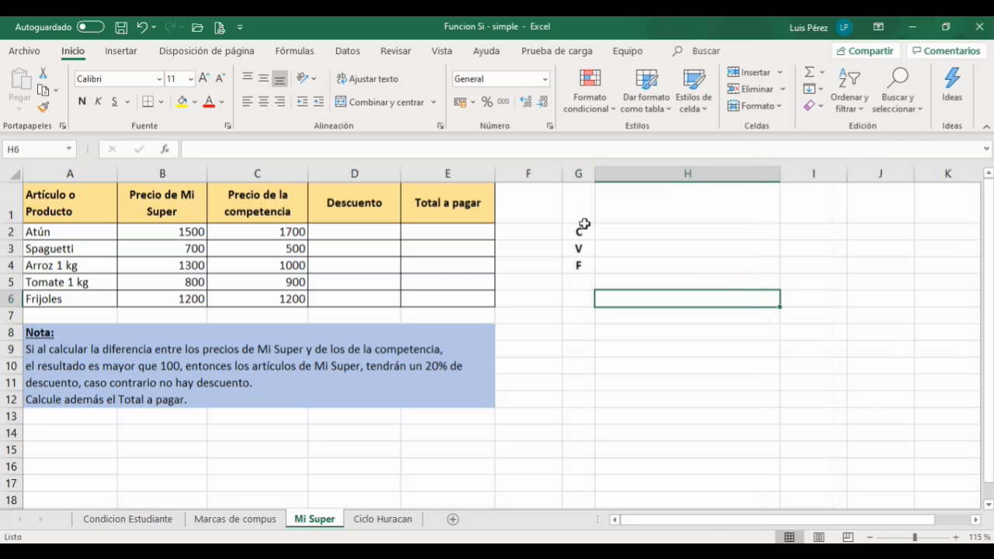
drag(578, 229, 721, 266)
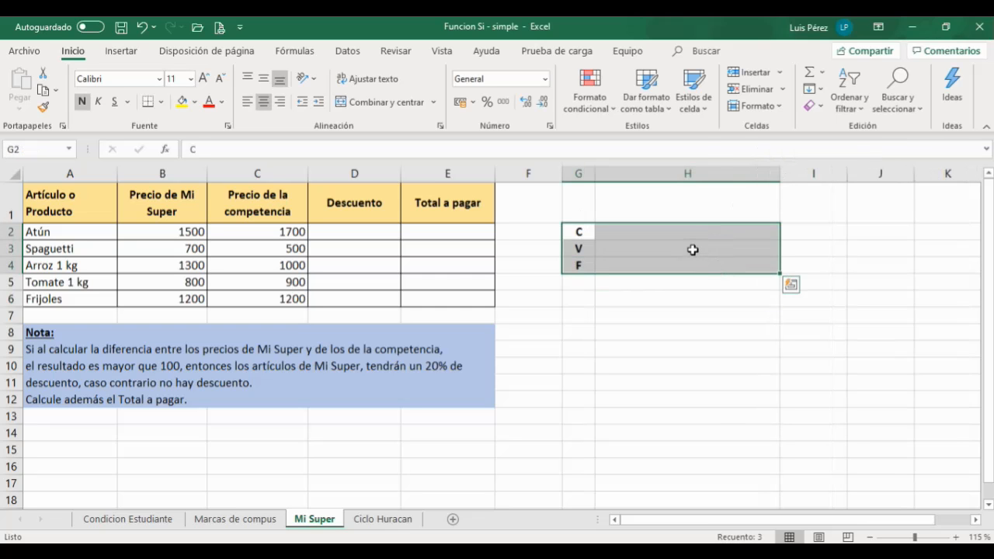
right_click(692, 250)
click(732, 469)
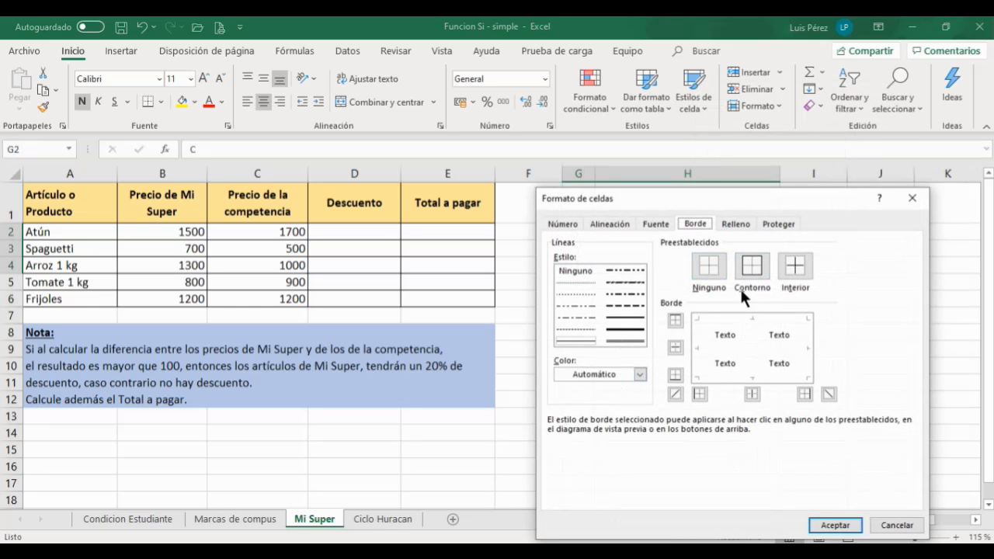
click(675, 348)
click(674, 376)
click(751, 328)
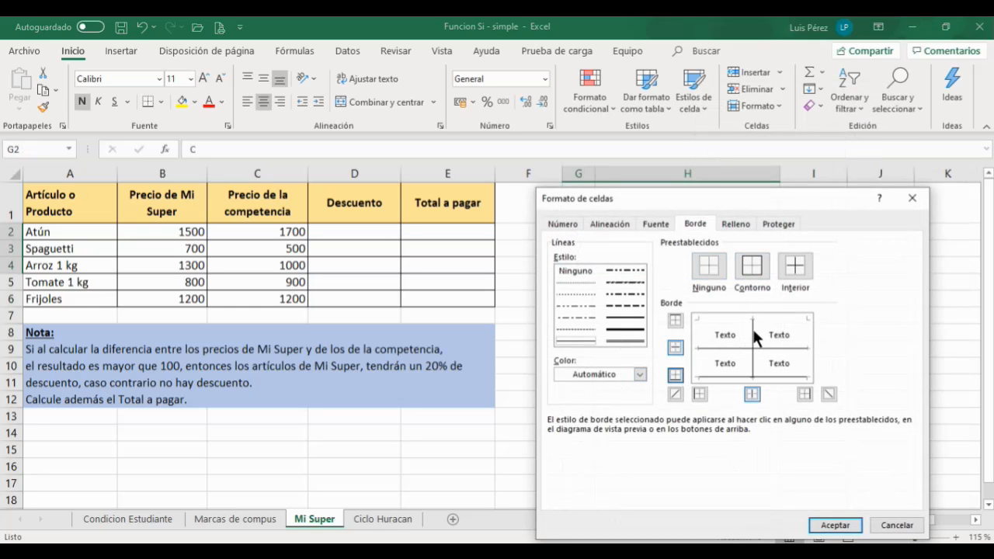
click(834, 525)
Step: Widen column H slightly more
click(726, 416)
click(617, 233)
drag(783, 172, 813, 173)
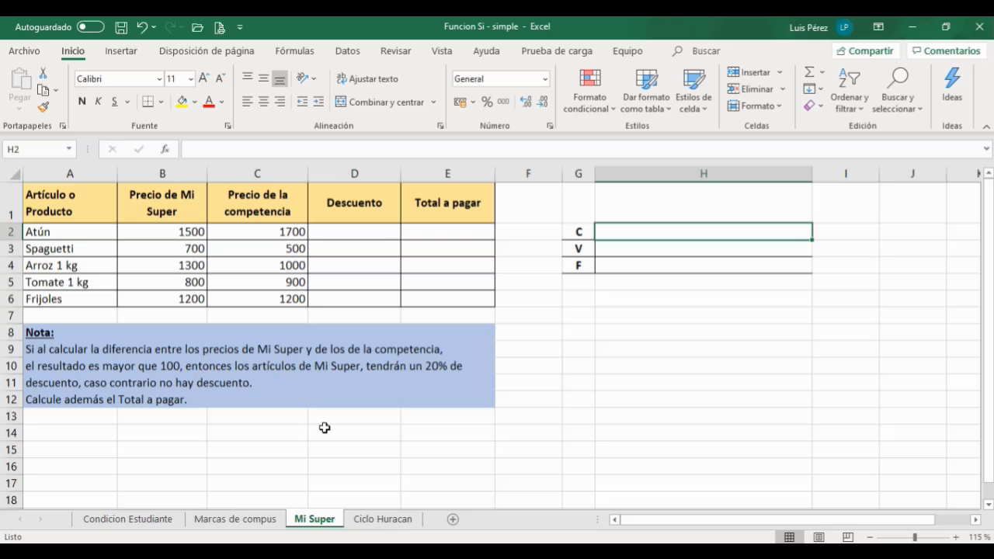
Step: Examine the Mi Super and competitor prices for the first products in columns B and C
click(186, 229)
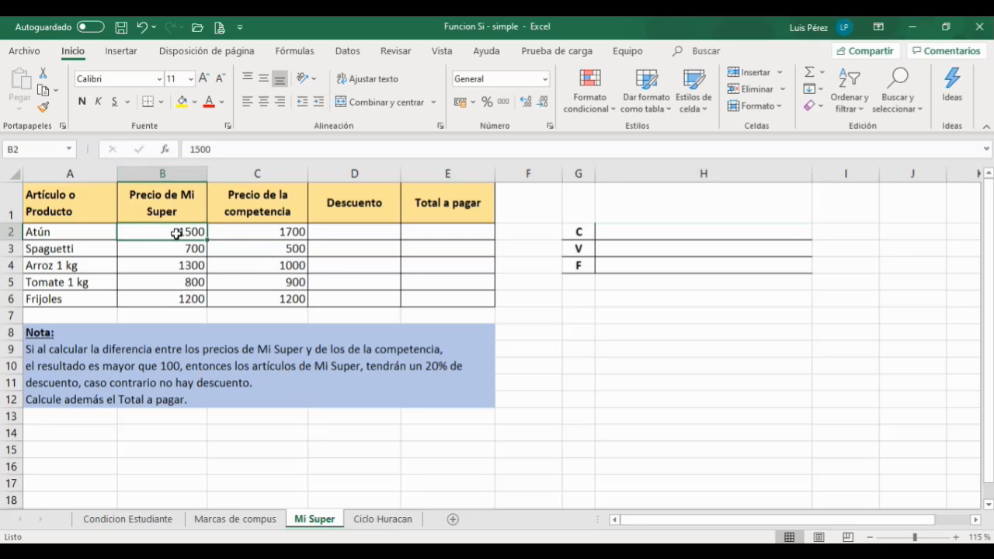
click(261, 232)
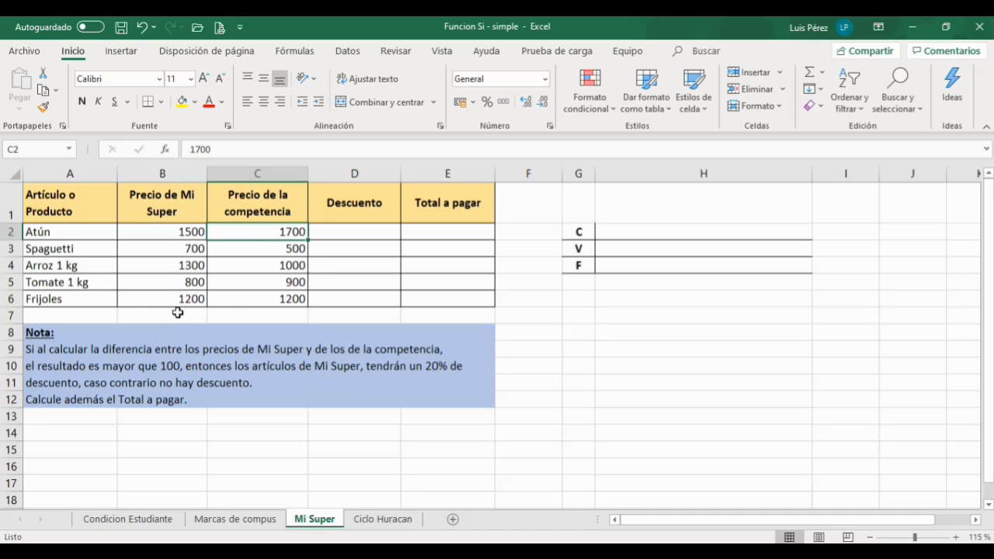
click(187, 234)
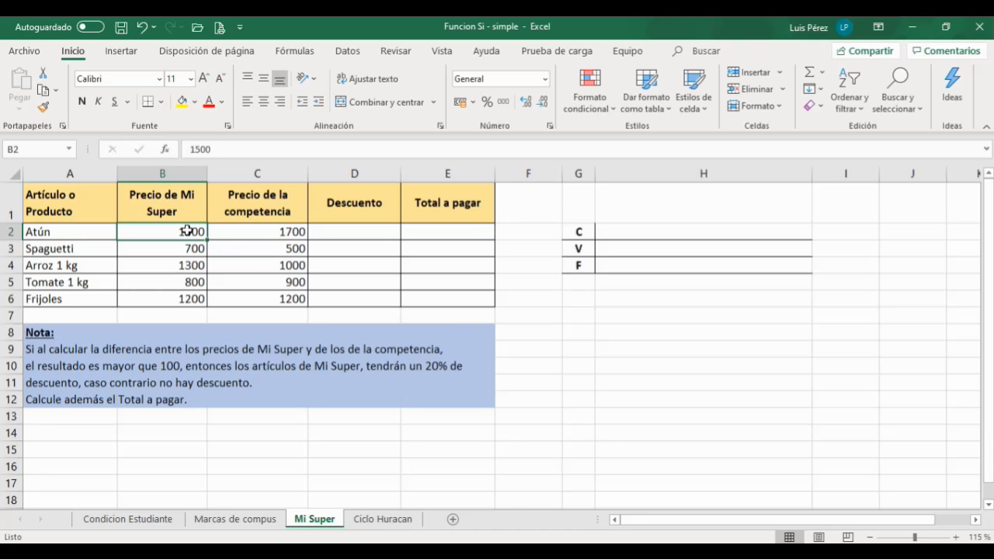
click(248, 232)
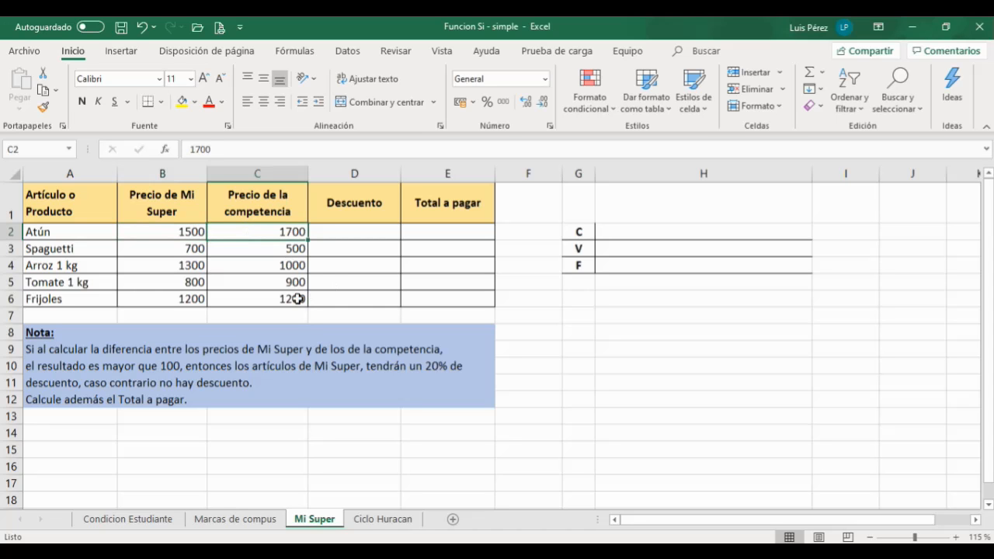
click(174, 233)
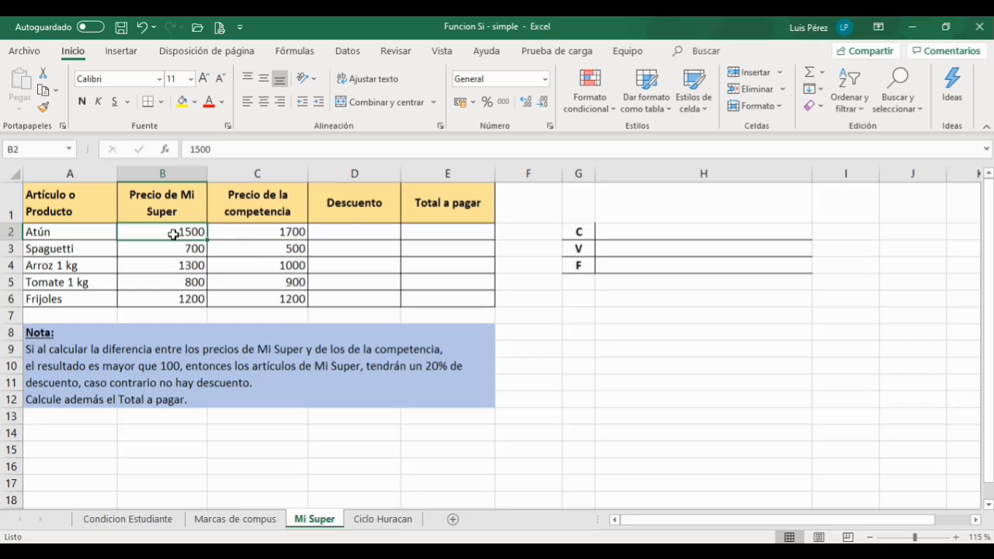
click(345, 232)
click(187, 232)
click(278, 233)
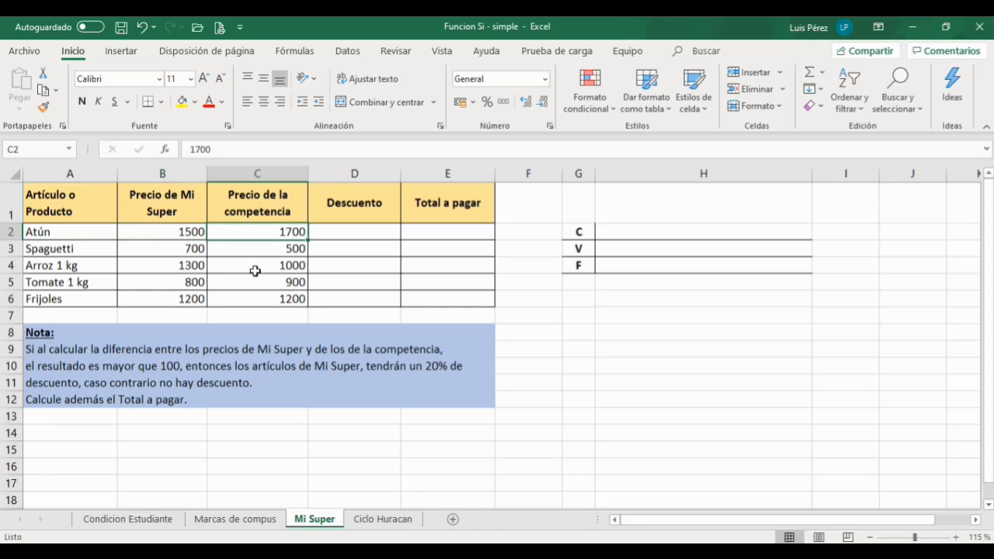
click(192, 250)
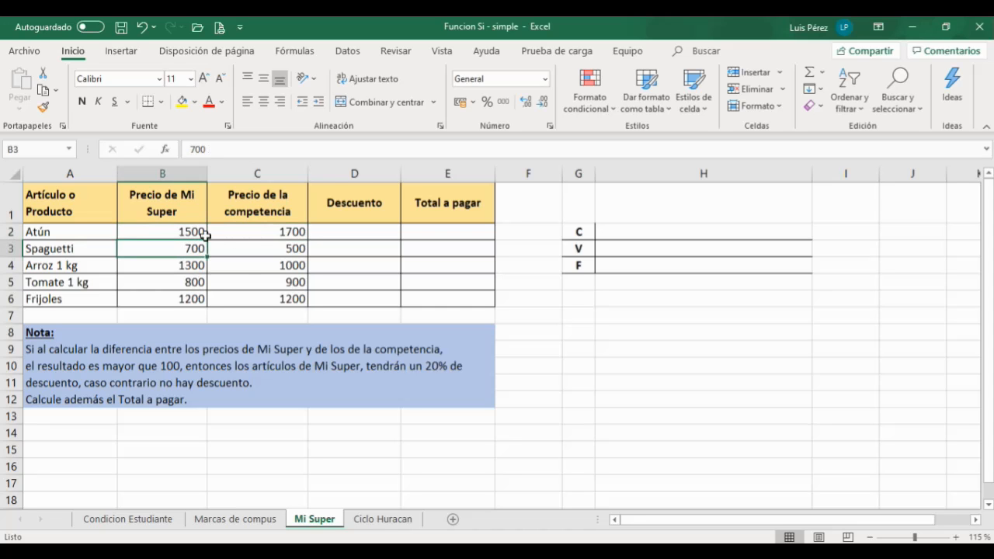
click(295, 250)
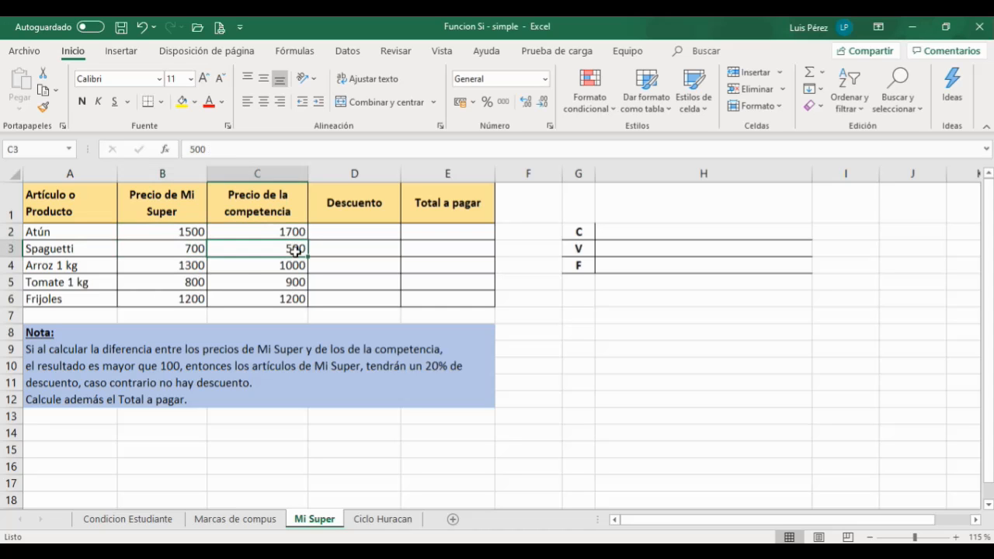
Step: Examine the Mi Super and competitor prices for the remaining products in columns B and C
click(186, 272)
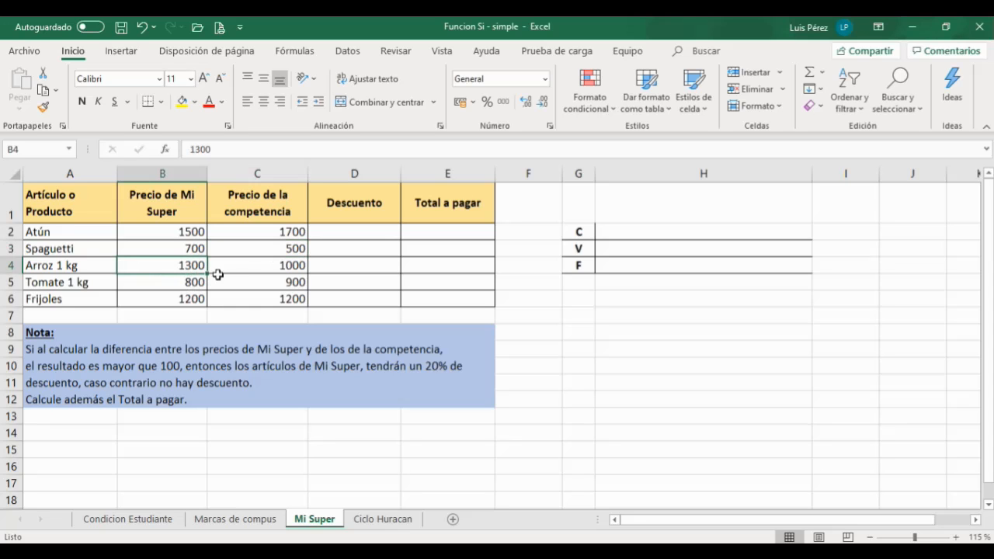
click(289, 267)
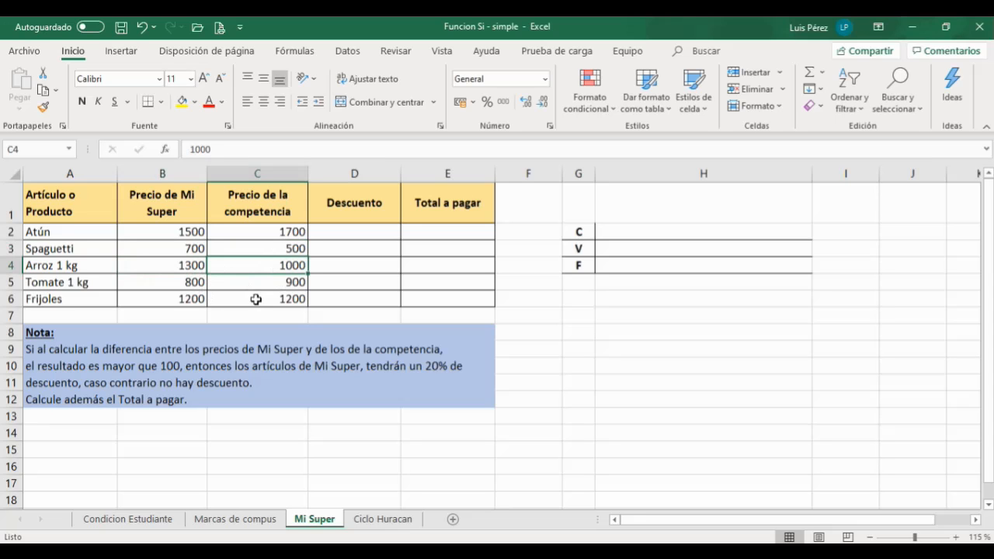
click(186, 283)
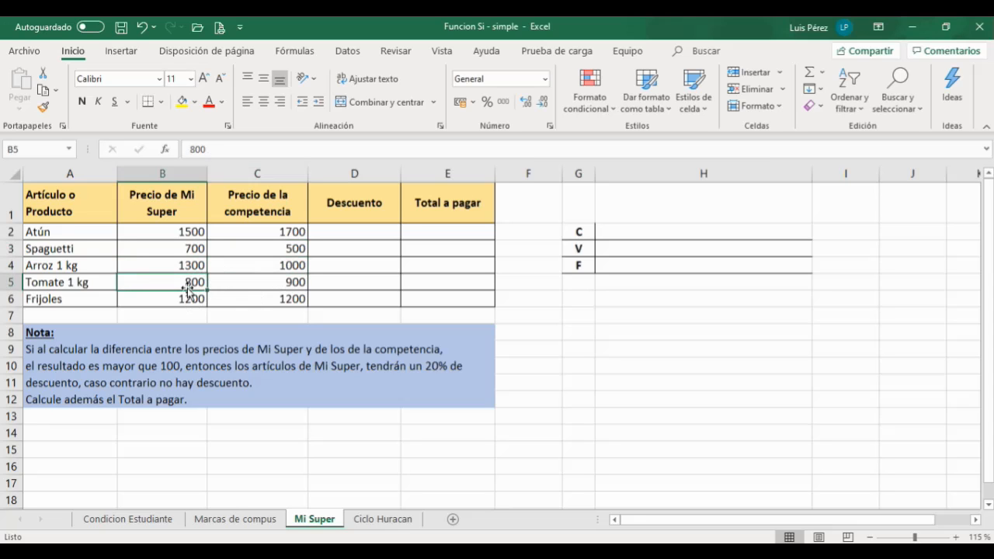
click(284, 282)
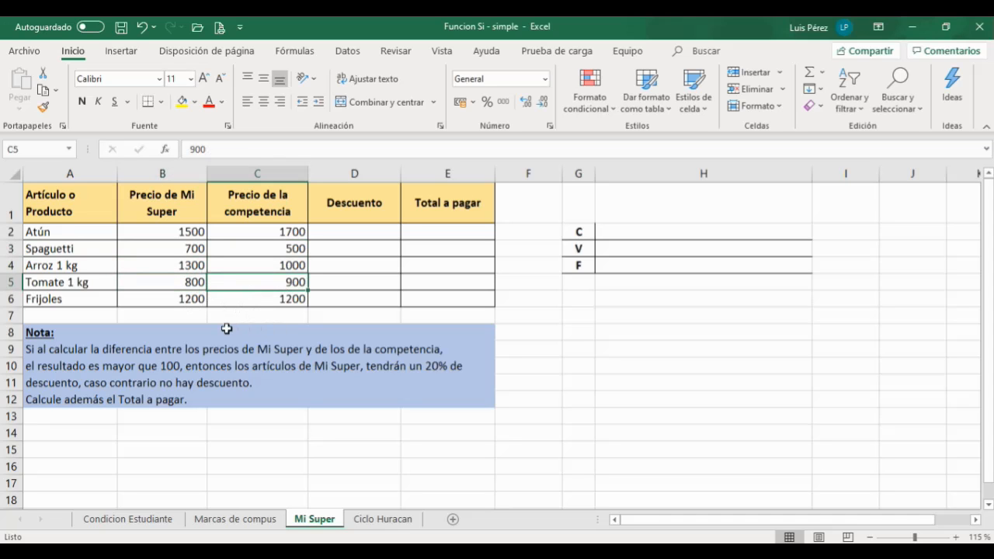
click(192, 285)
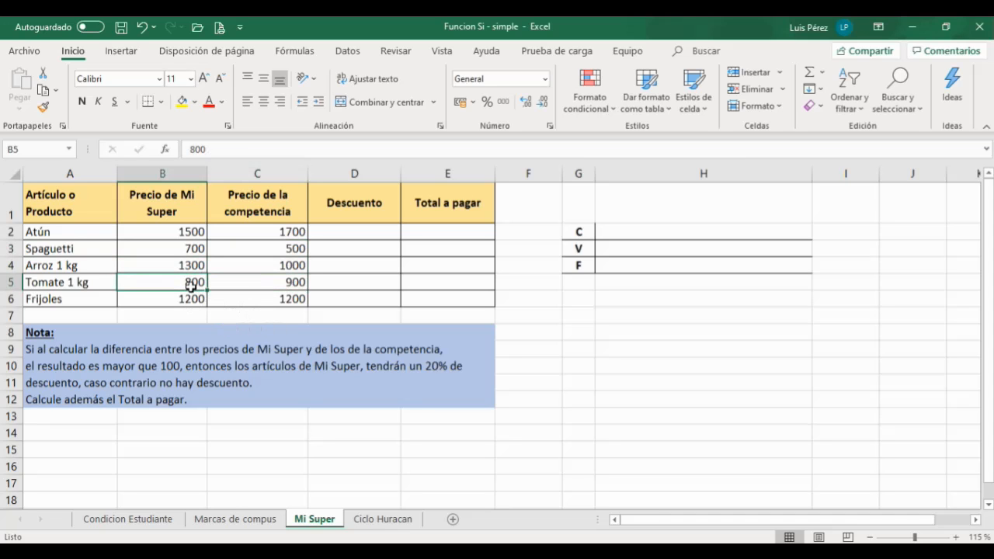
click(189, 301)
click(239, 305)
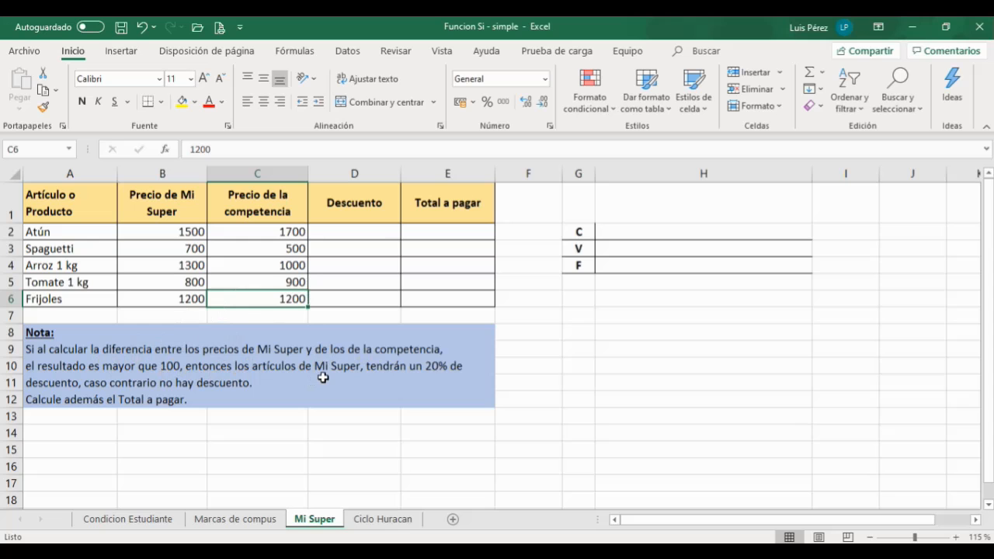
click(182, 232)
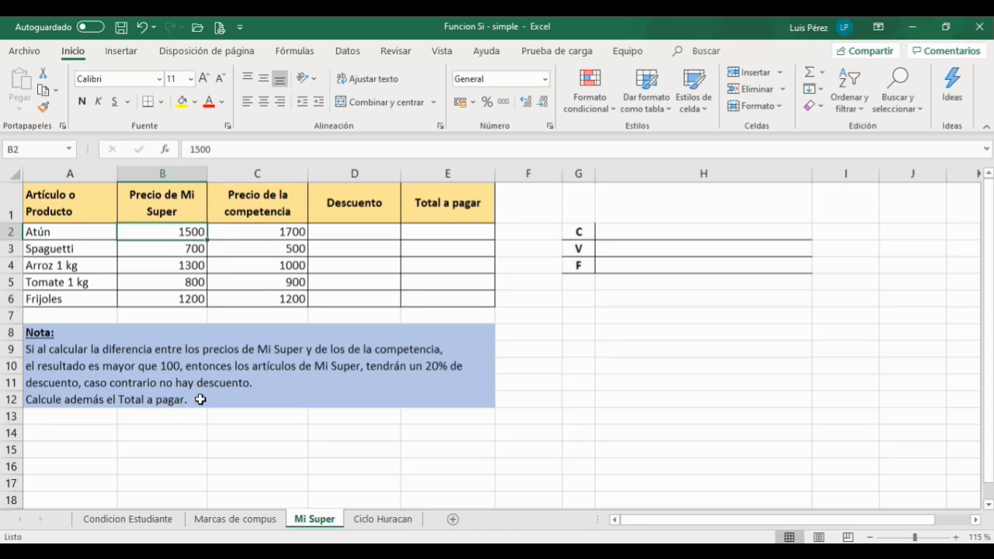
Step: Switch to the PDF and review the diagram of the condition's parts: cell, equivalence and number
click(668, 232)
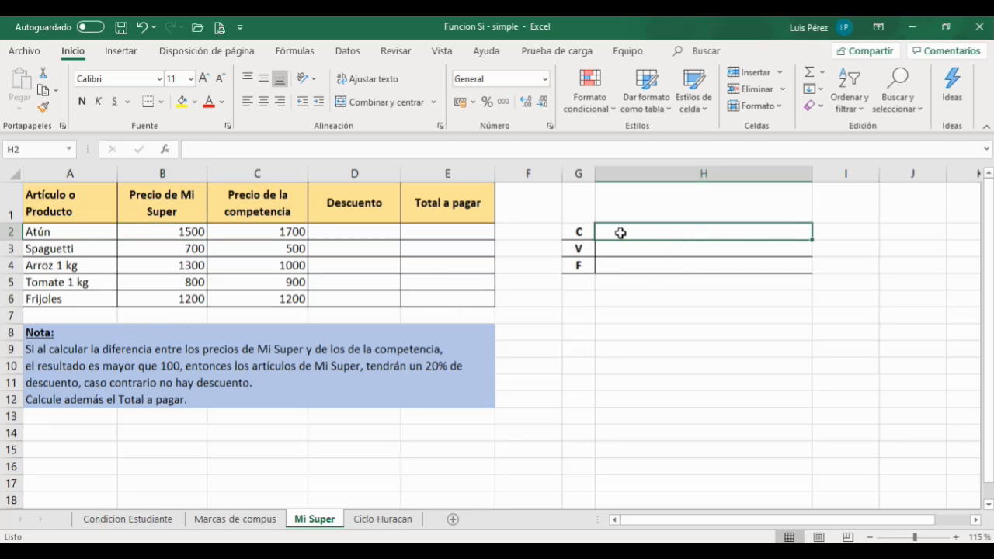
key(alt+Tab)
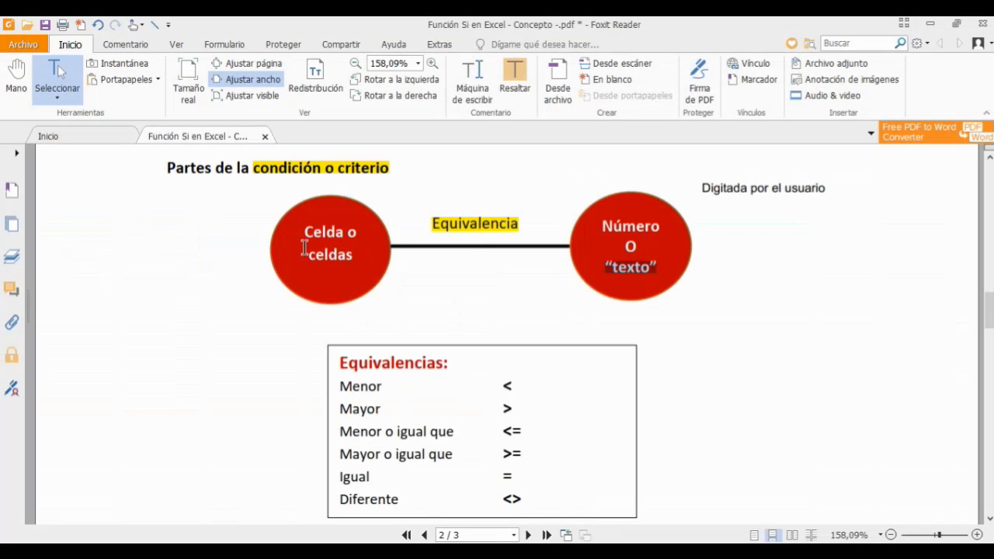
click(313, 254)
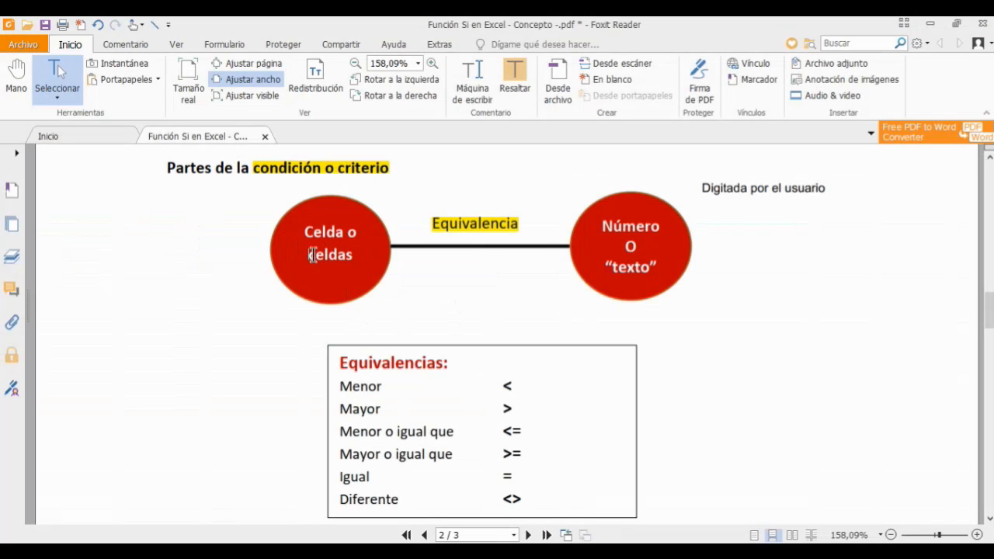
drag(307, 255, 354, 258)
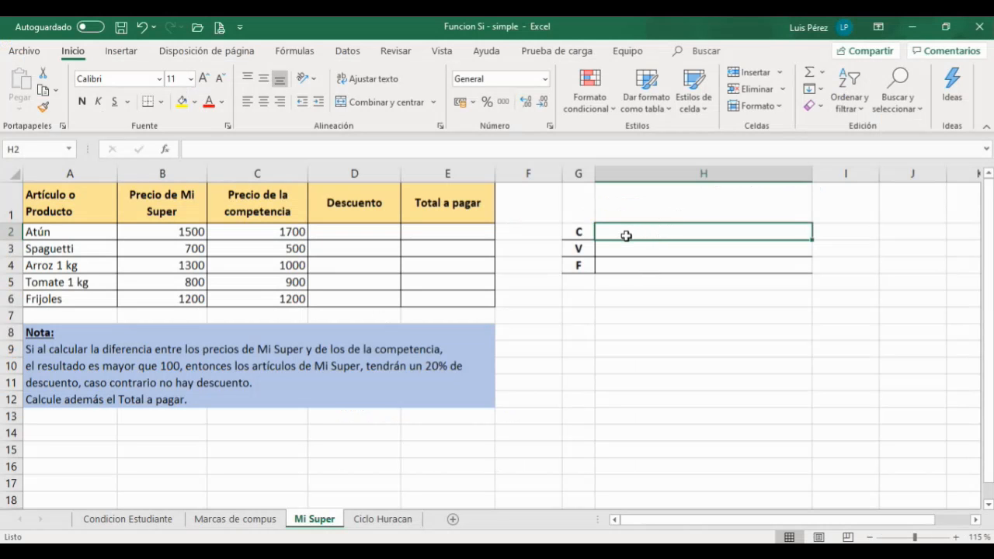
Step: Widen column H slightly and enter the condition B2-C2>100 in H2 next to C
drag(812, 174, 820, 173)
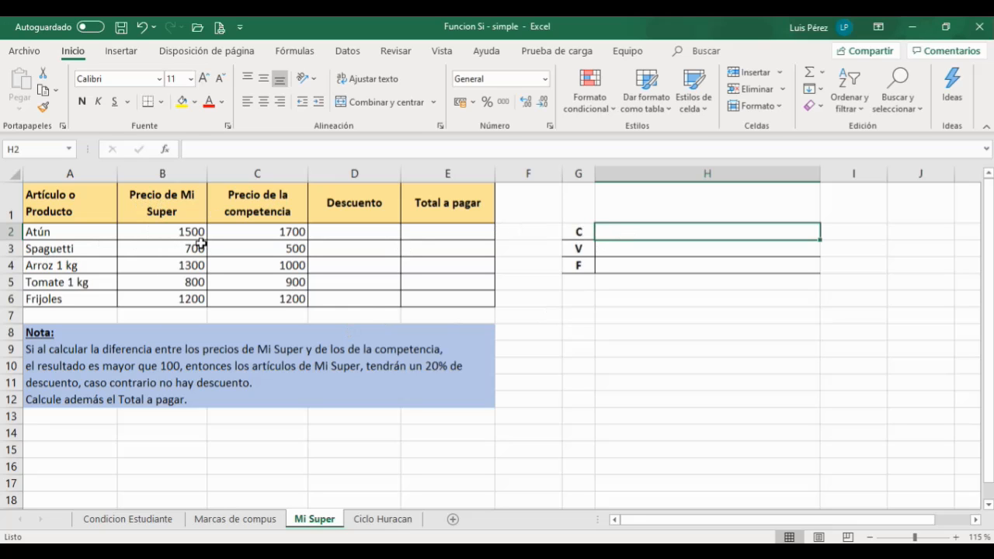
click(164, 233)
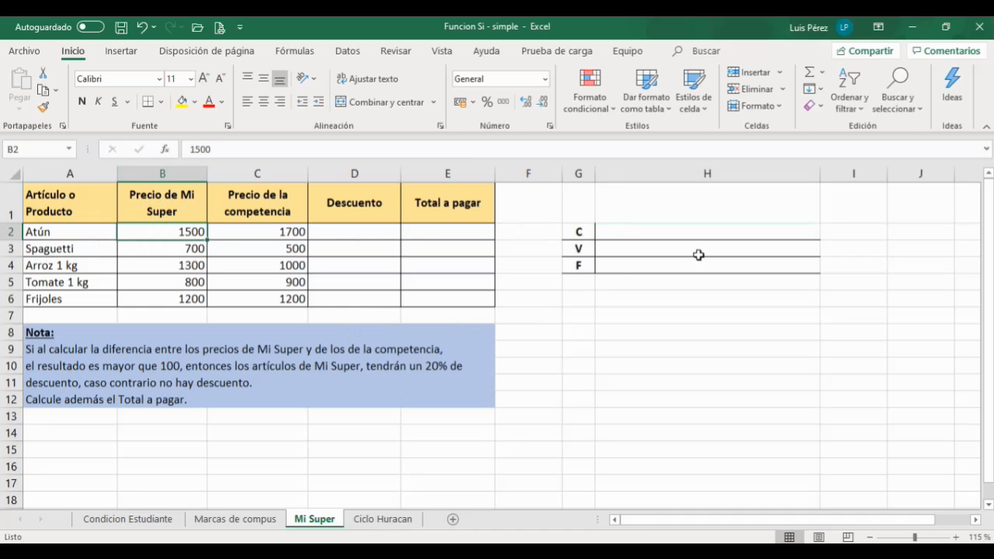
click(622, 236)
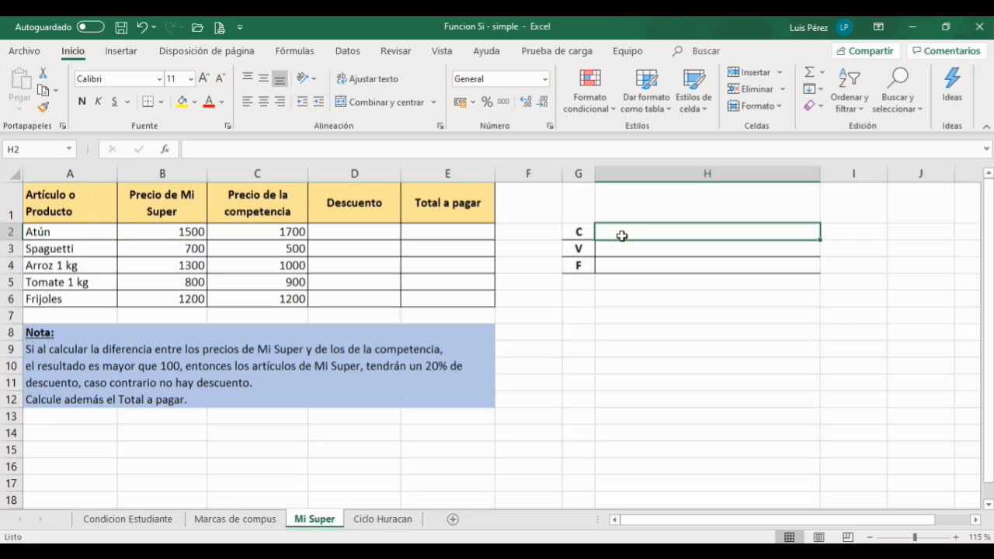
text(B2)
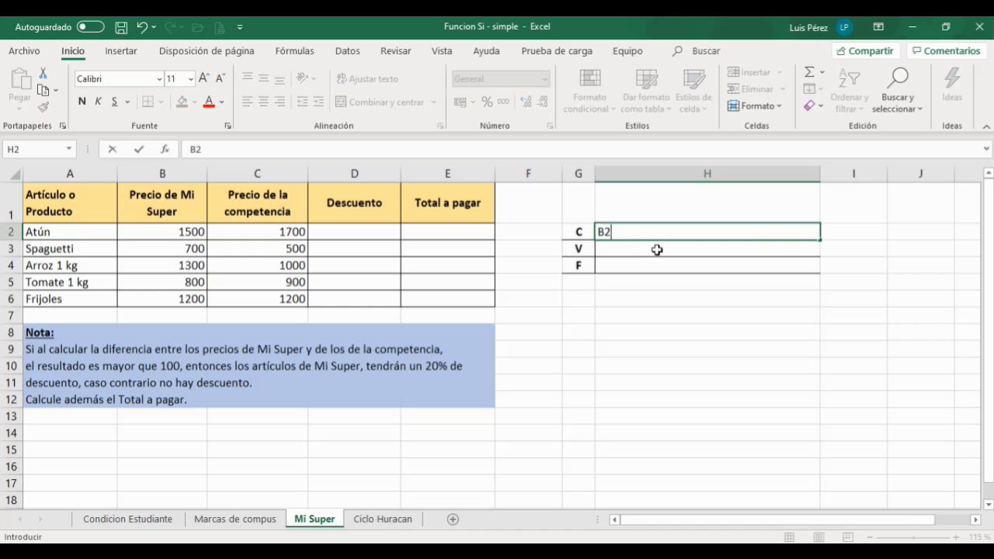
text(-C2)
drag(629, 231, 598, 233)
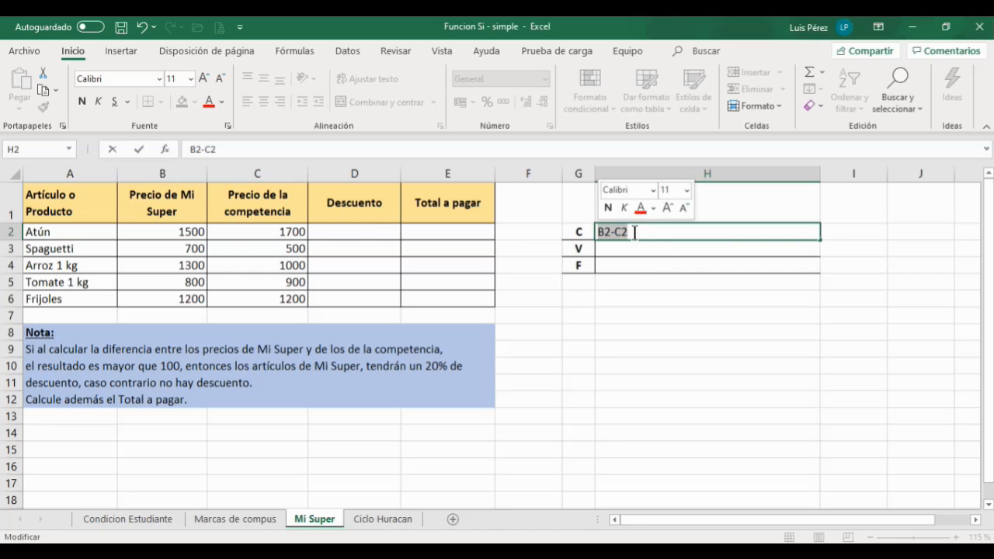
click(636, 232)
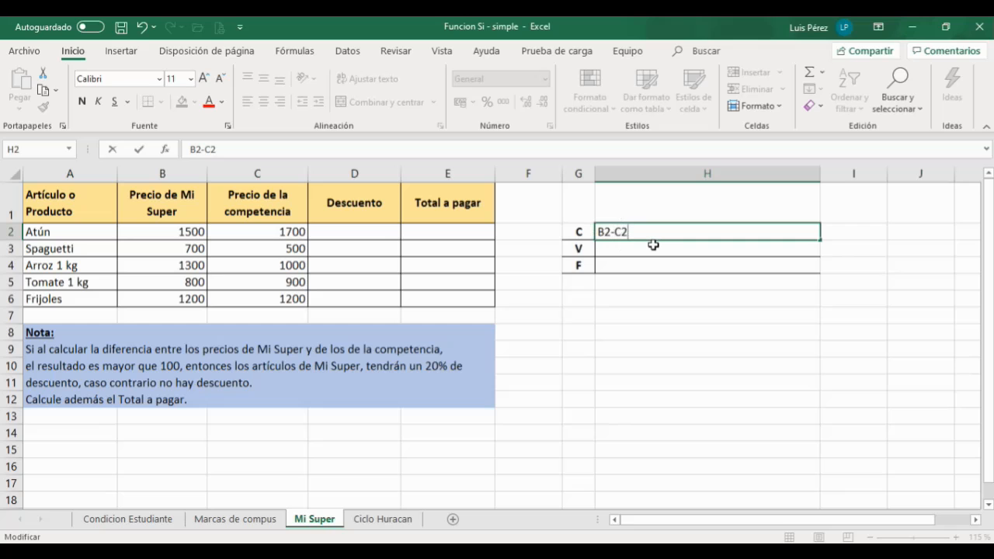
text(>100)
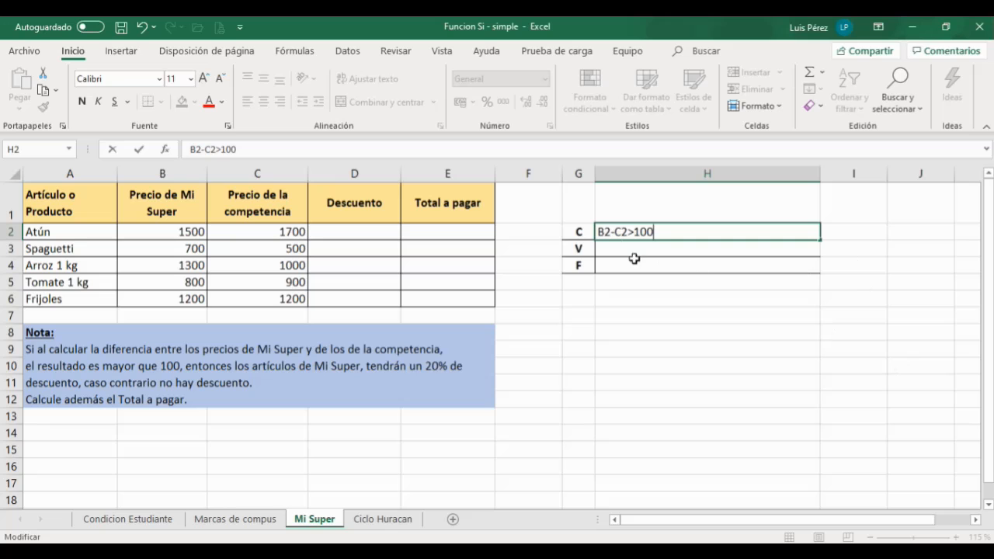
Step: Highlight the parts of the H2 condition and compare them with the condition diagram in the PDF
drag(598, 232, 625, 231)
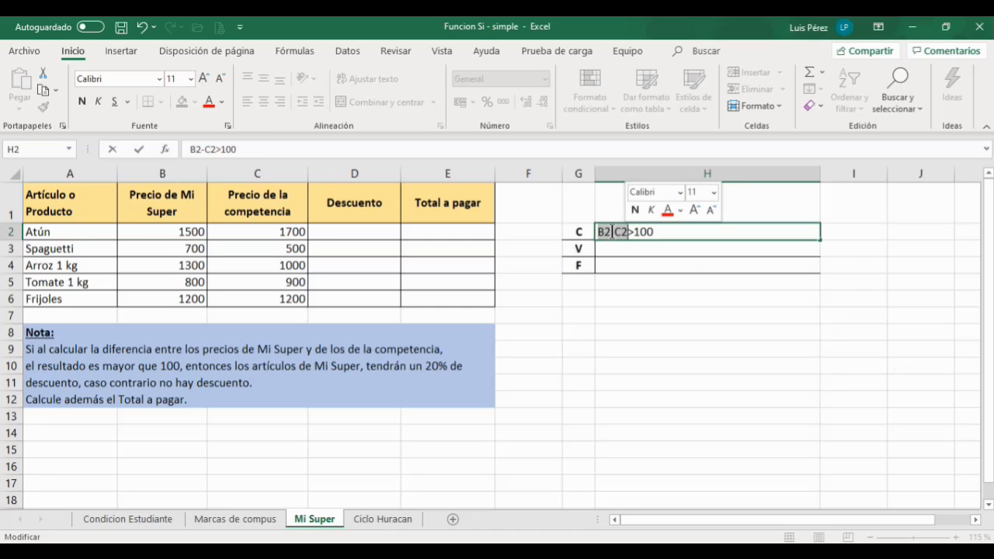
click(614, 232)
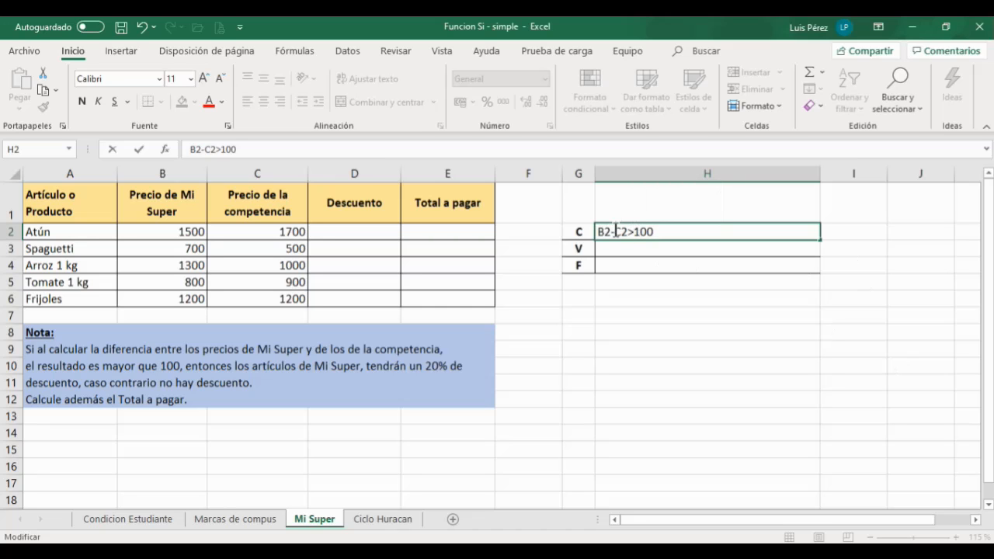
drag(598, 232, 626, 232)
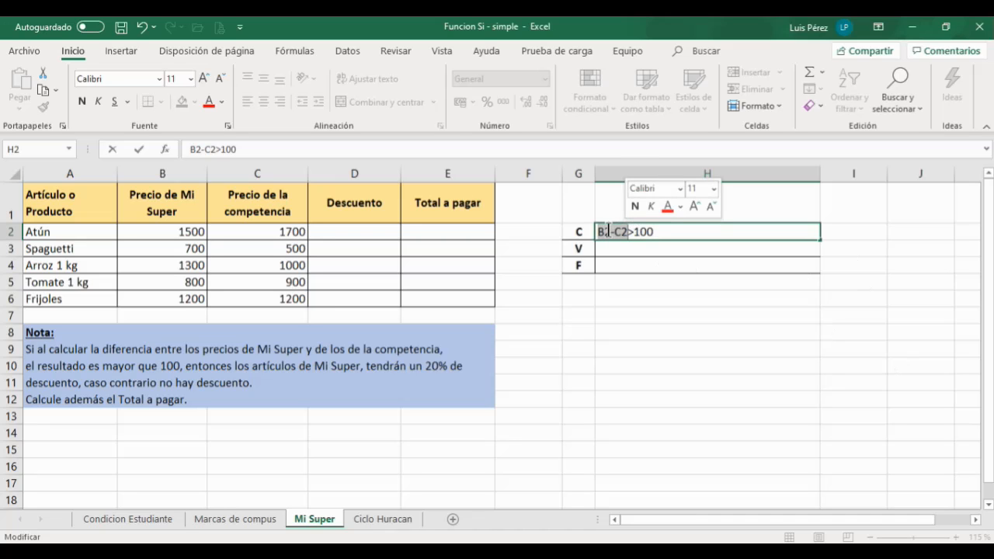
click(598, 231)
drag(598, 232, 627, 232)
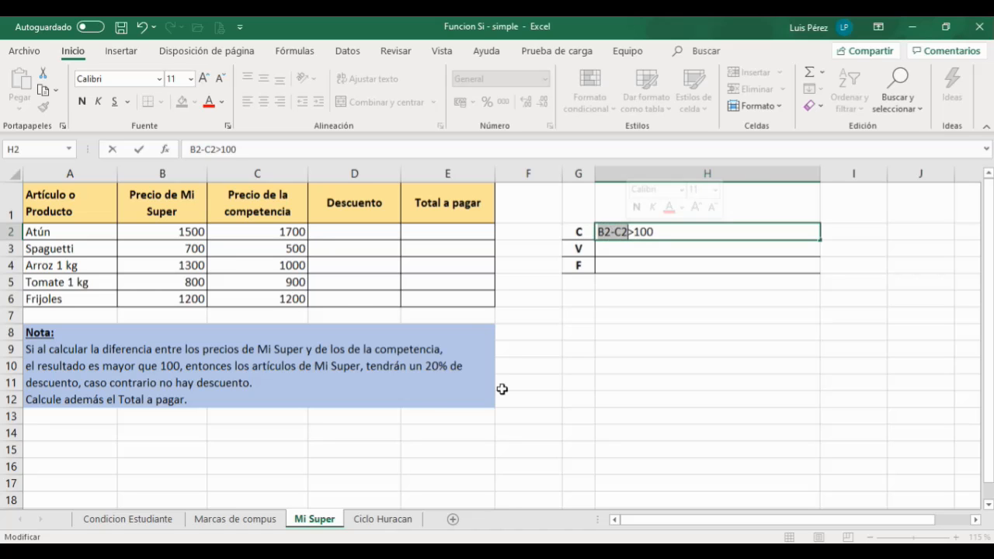
click(397, 551)
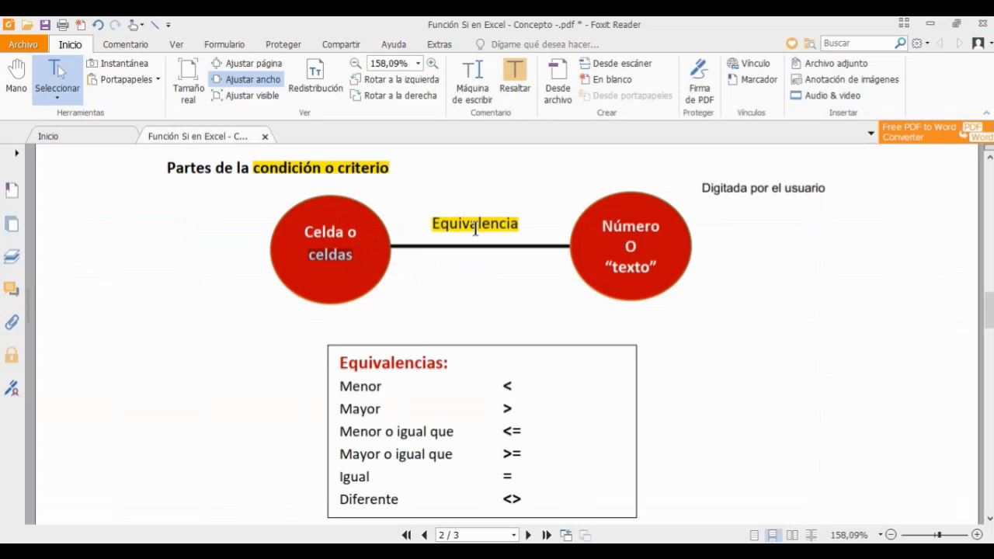
key(alt+Tab)
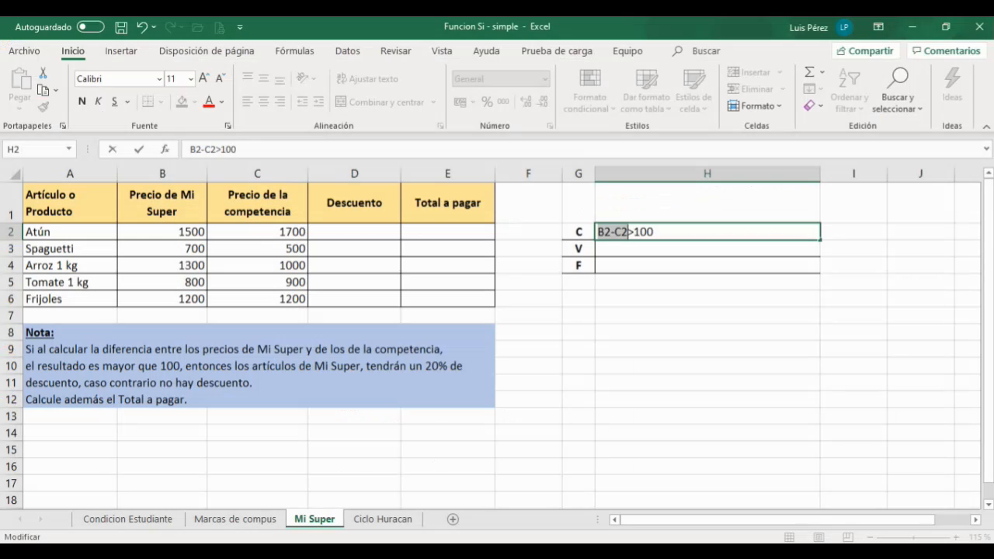
click(634, 232)
drag(634, 231, 628, 232)
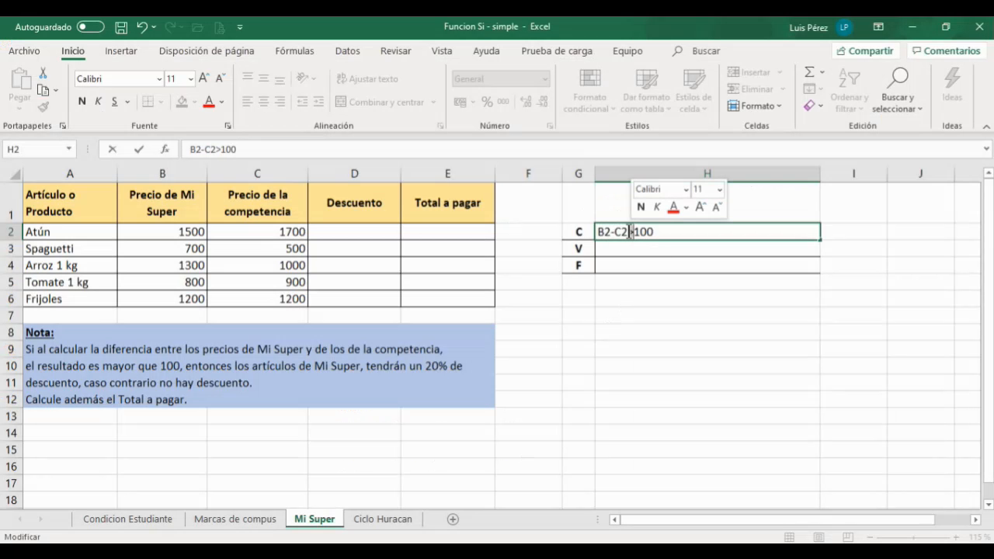
click(631, 231)
drag(632, 231, 633, 231)
click(634, 231)
key(alt+Tab)
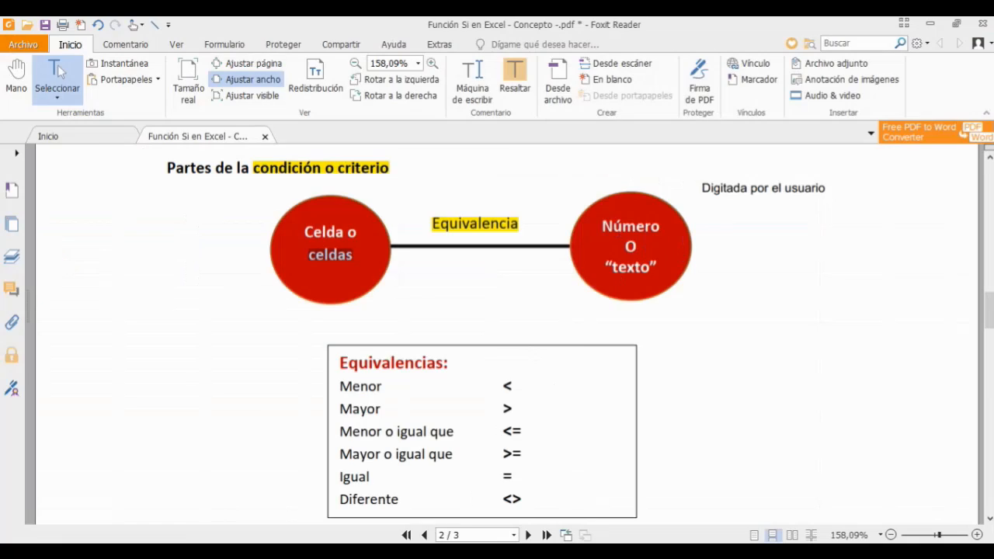
key(alt+Tab)
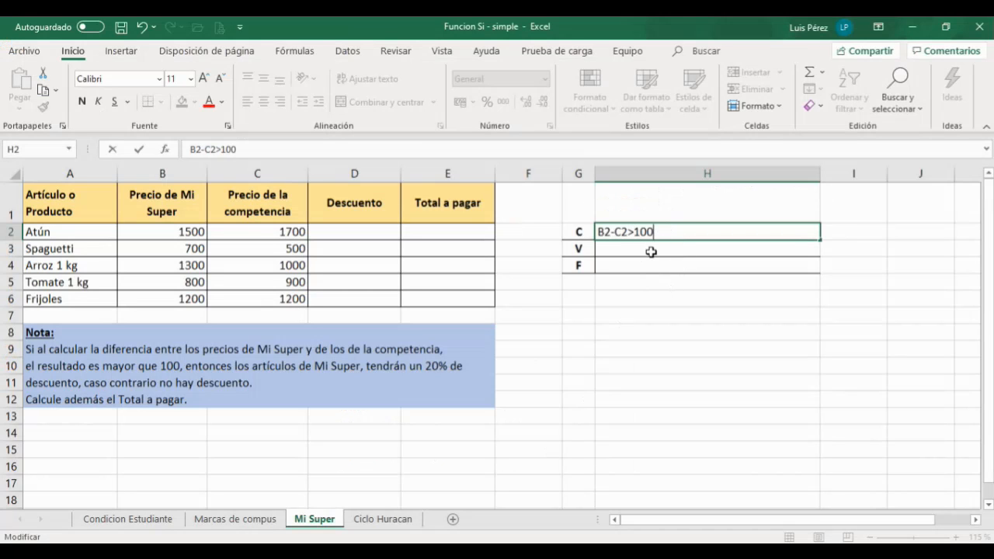
Step: Try enclosing B2-C2 in parentheses within the H2 condition, then remove the parentheses again
key(Home)
text(()
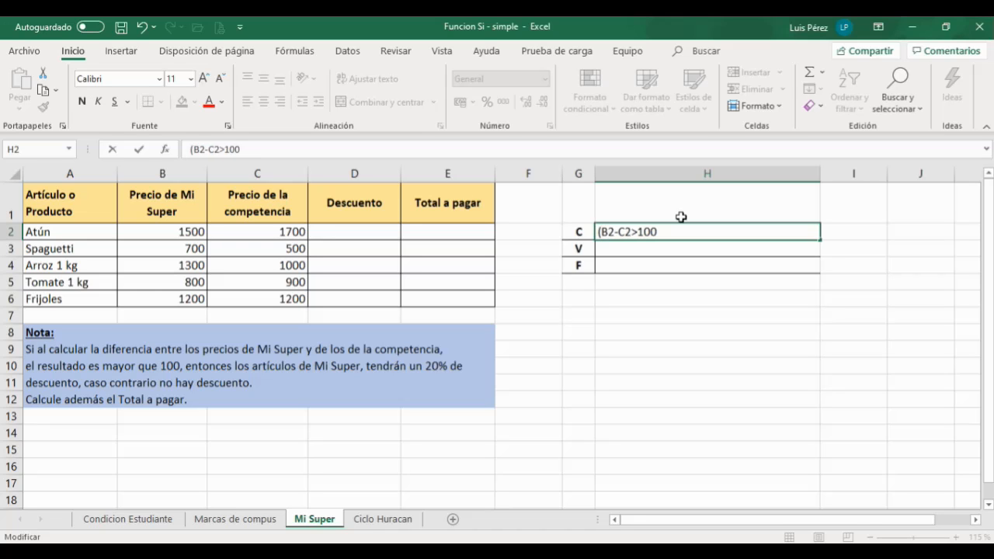
key(Right)
key(Right)
key(Right)
text())
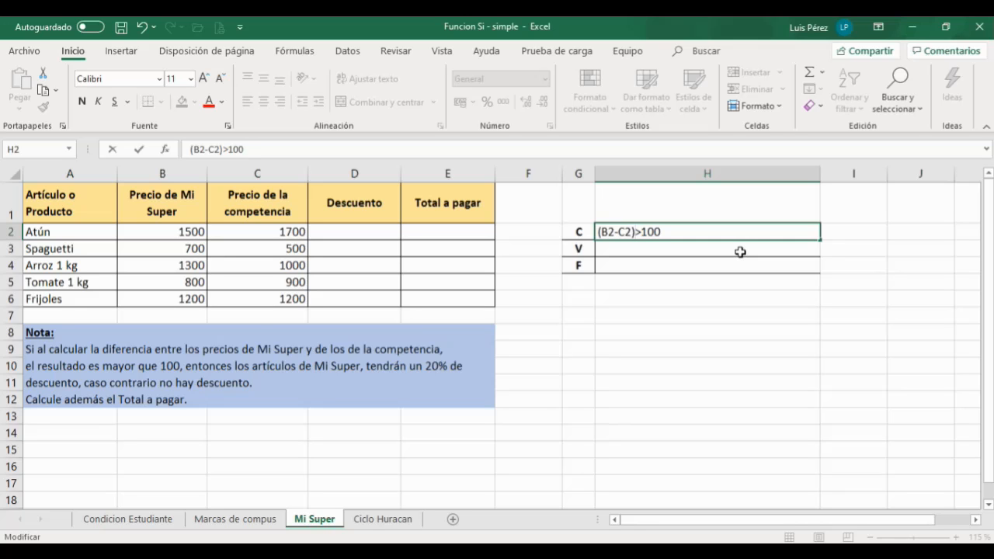
key(BackSpace)
key(Home)
key(Delete)
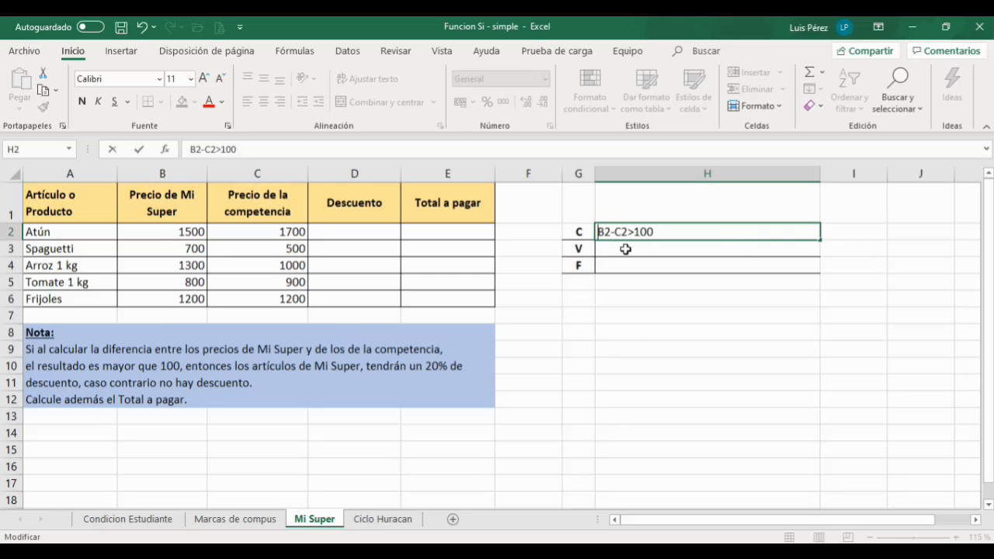
Step: Confirm the B2-C2>100 condition in H2 and point out the Atún row's prices
click(623, 249)
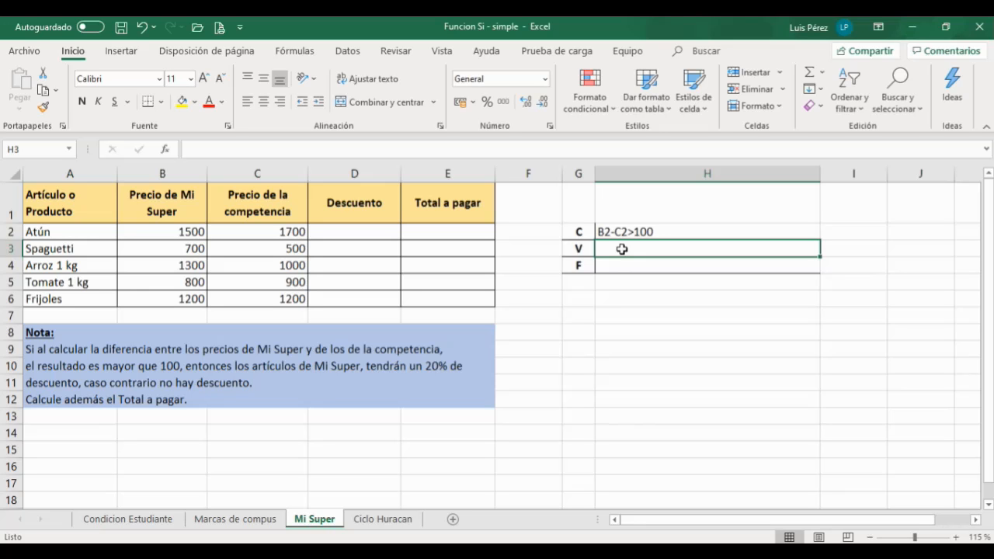
key(F9)
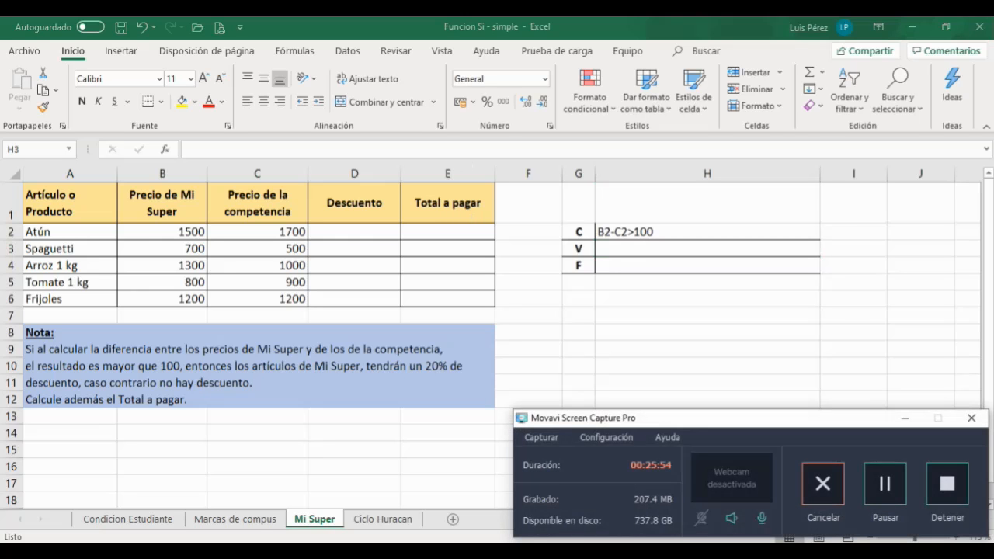
click(905, 420)
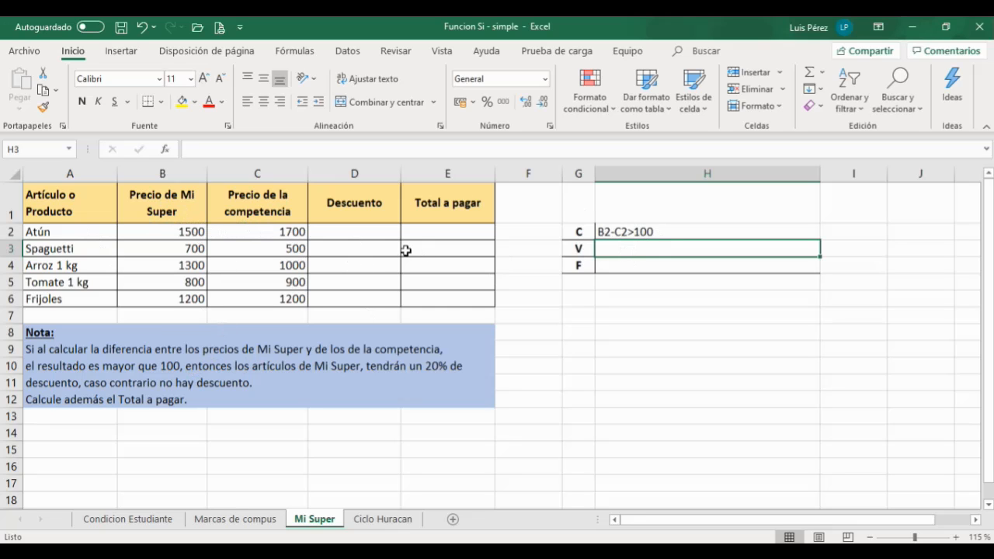
click(54, 229)
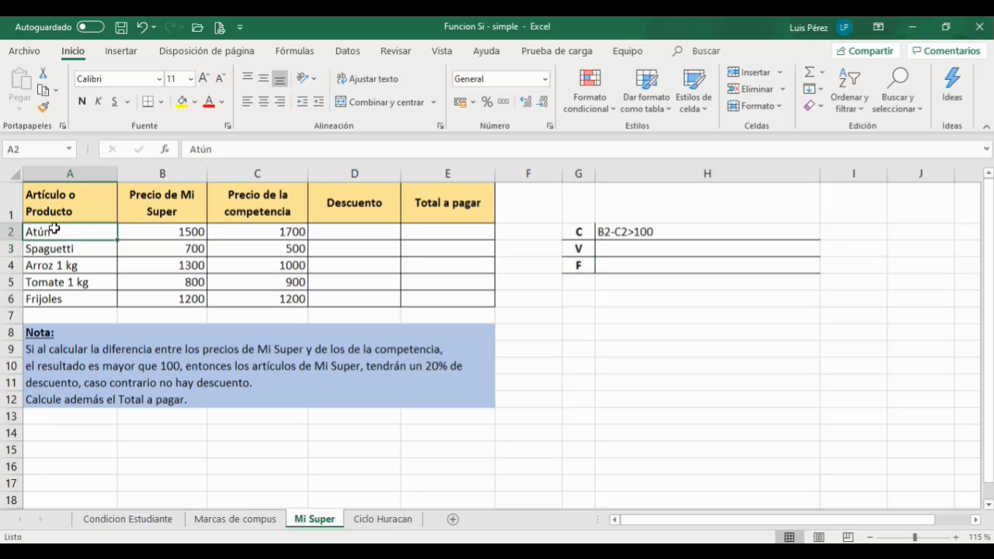
click(164, 231)
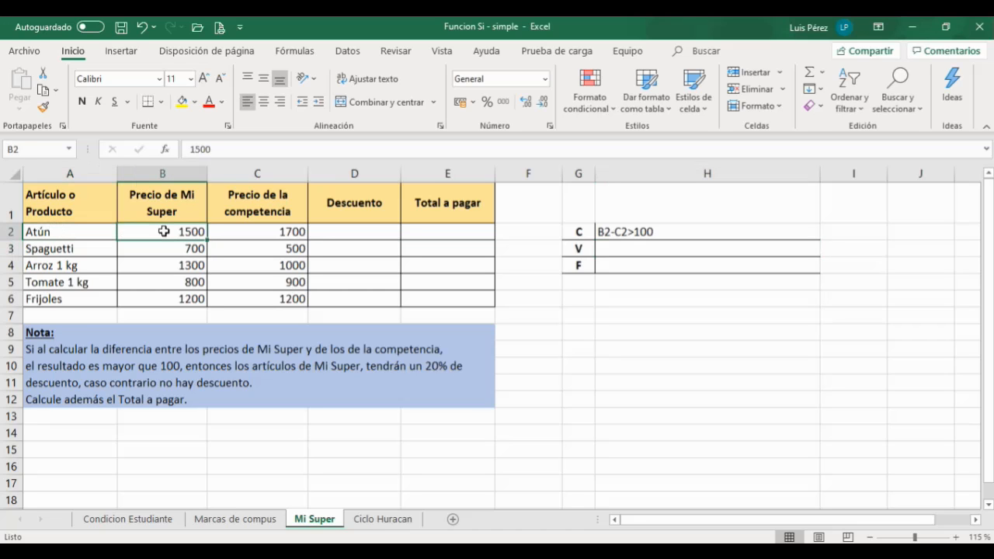
Step: Enter B2*20% as the true-value expression in H3, next to V
click(41, 231)
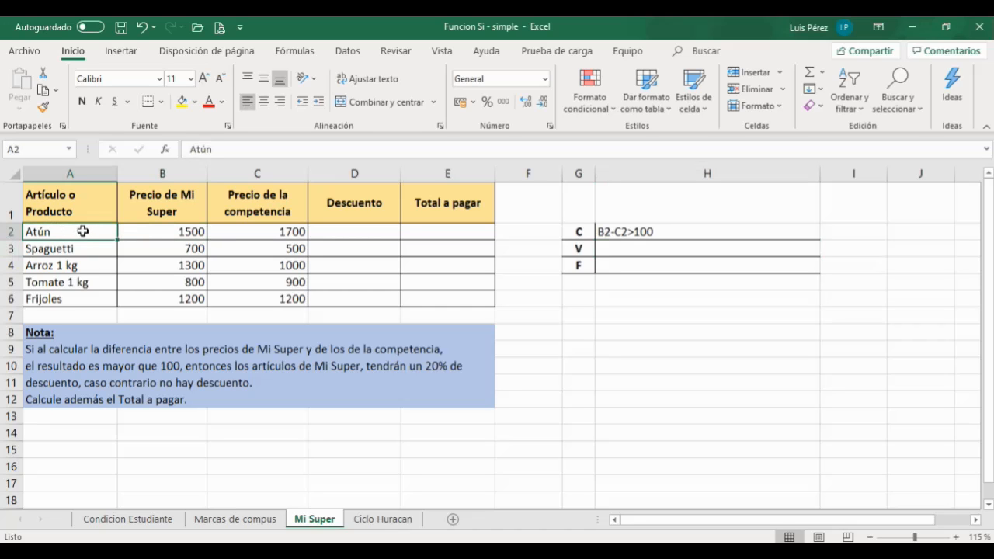
click(165, 231)
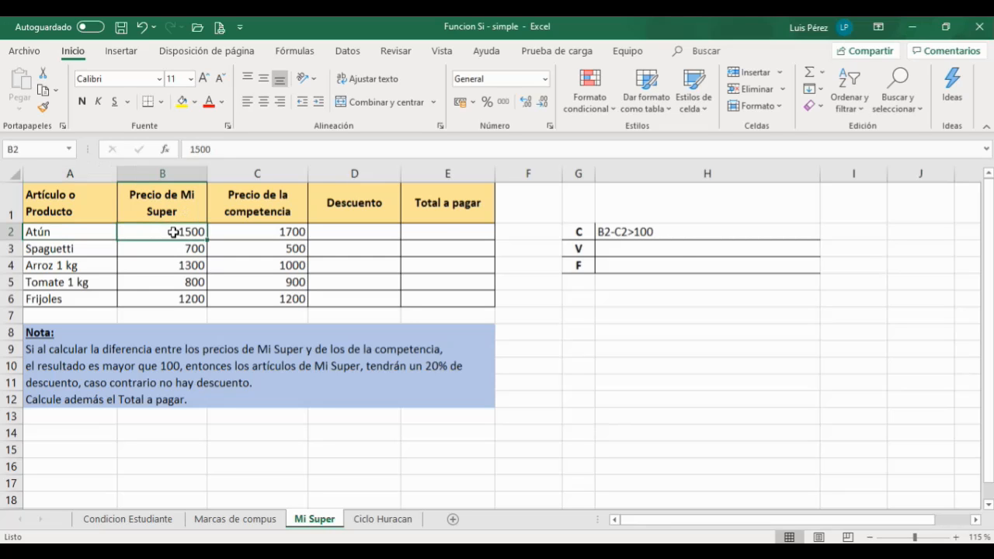
click(640, 248)
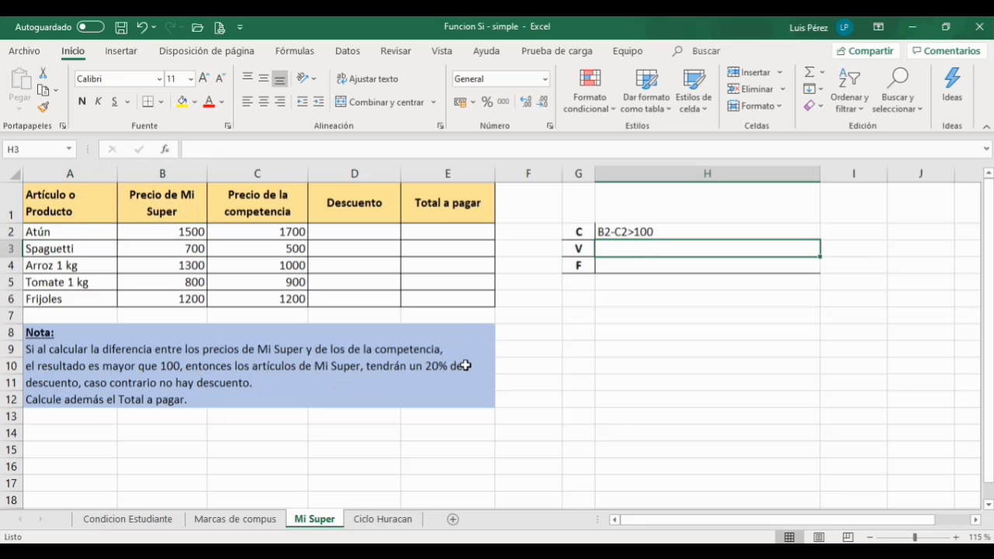
click(68, 233)
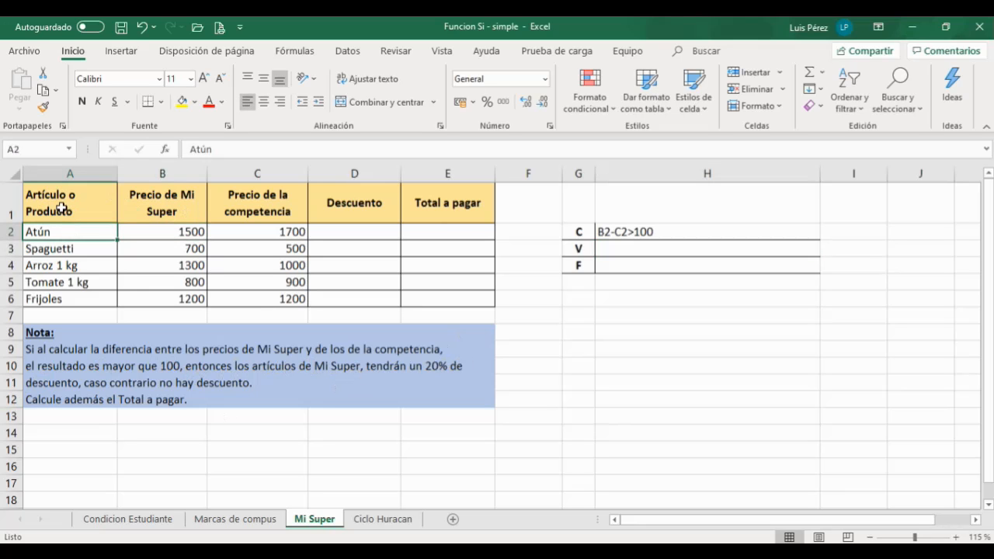
click(650, 243)
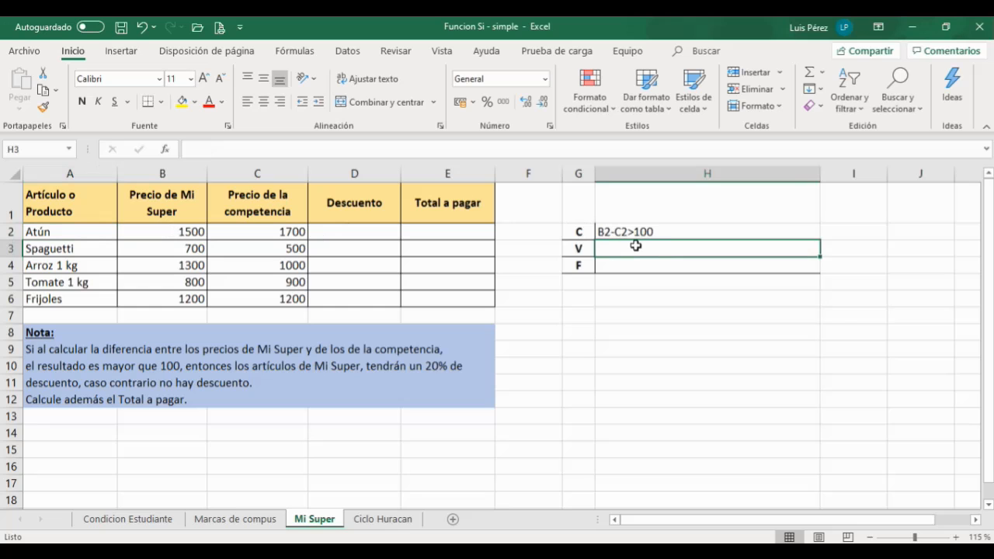
text(B2*)
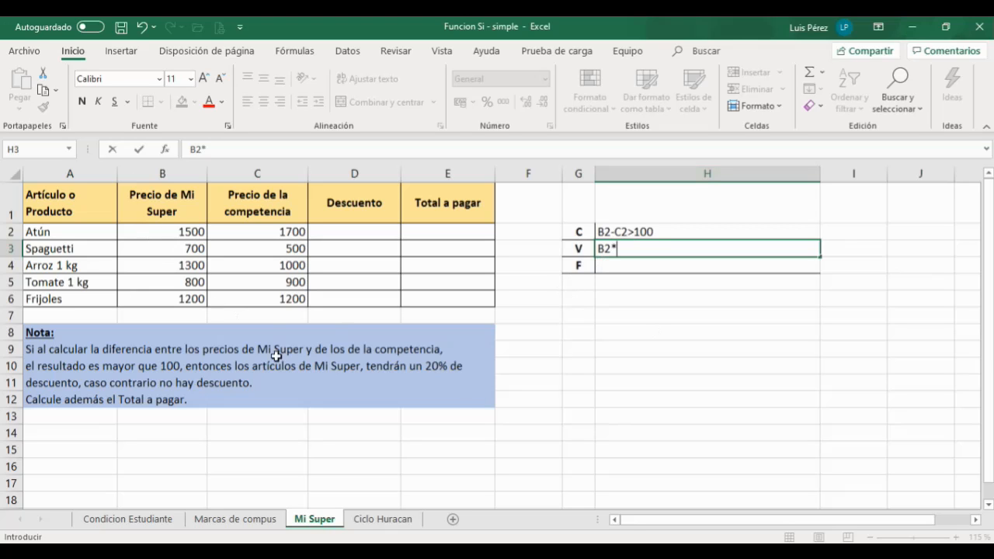
text(20%)
click(618, 268)
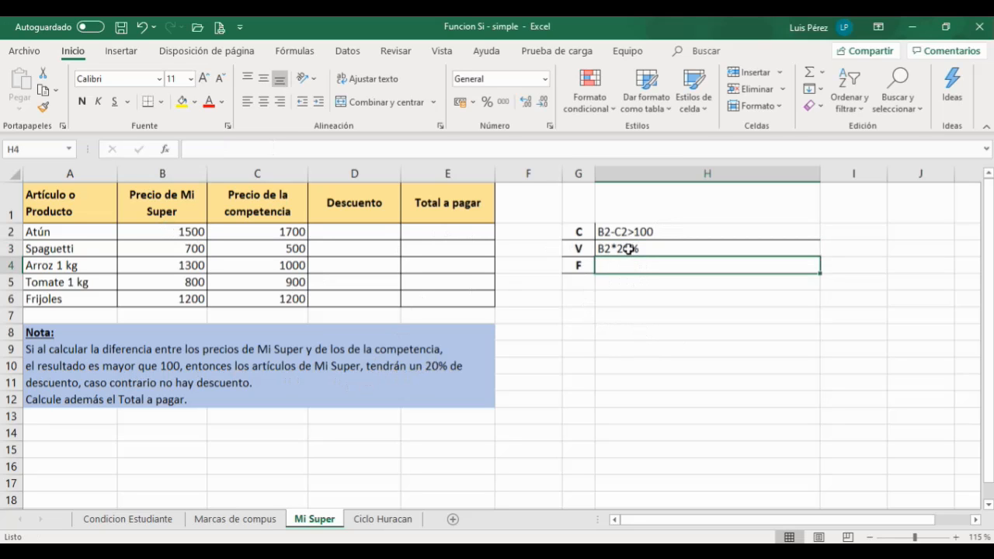
Step: Enter the false value in H4 next to F, replacing the initial B2*0 with 0
text(B2)
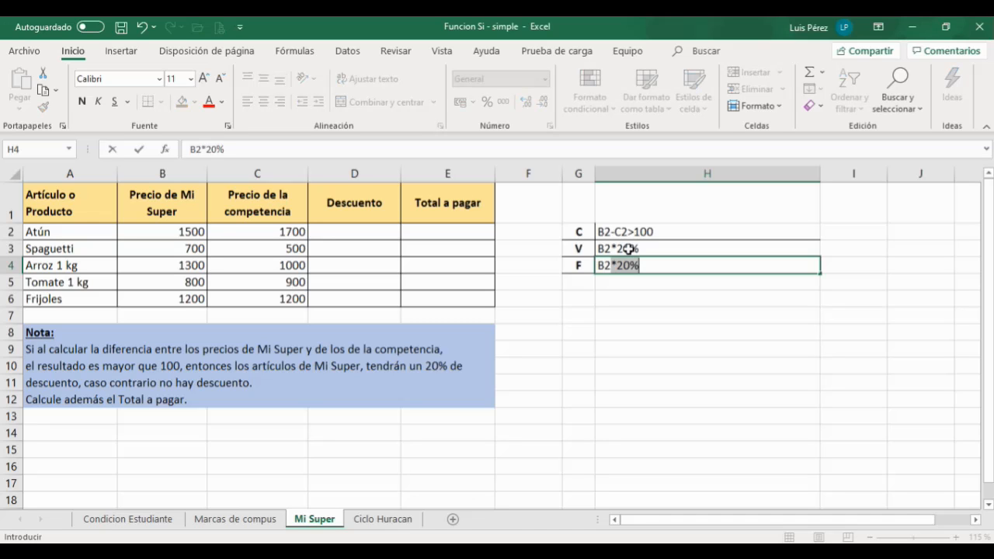
text(*0)
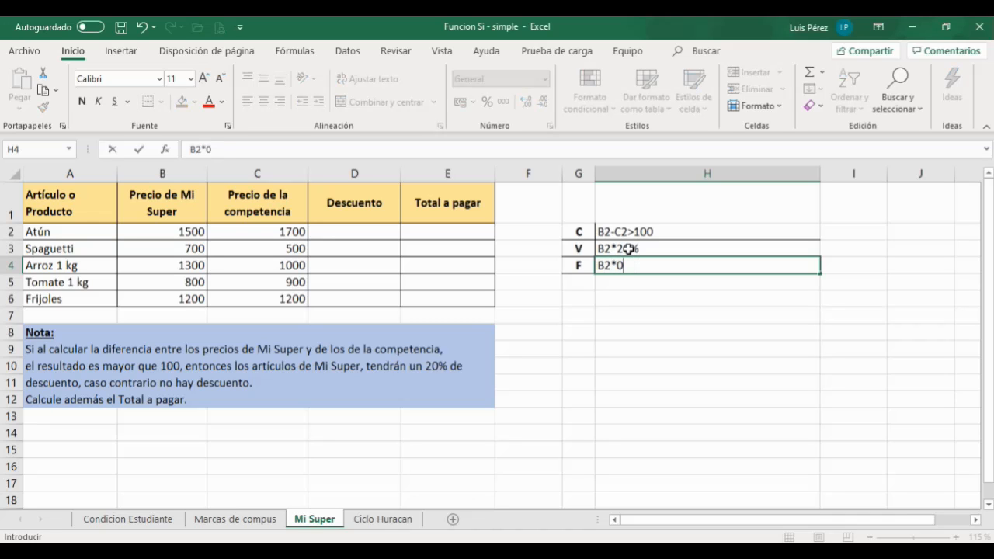
click(665, 296)
click(626, 265)
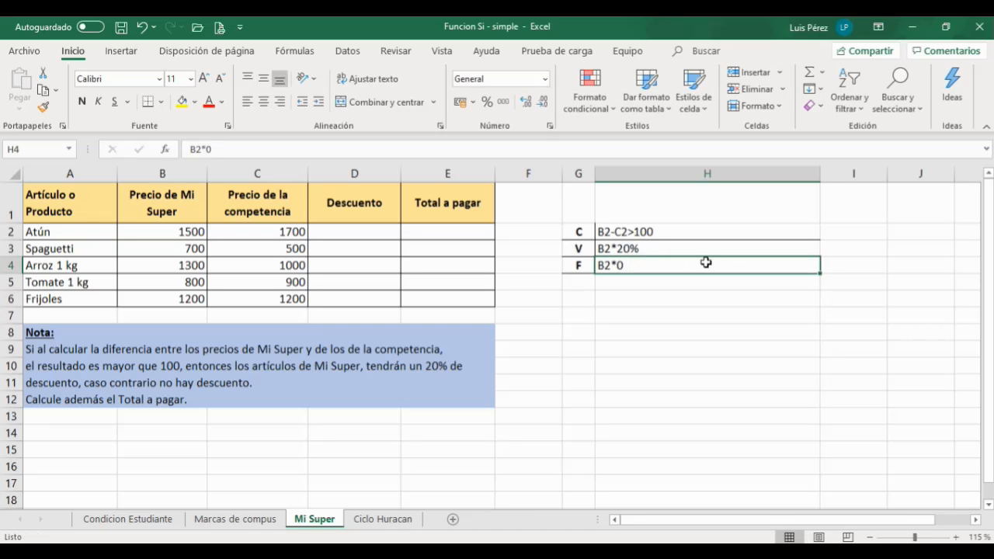
click(625, 248)
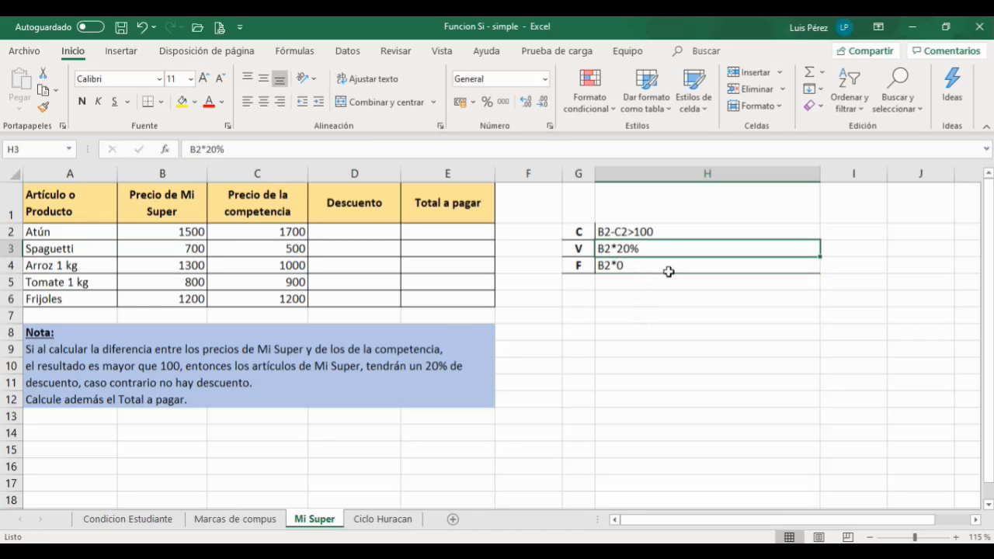
click(607, 265)
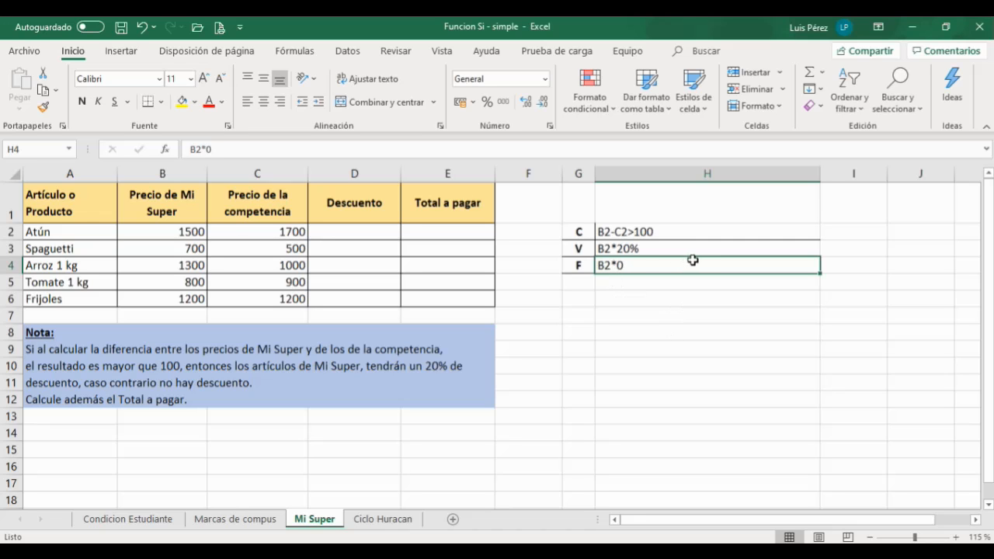
text(0)
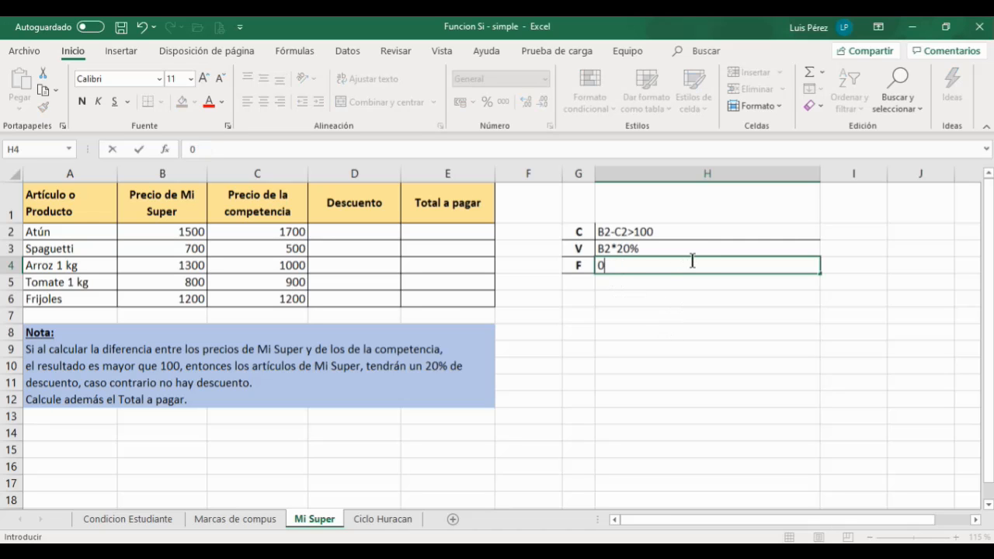
click(654, 337)
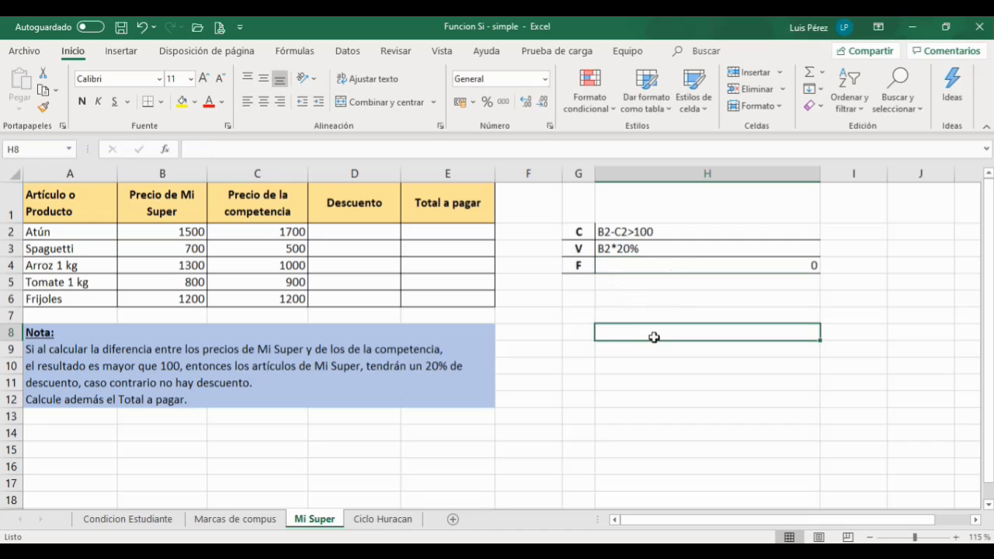
Step: Left-align the 0 in cell H4
click(677, 269)
click(247, 101)
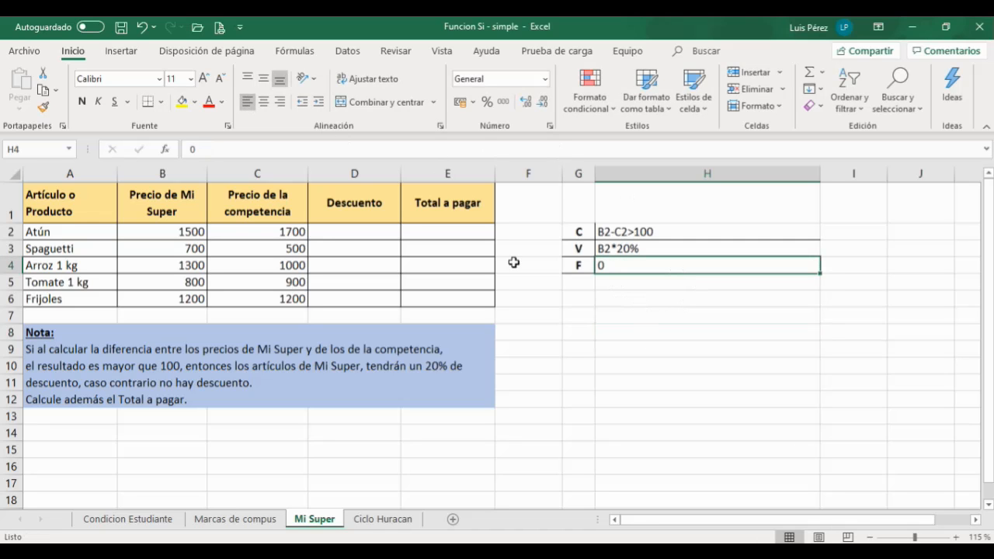
click(646, 319)
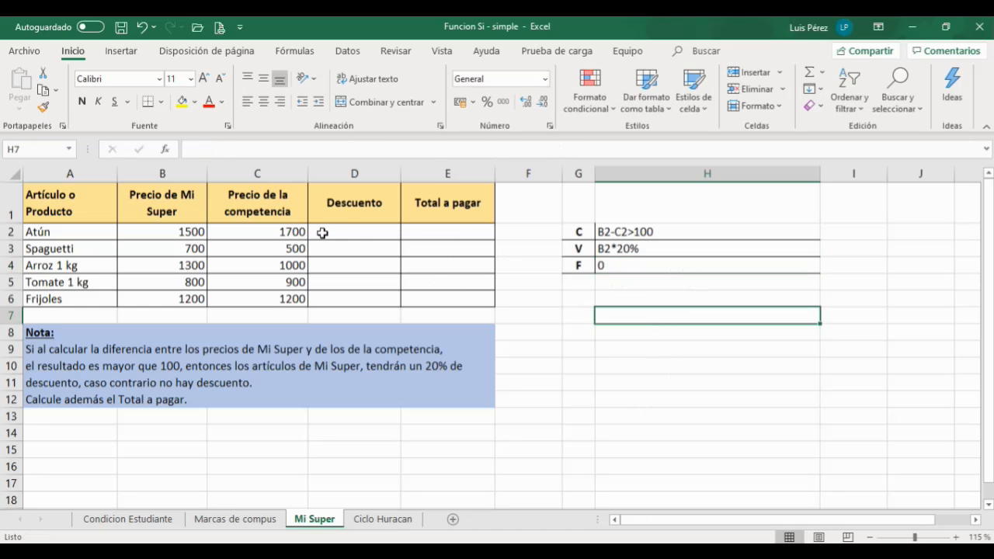
Step: Insert the SI function in D2 and set its logical test to B2-C2>100
click(345, 225)
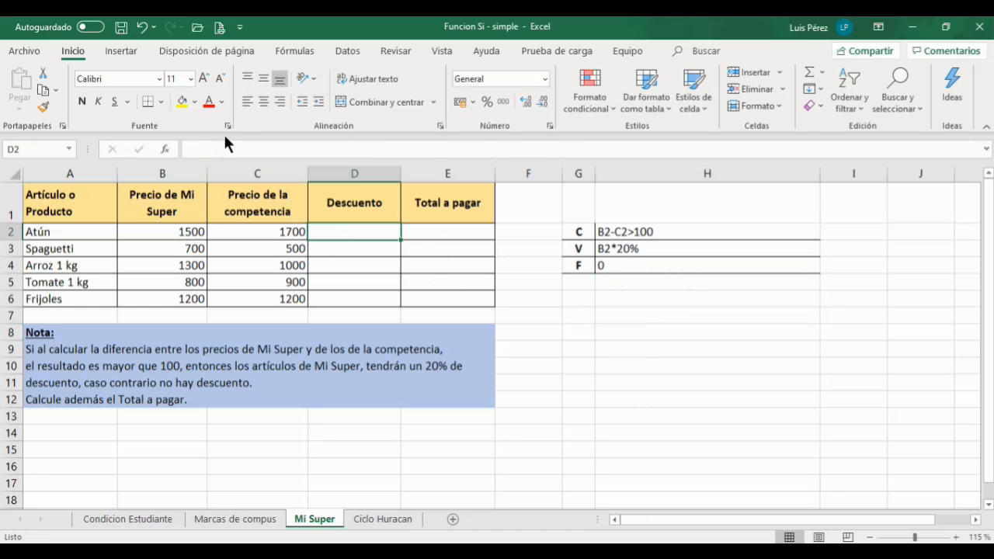
click(165, 149)
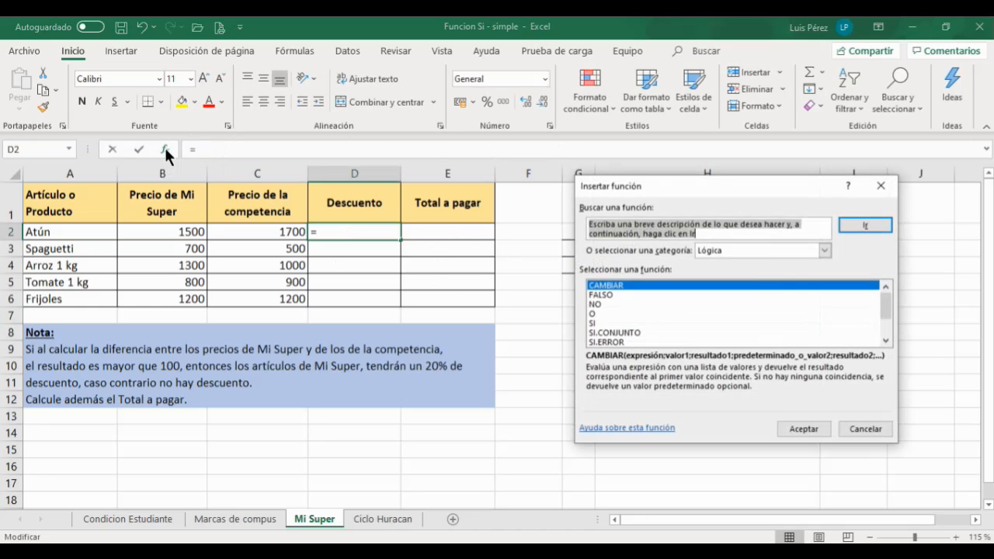
click(615, 323)
click(802, 426)
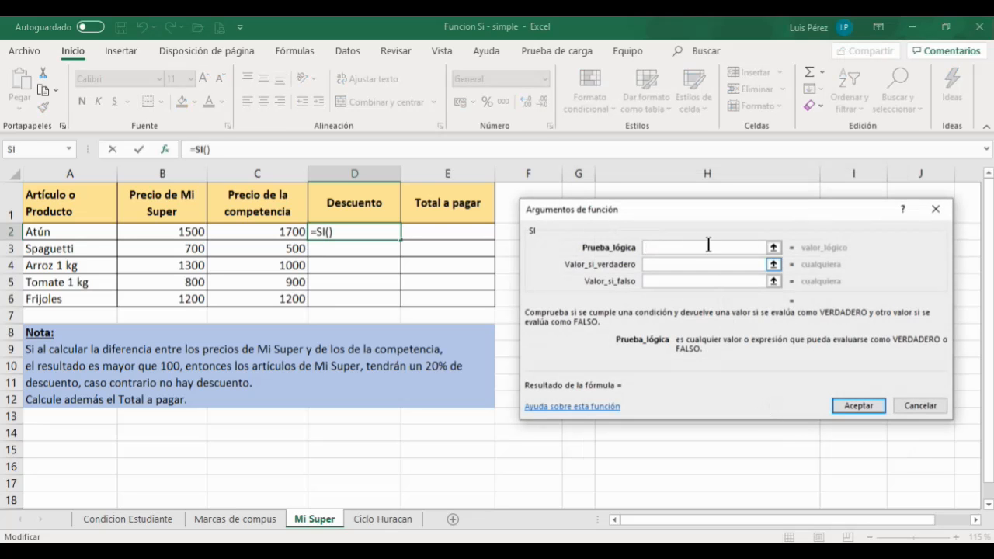
drag(643, 211, 657, 302)
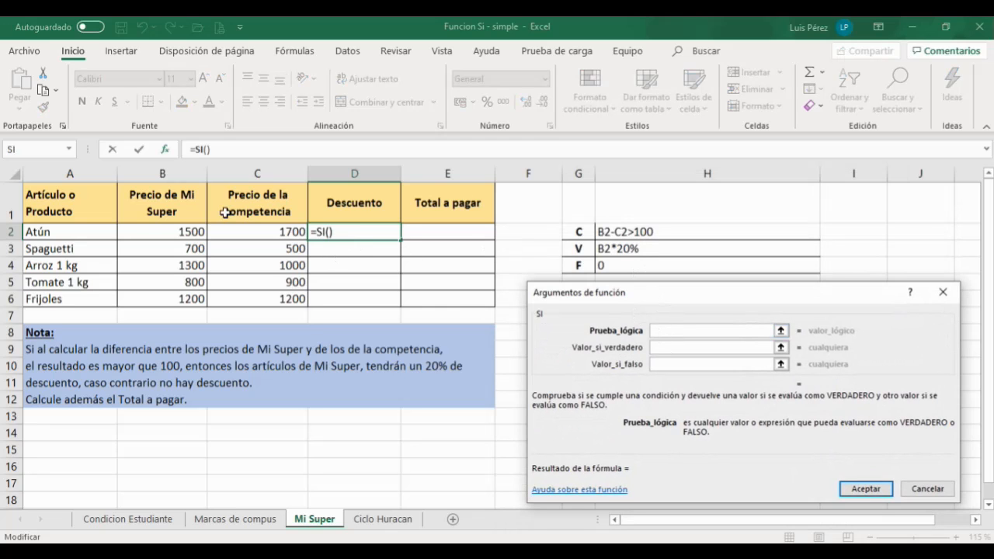
click(173, 232)
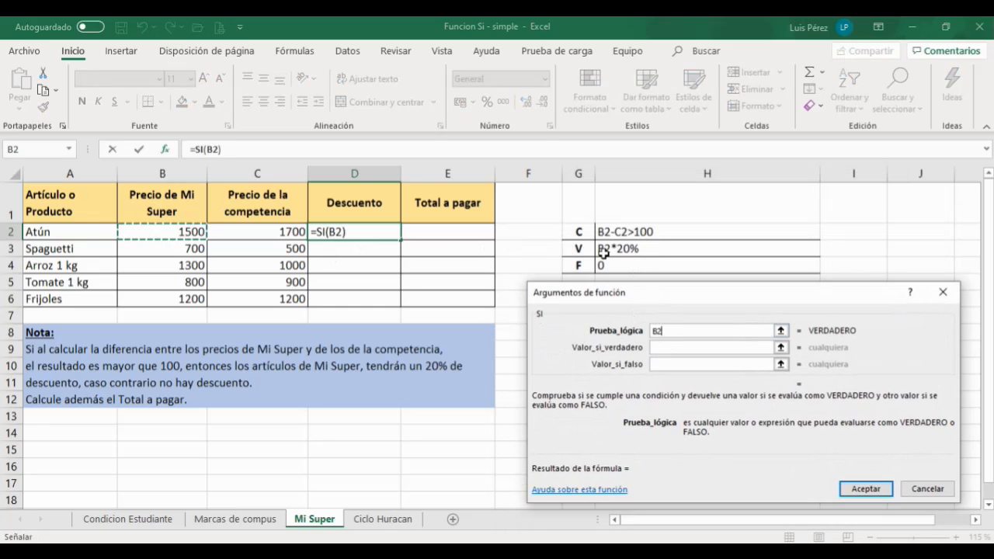
text(-)
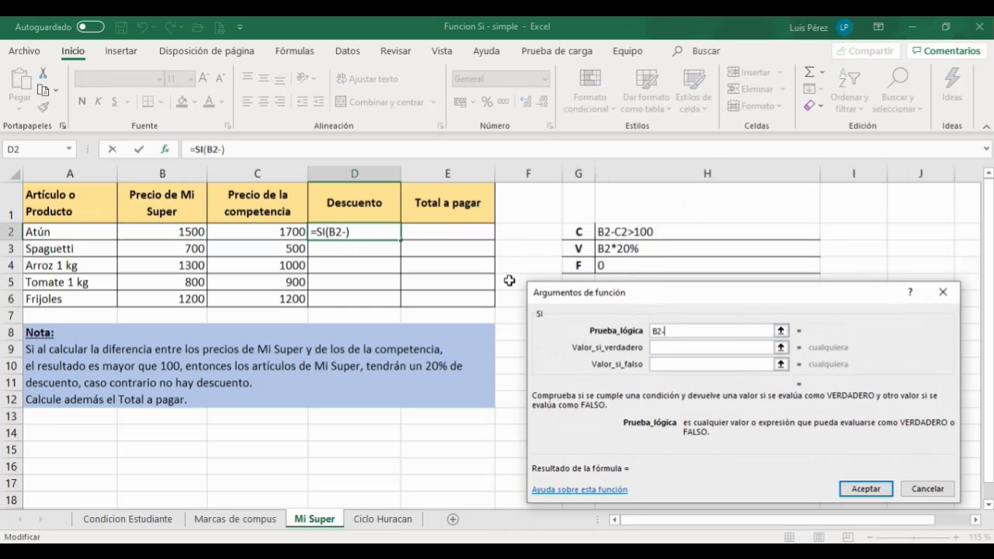
click(270, 229)
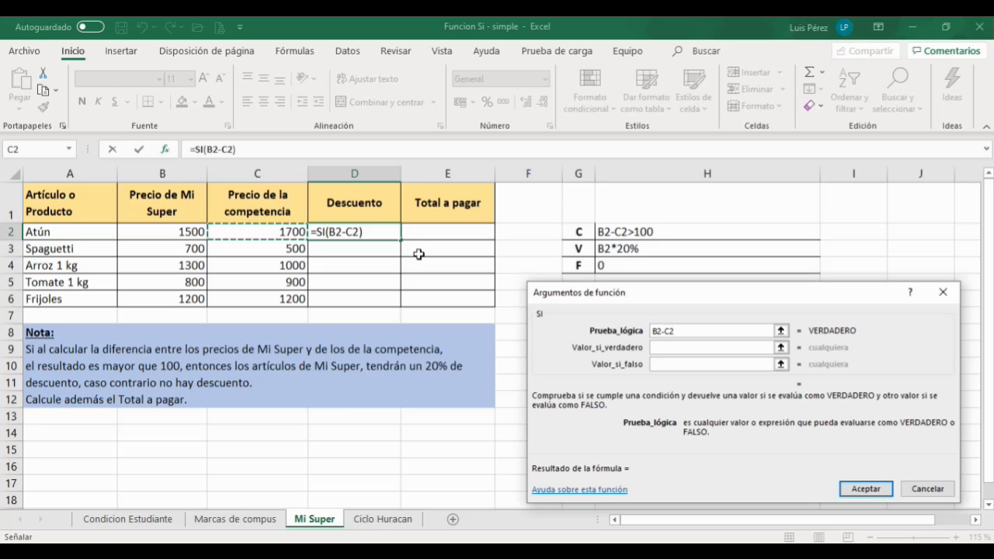
text(>100)
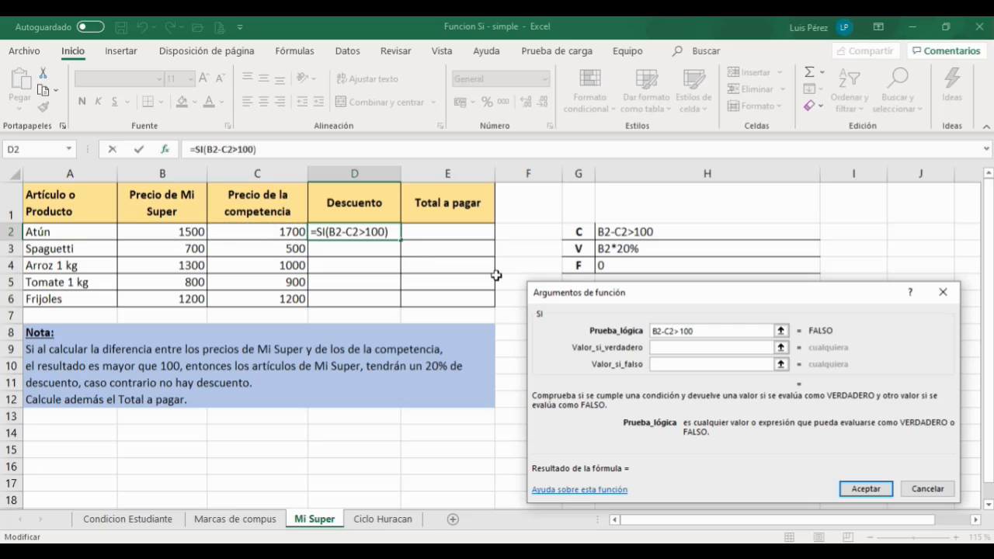
Step: Set the SI function's true value to B2*20% and false value to 0, and accept it
click(668, 350)
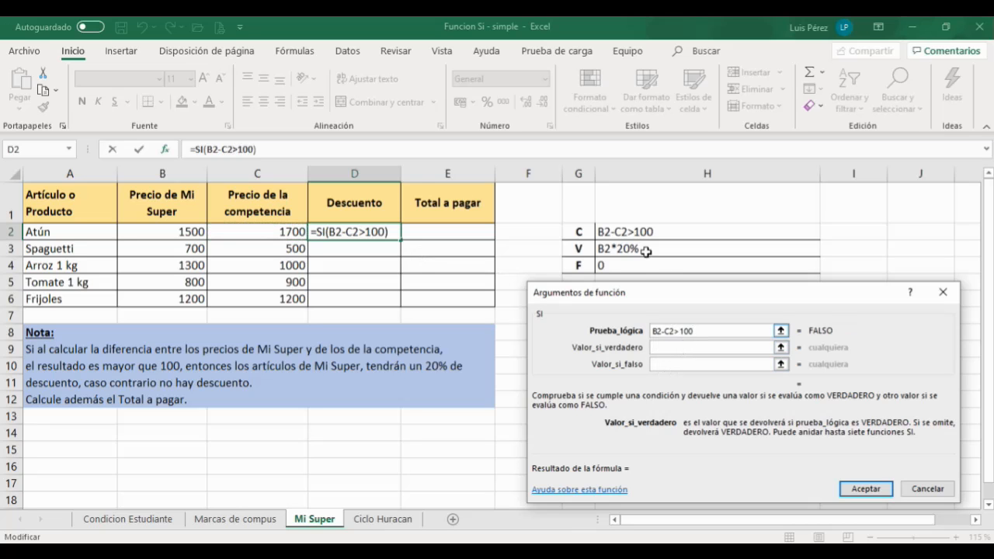
click(180, 232)
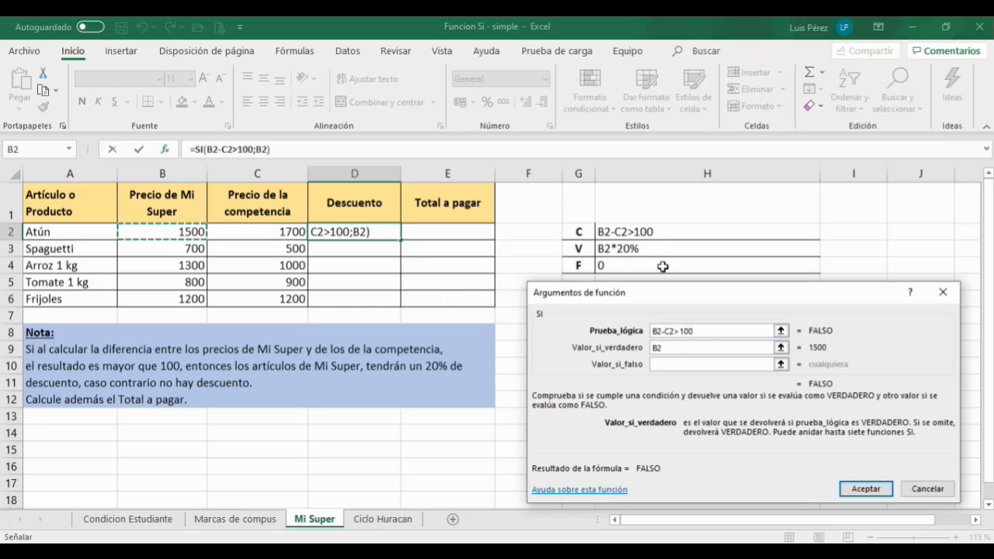
text(*)
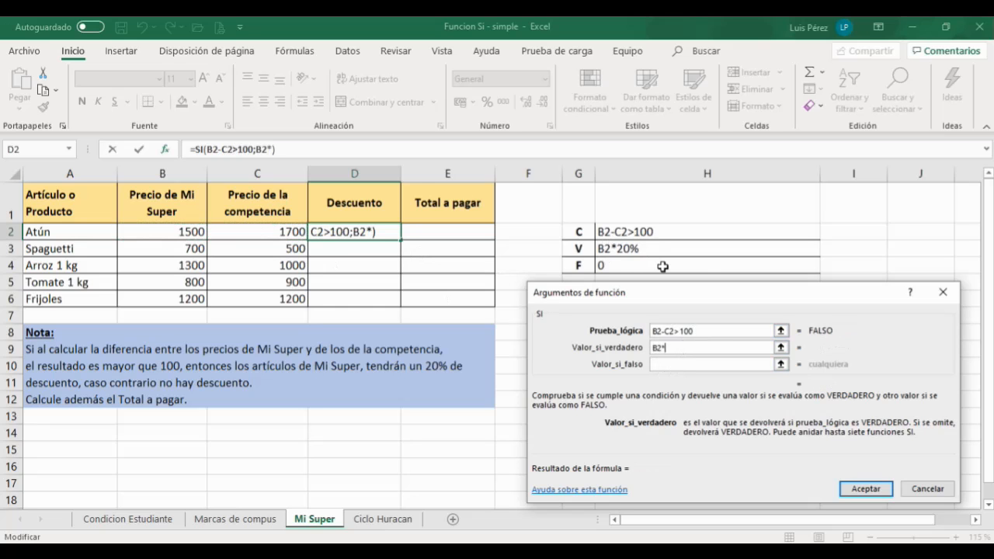
text(2)
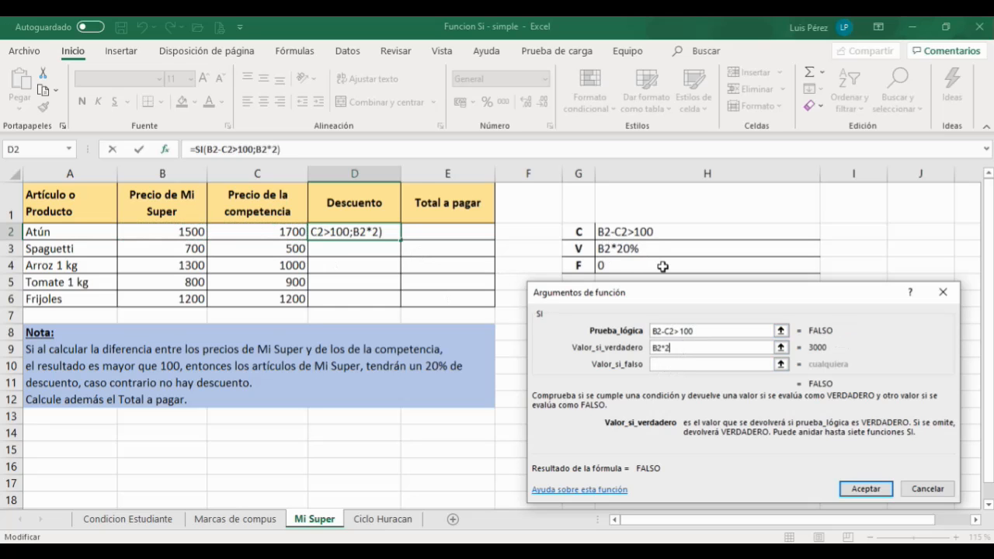
text(0%)
click(681, 365)
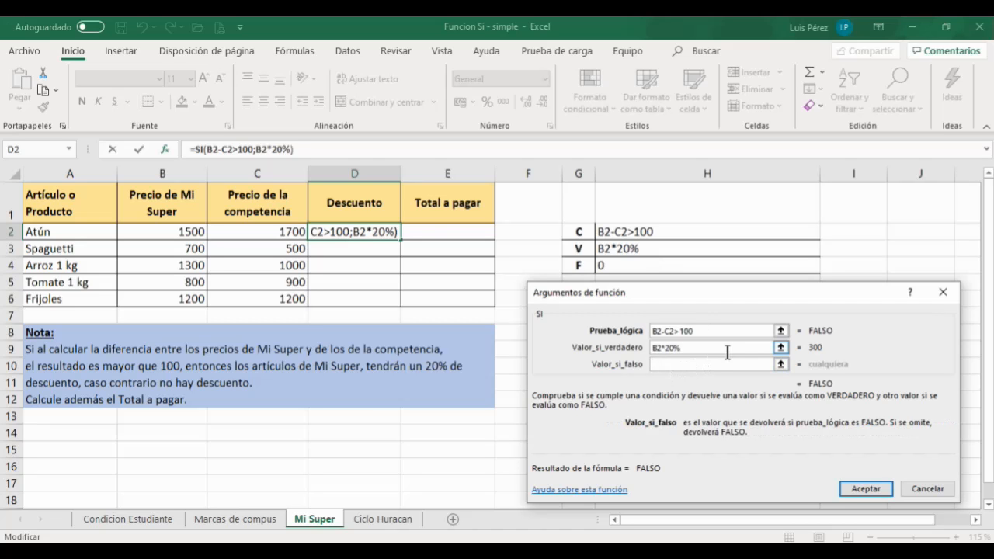
text(0)
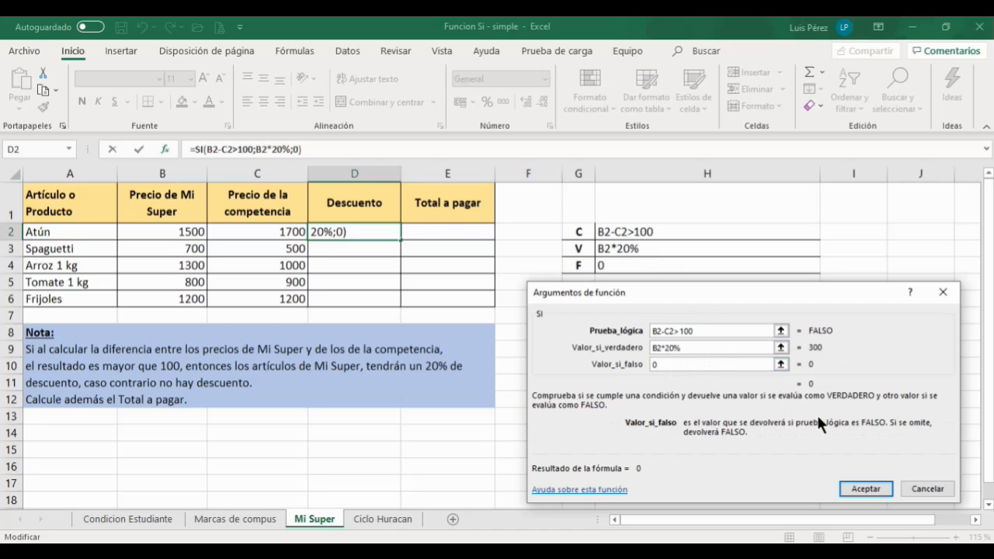
click(864, 488)
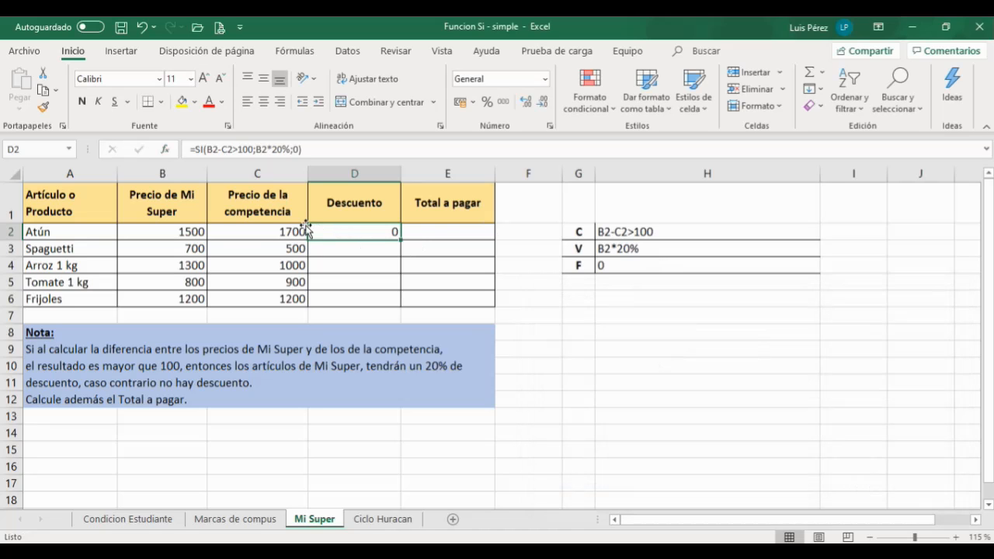
Step: Fill the D2 discount formula down through D6
click(178, 231)
click(237, 231)
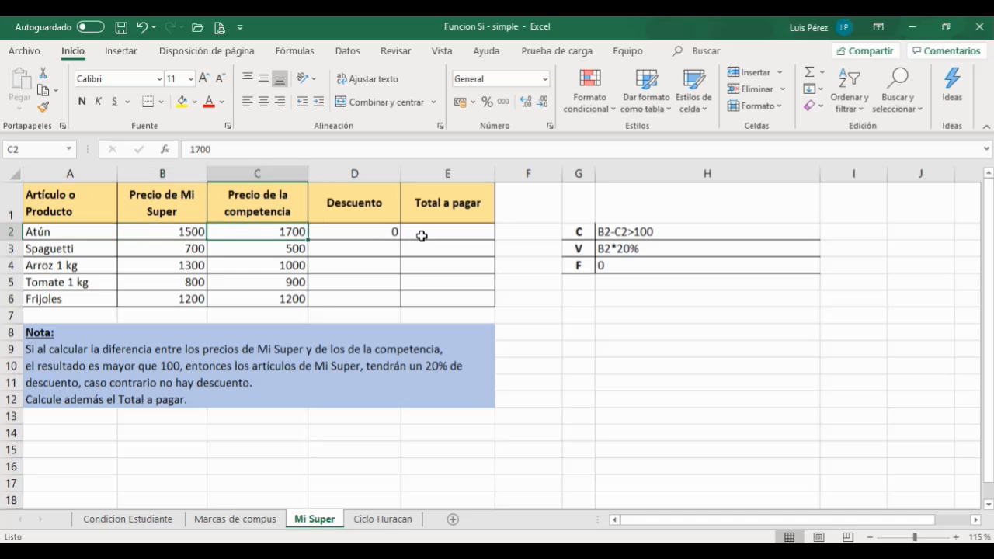
click(369, 234)
drag(400, 239, 393, 301)
Step: Inspect the Spaguetti row's discount against its two prices
click(389, 249)
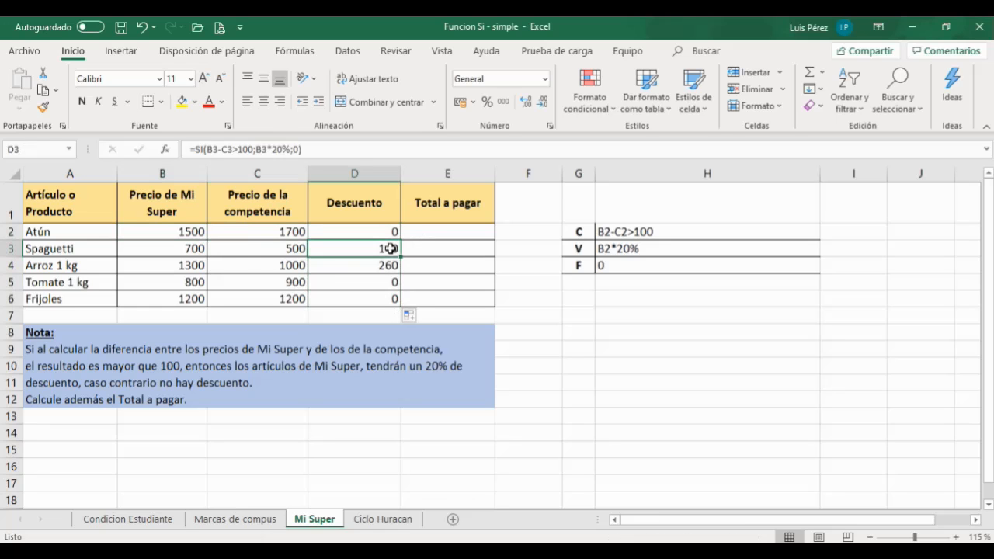
click(195, 248)
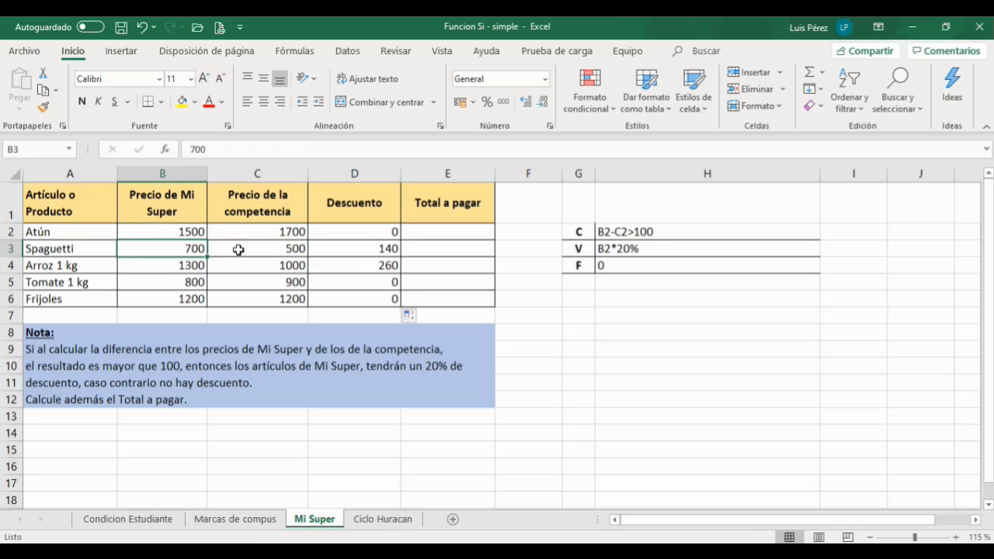
click(263, 248)
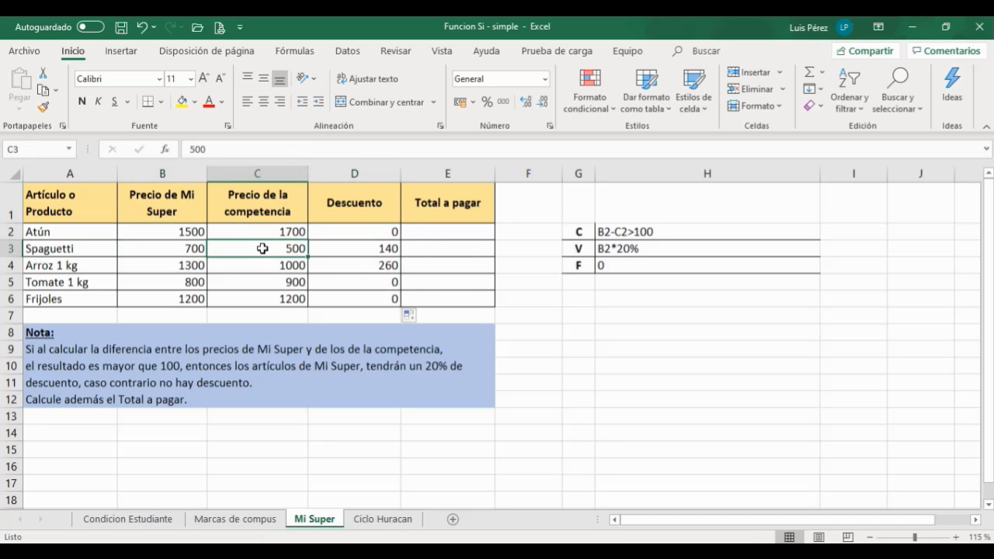
Step: Compare the Spaguetti and Arroz 1 kg rows' prices with their discount formulas
click(390, 249)
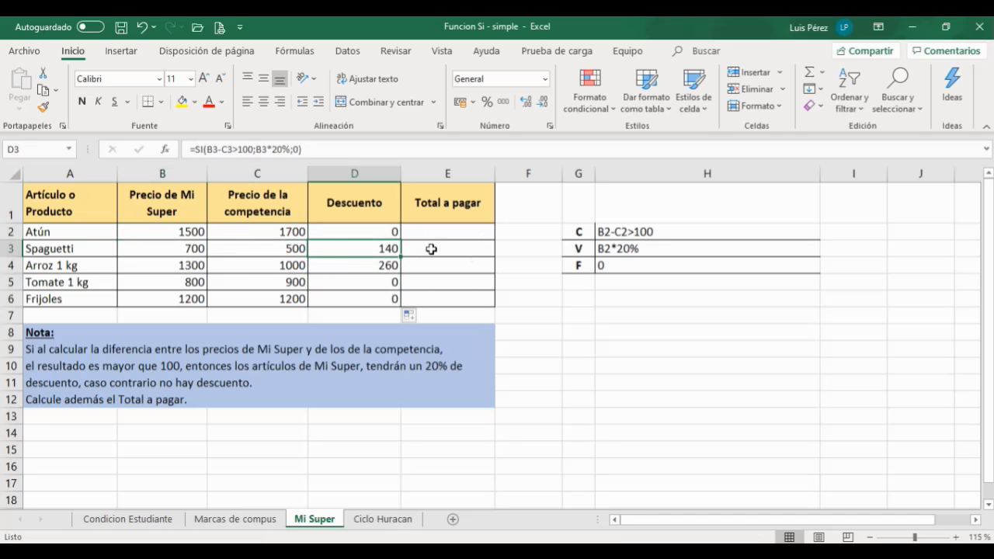
click(182, 252)
click(370, 249)
click(387, 265)
click(201, 267)
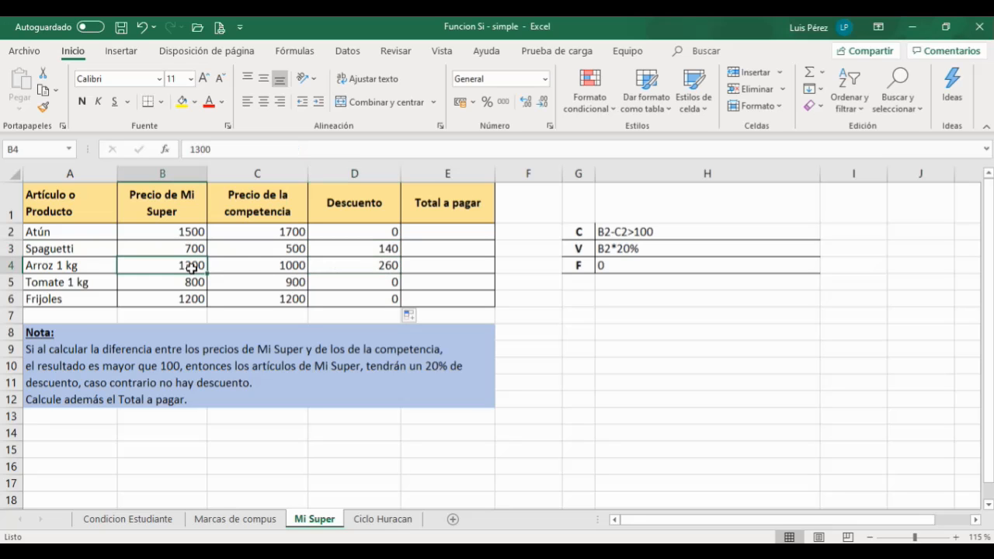
click(277, 266)
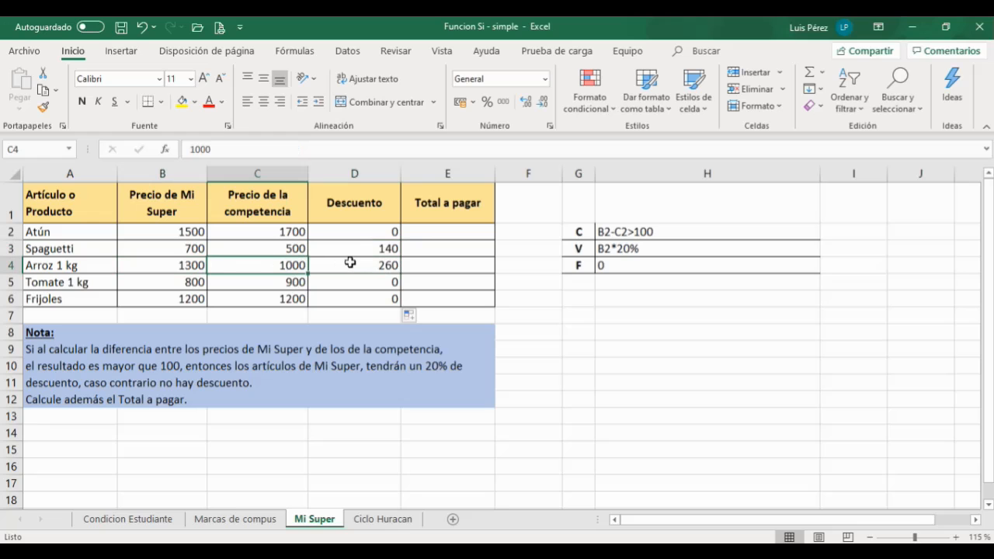
click(354, 266)
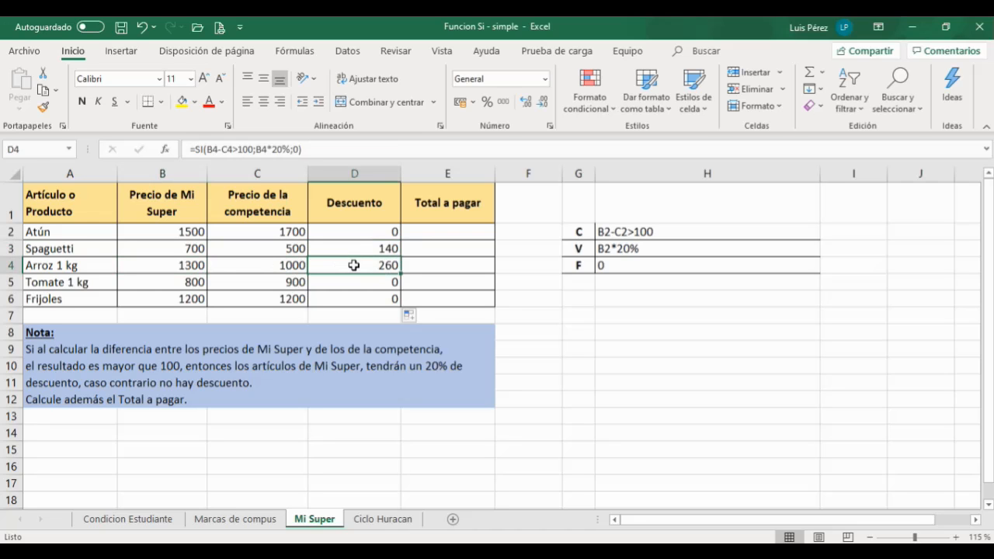
Step: Enter the total-to-pay formula =B2-D2 in E2 and fill it down through E6
click(431, 233)
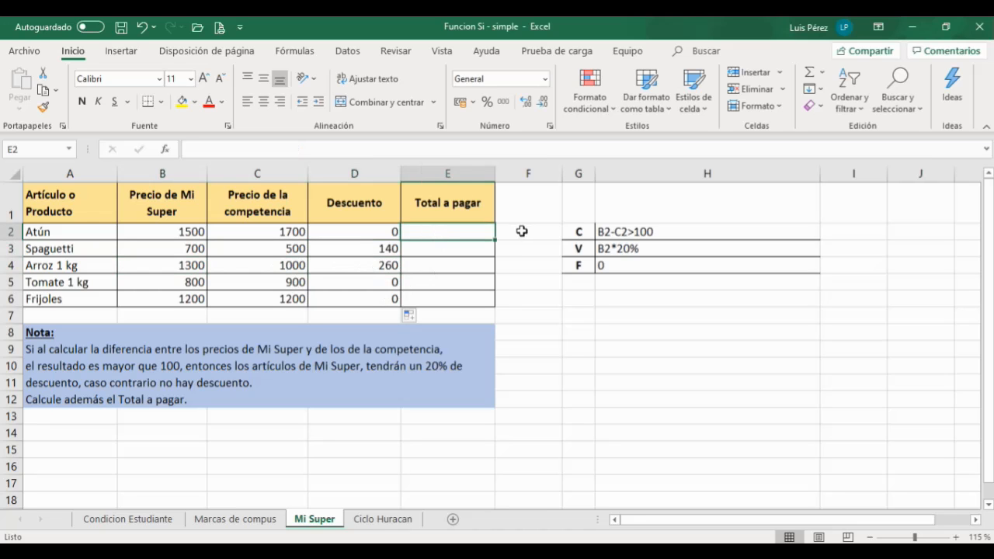
text(=)
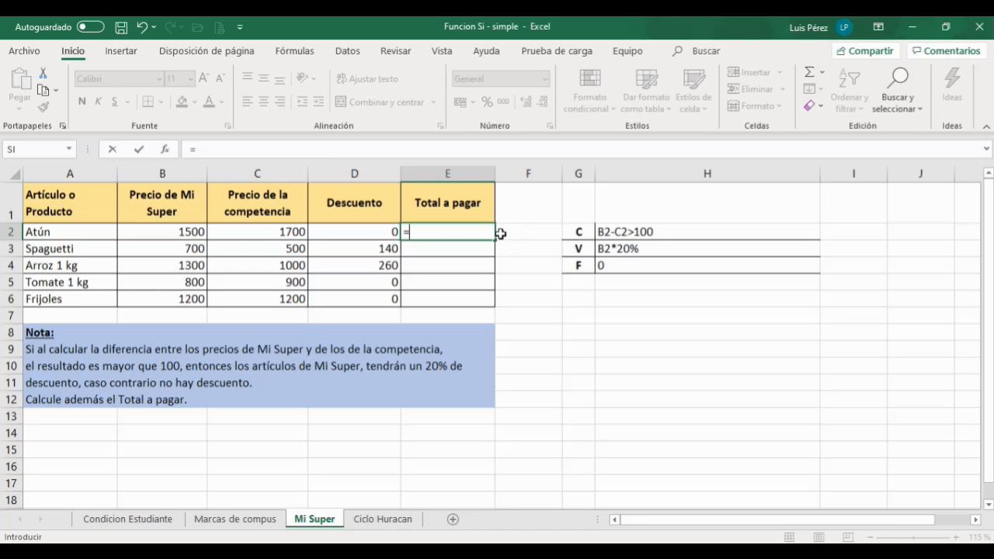
click(177, 231)
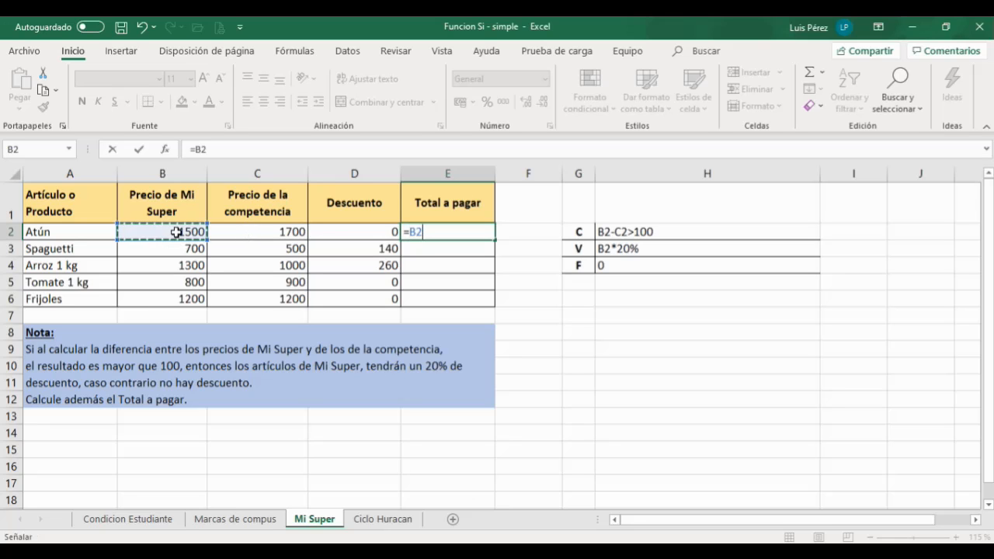
text(-)
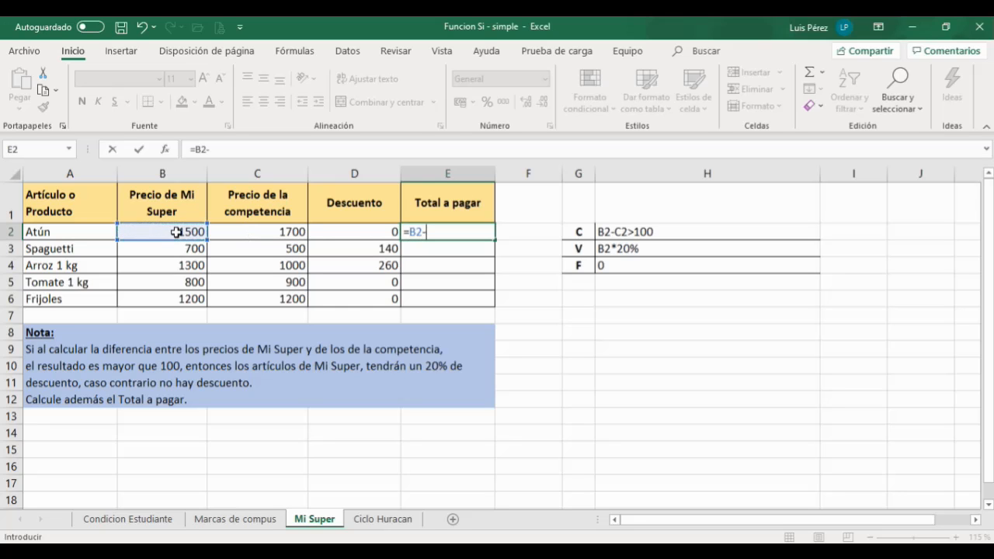
click(357, 234)
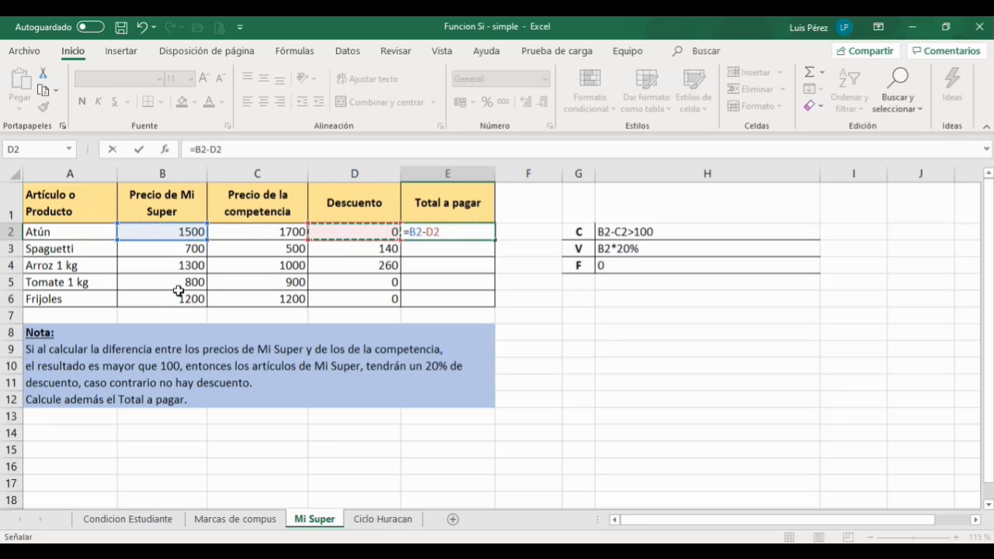
click(139, 148)
drag(495, 239, 478, 303)
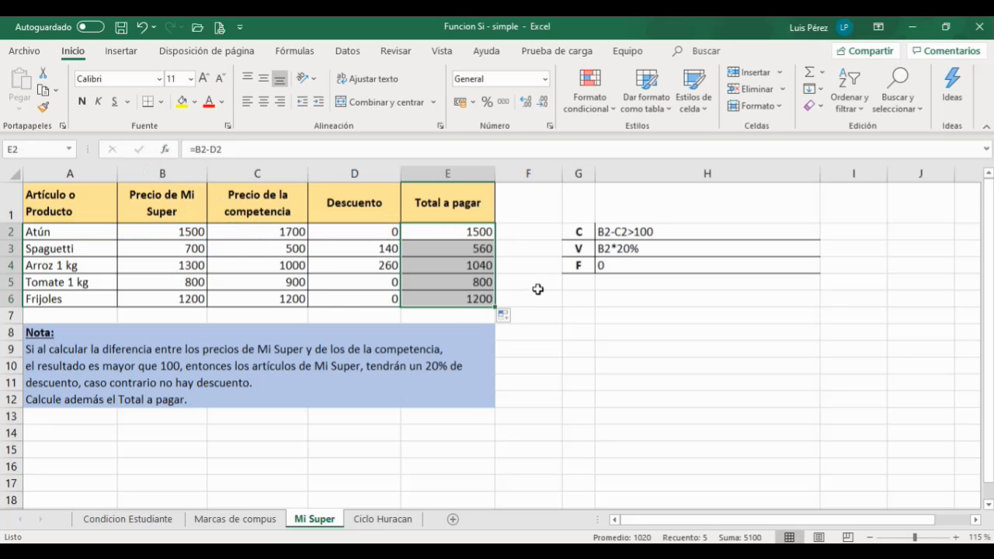
Step: Review the total-to-pay results, then revisit the Condicion Estudiante and Marcas de compus sheets before returning to Mi Super
click(463, 249)
click(463, 266)
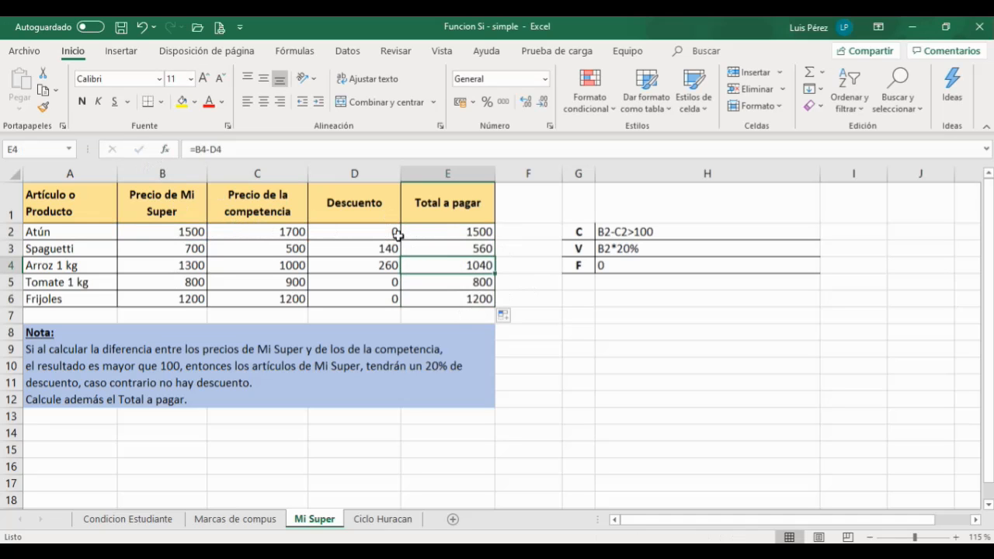
click(428, 231)
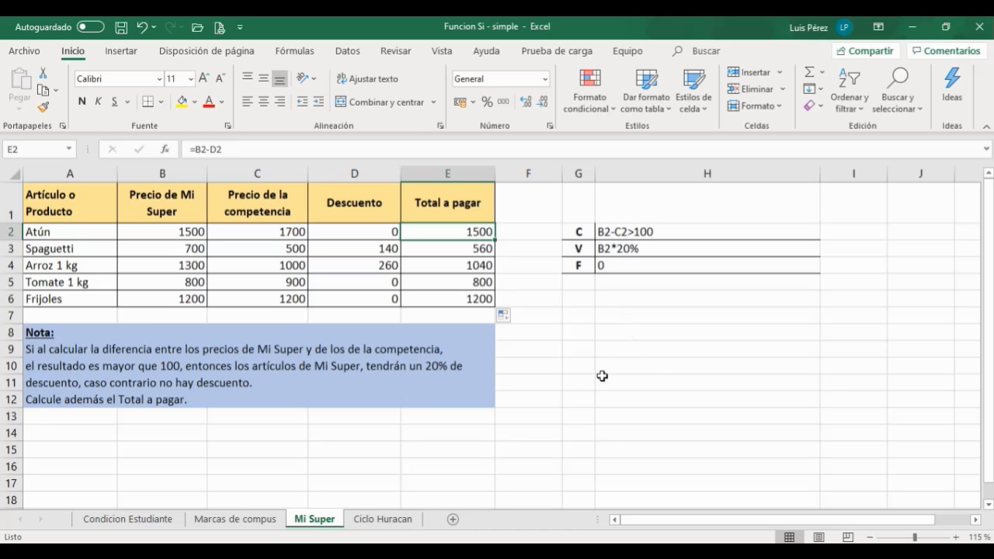
click(144, 521)
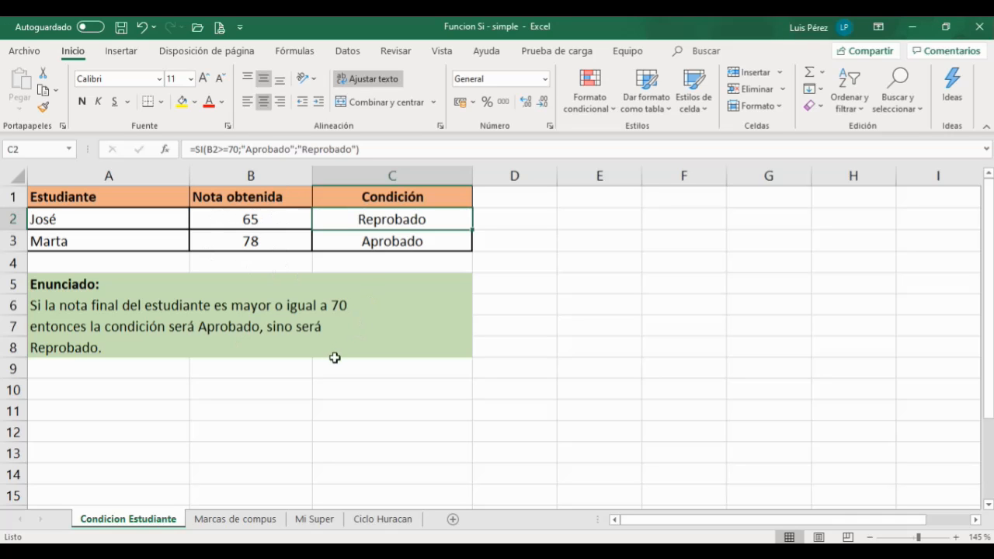
click(230, 519)
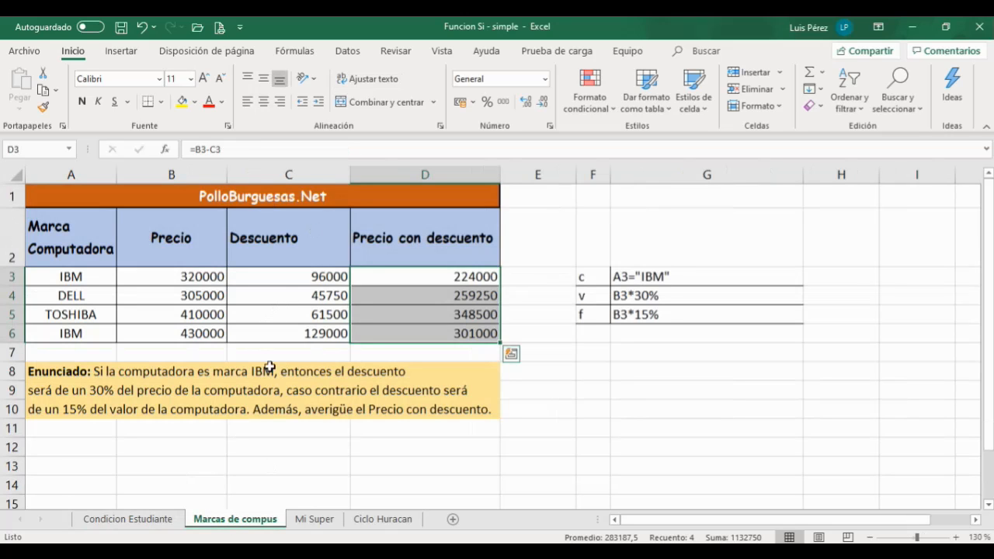
click(304, 520)
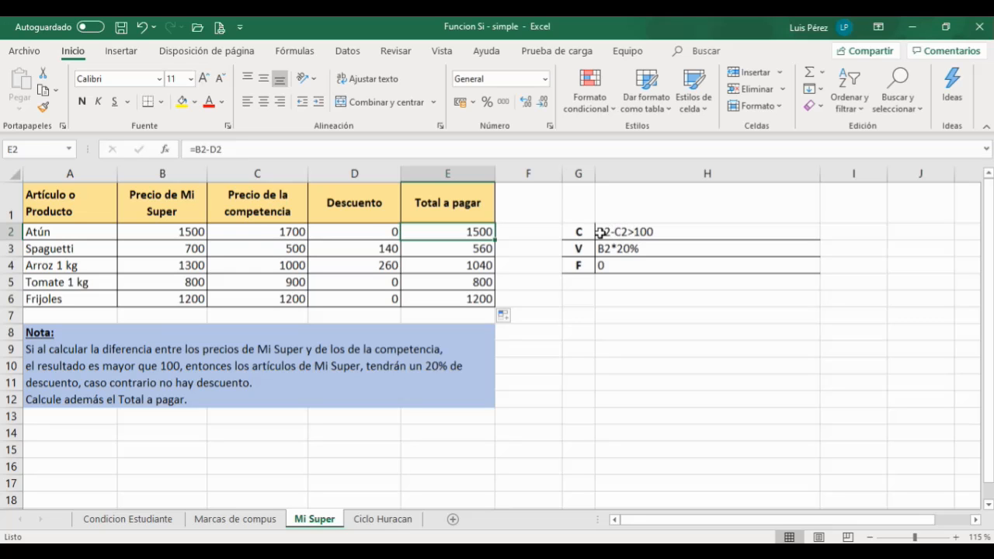
Step: Switch to the Foxit Reader PDF on the parts of a condition and return to Excel
key(alt+Tab)
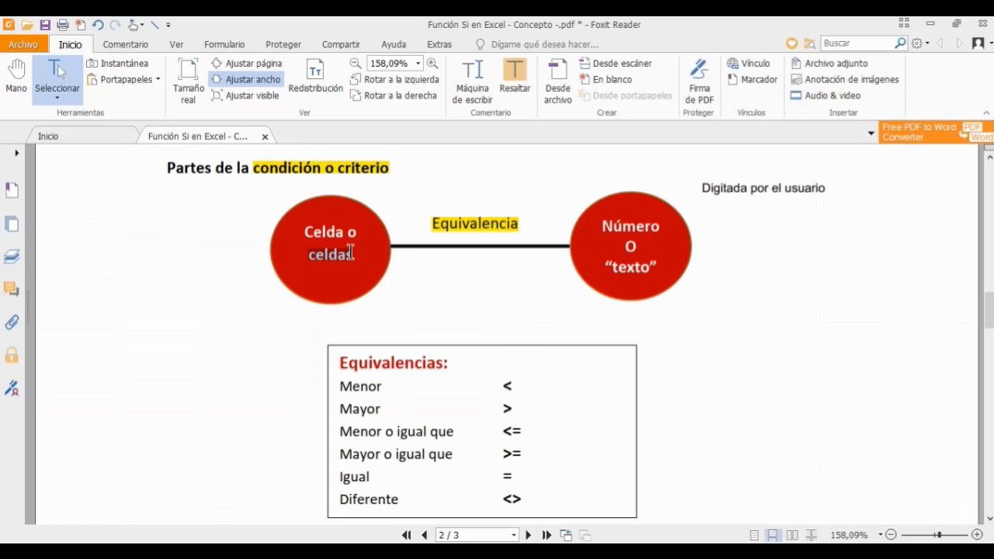
click(382, 224)
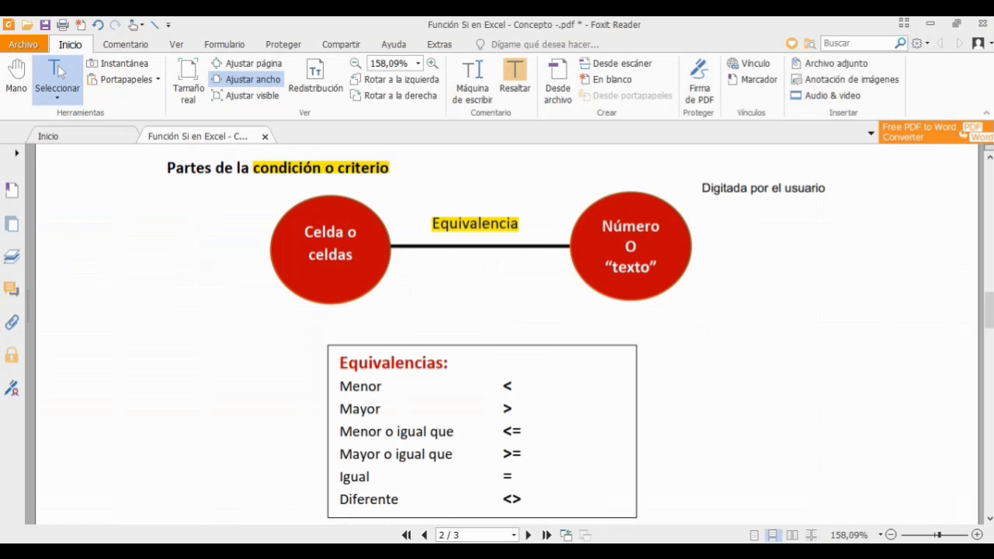
key(alt+Tab)
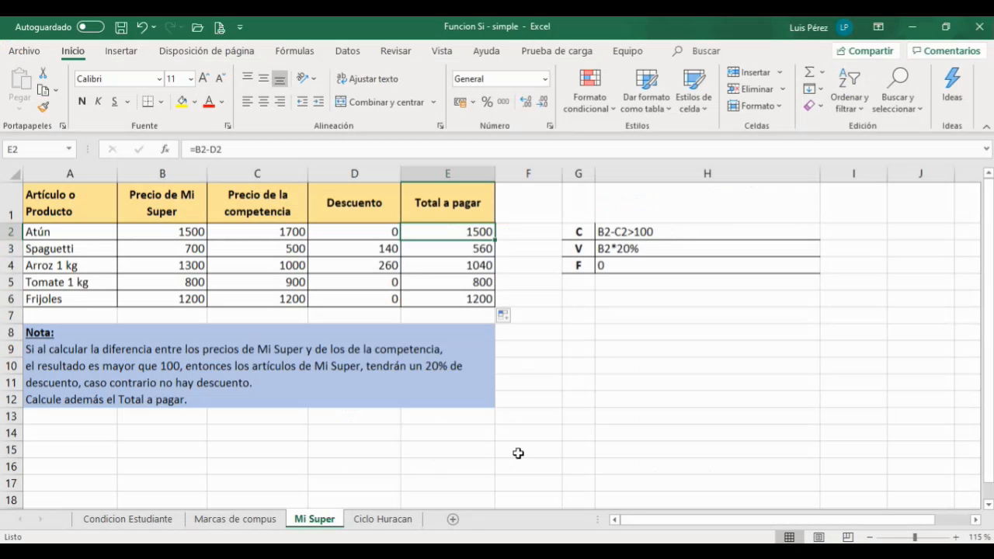